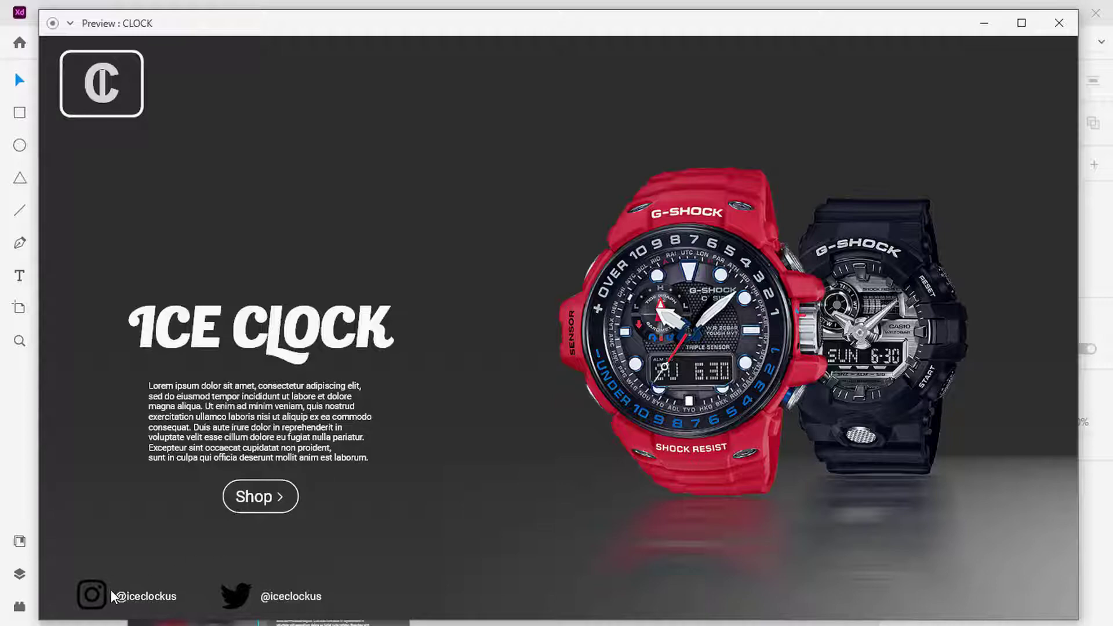
- Preview the finished prototype by opening the Shop screen, switching to the B and T products, and returning to the home screen
{"action": "left_click", "coordinate": [278, 504]}
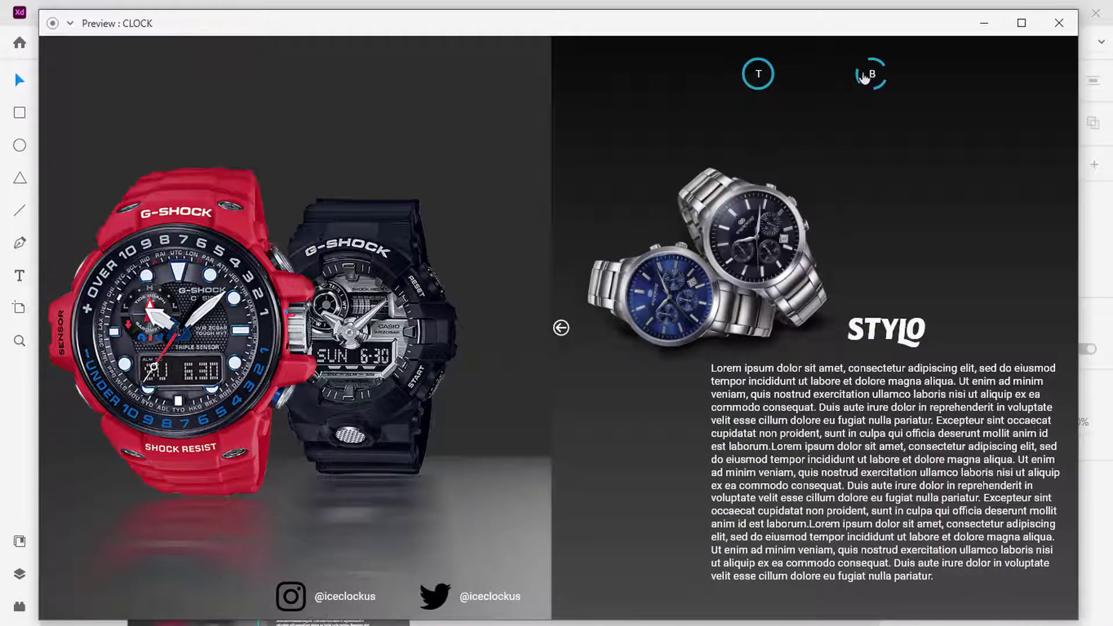
{"action": "left_click", "coordinate": [864, 77]}
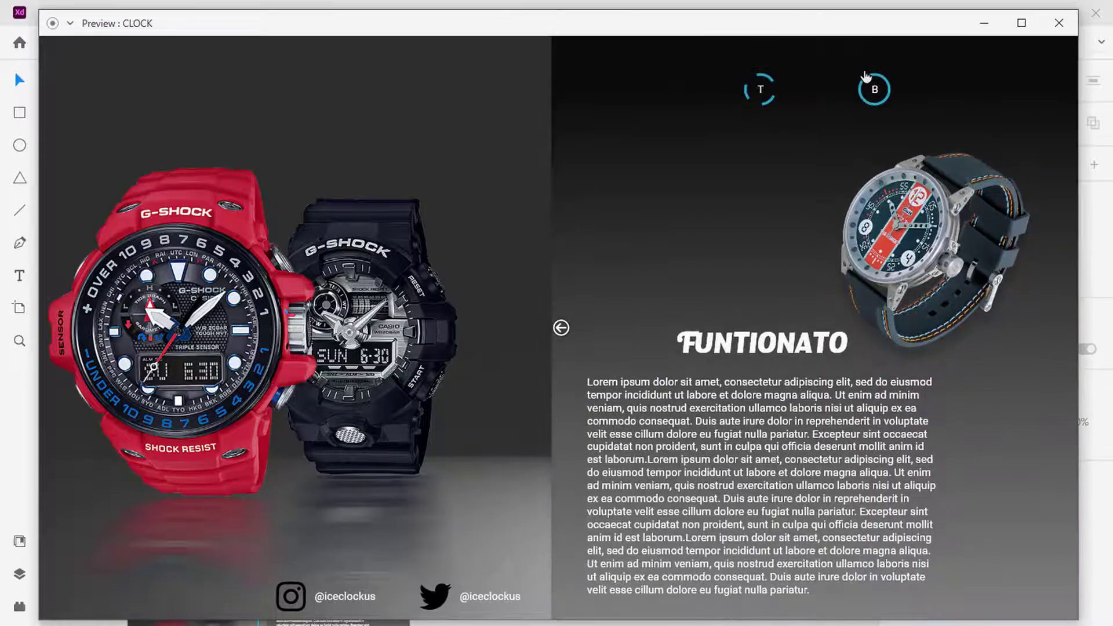
{"action": "left_click", "coordinate": [763, 92]}
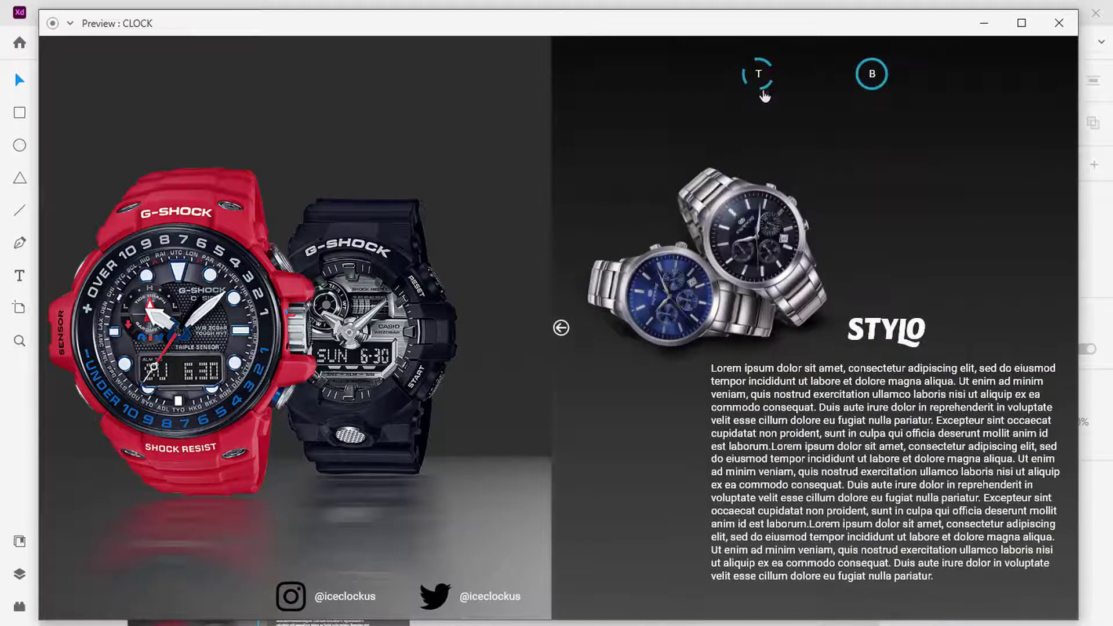
{"action": "left_click", "coordinate": [561, 329]}
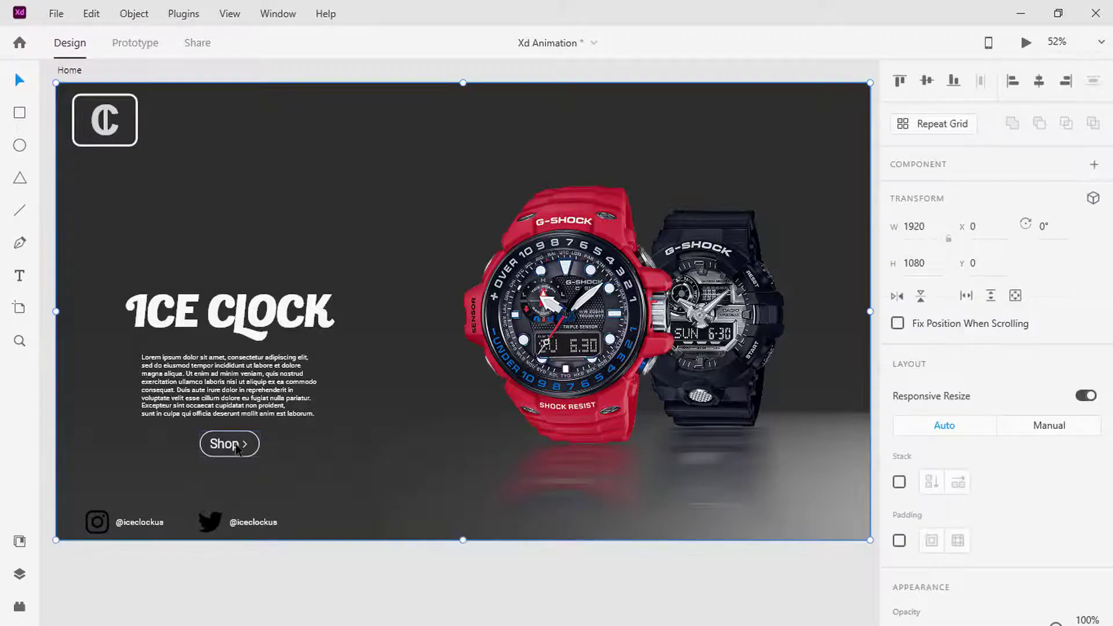
- Turn the Shop button on the Home artboard into a component and add a Hover State with its suggested name
{"action": "left_click", "coordinate": [236, 448]}
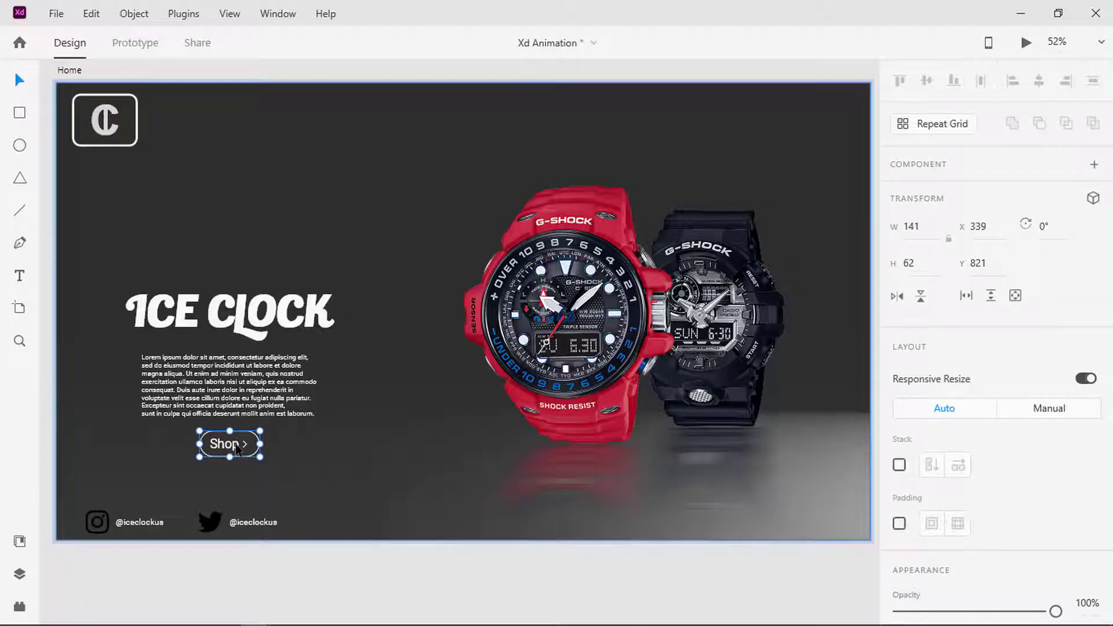
{"action": "scroll", "coordinate": [235, 444], "scroll_direction": "up", "scroll_amount": 6}
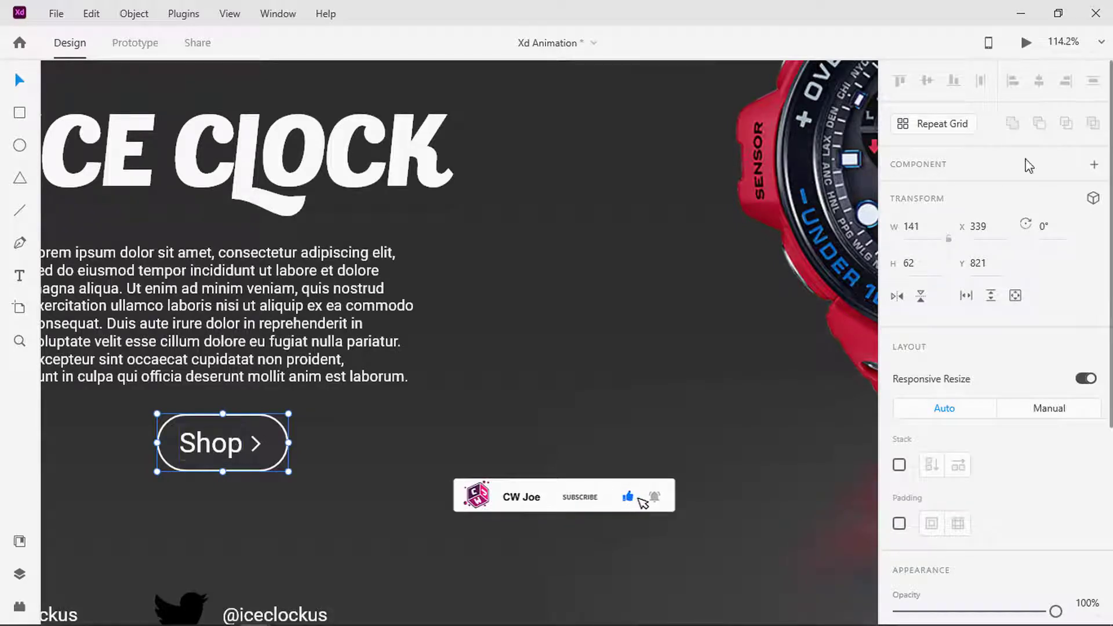
{"action": "left_click", "coordinate": [1095, 165]}
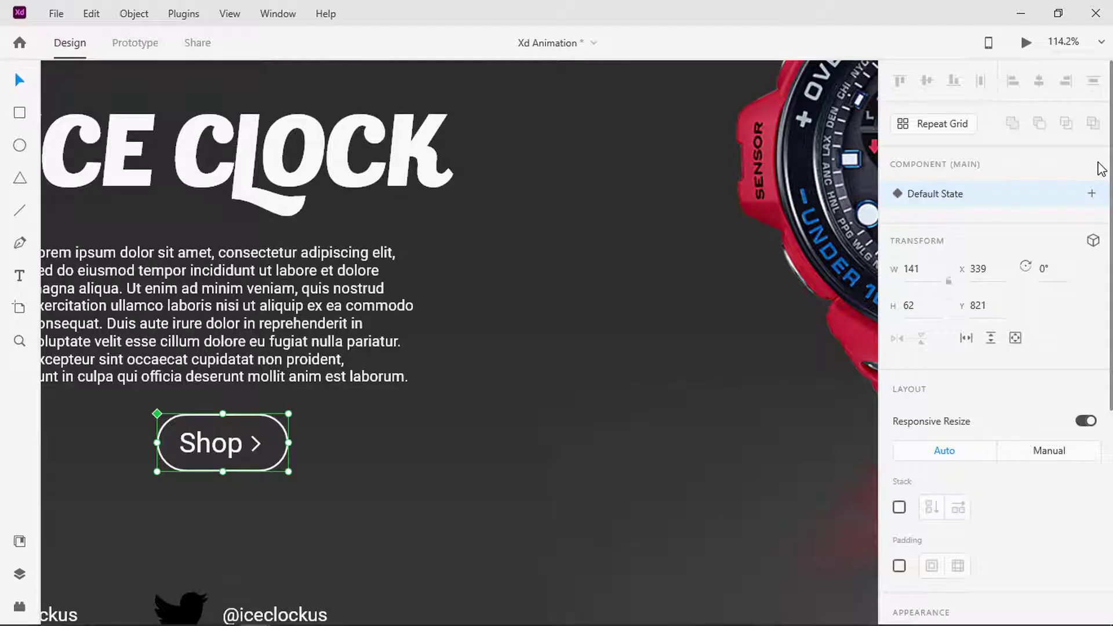
{"action": "left_click", "coordinate": [1092, 195]}
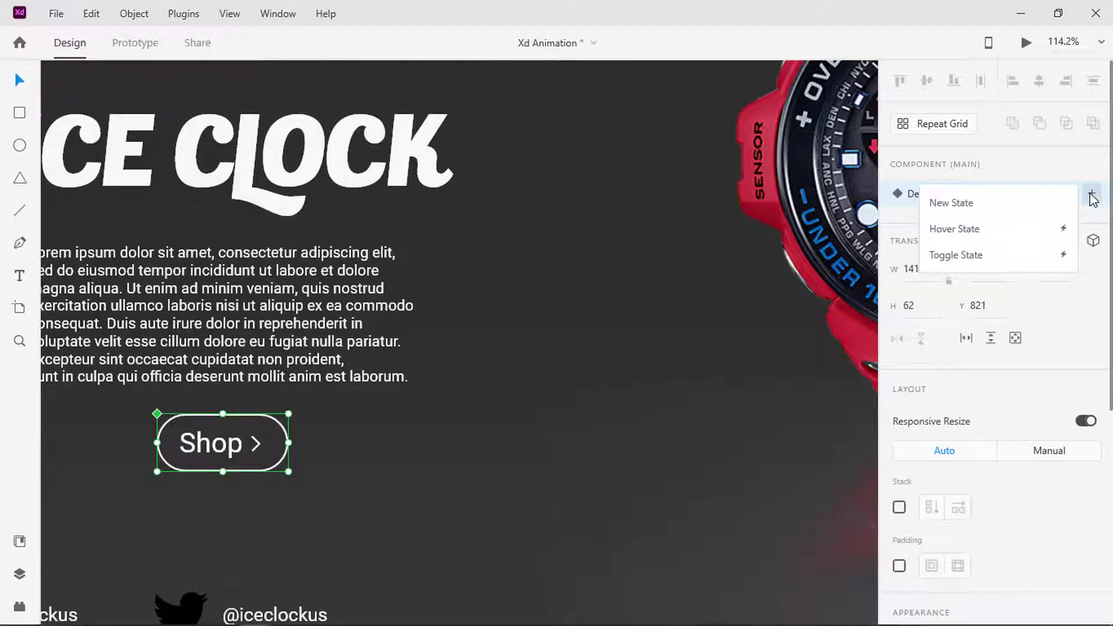
{"action": "left_click", "coordinate": [975, 237]}
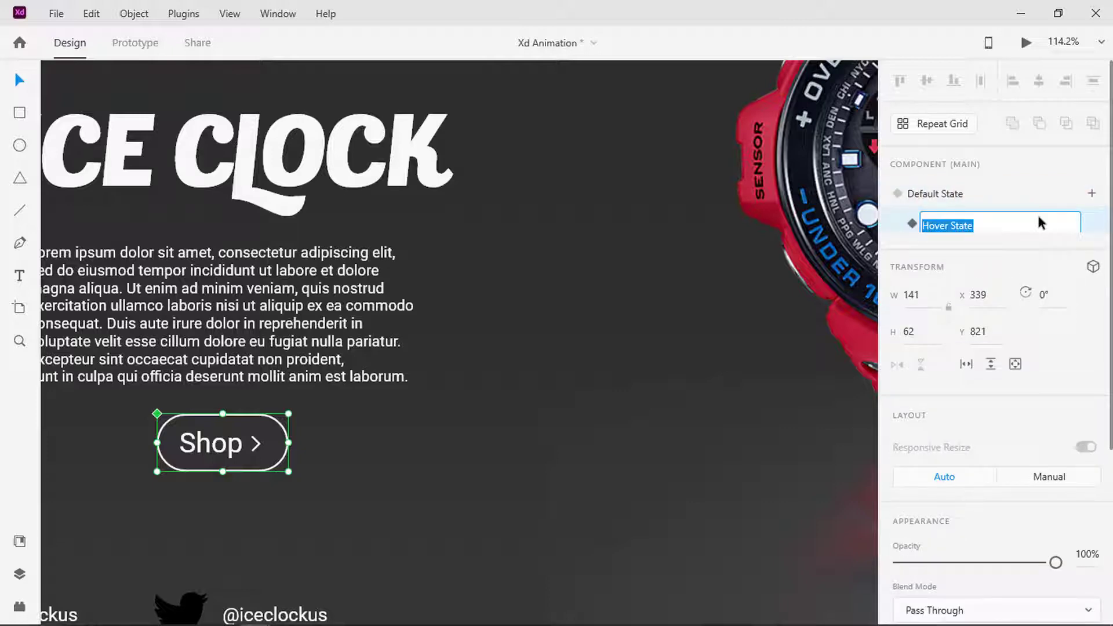
{"action": "key", "text": "Return"}
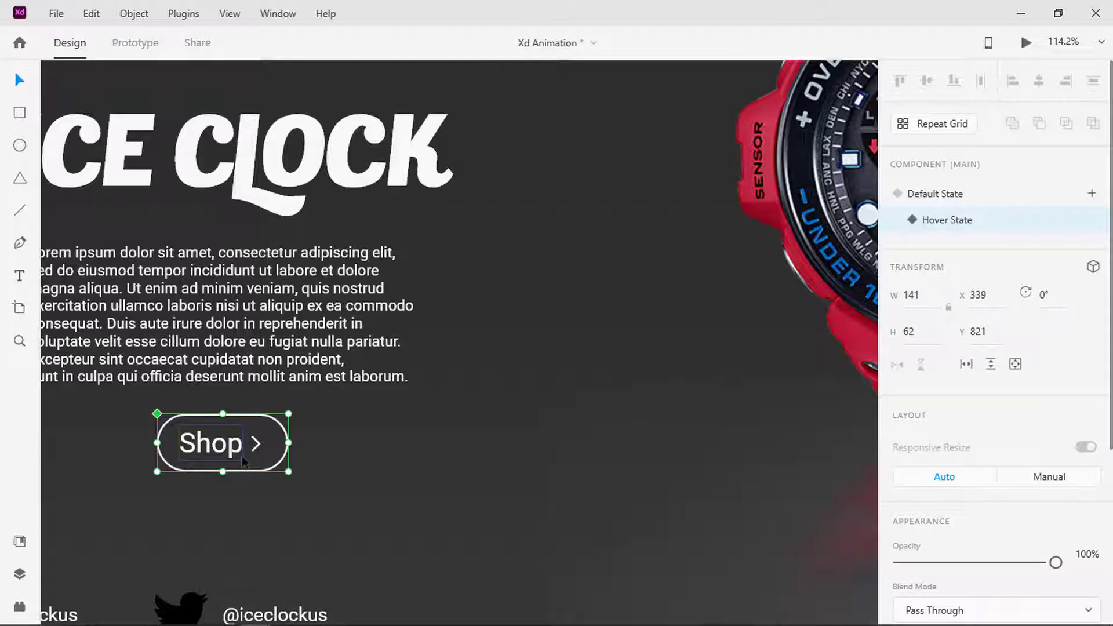
- Shift the arrow in the Shop button's Hover State slightly to the right by changing its X position
{"action": "double_click", "coordinate": [255, 443]}
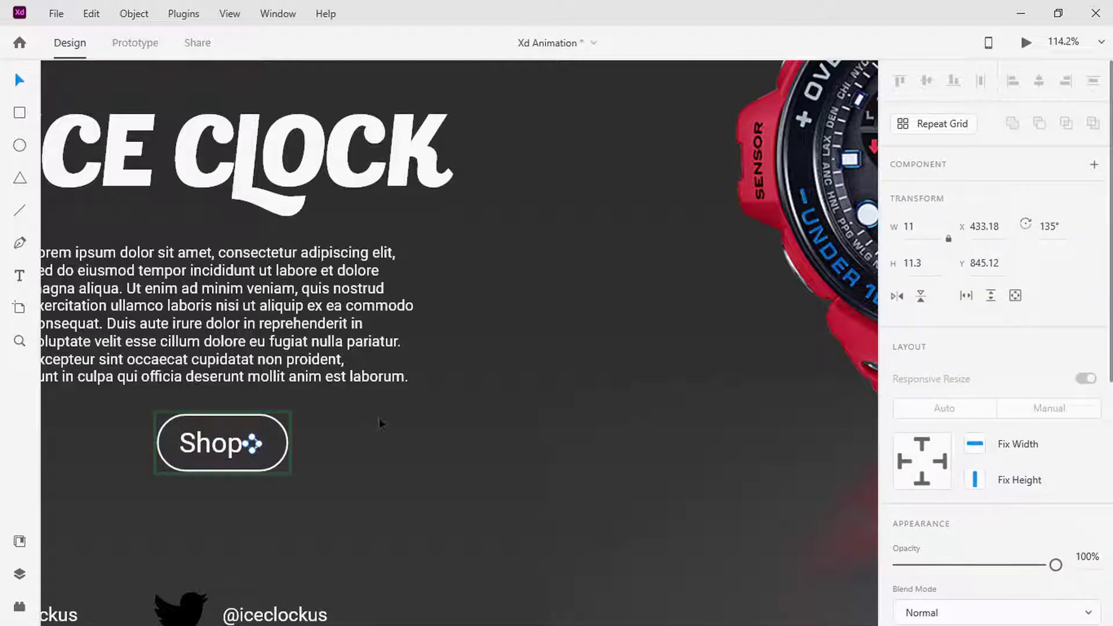
{"action": "left_click", "coordinate": [982, 228]}
{"action": "key", "text": "BackSpace"}
{"action": "type", "text": "7"}
{"action": "key", "text": "Return"}
{"action": "key", "text": "Escape"}
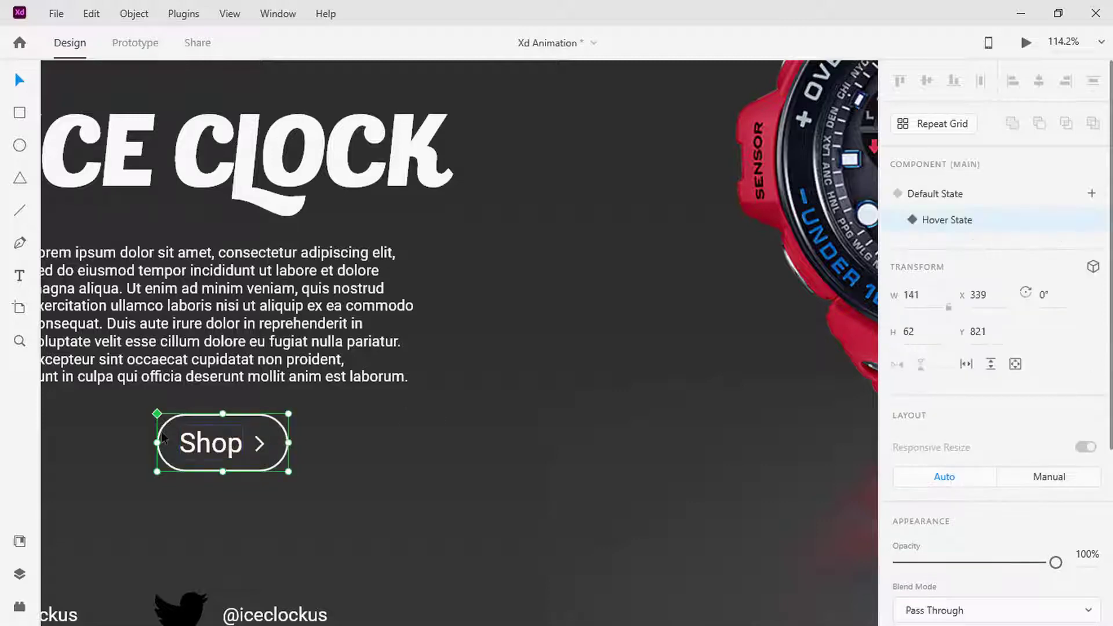
- Return the Shop button to its Default State and preview its hover effect
{"action": "left_click", "coordinate": [936, 193]}
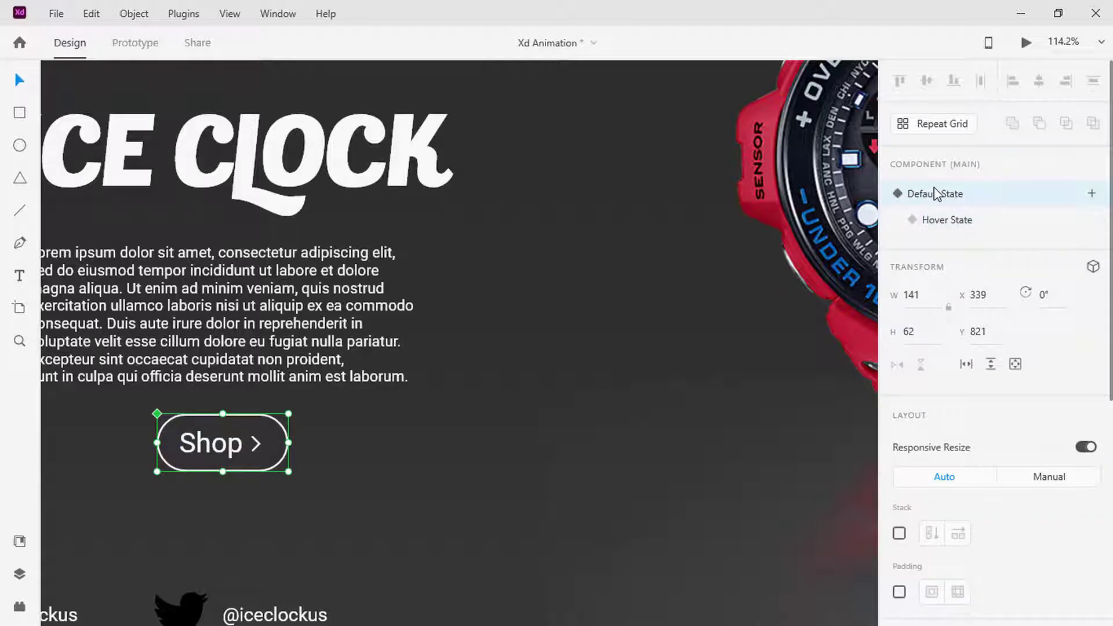
{"action": "left_click", "coordinate": [1026, 42]}
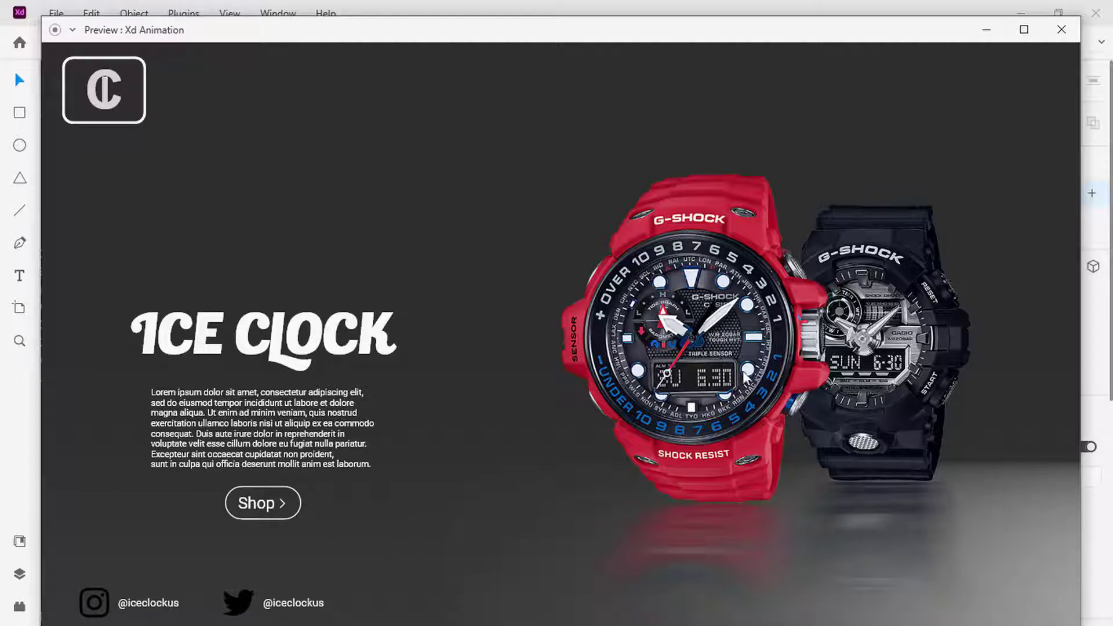
{"action": "left_click", "coordinate": [984, 33]}
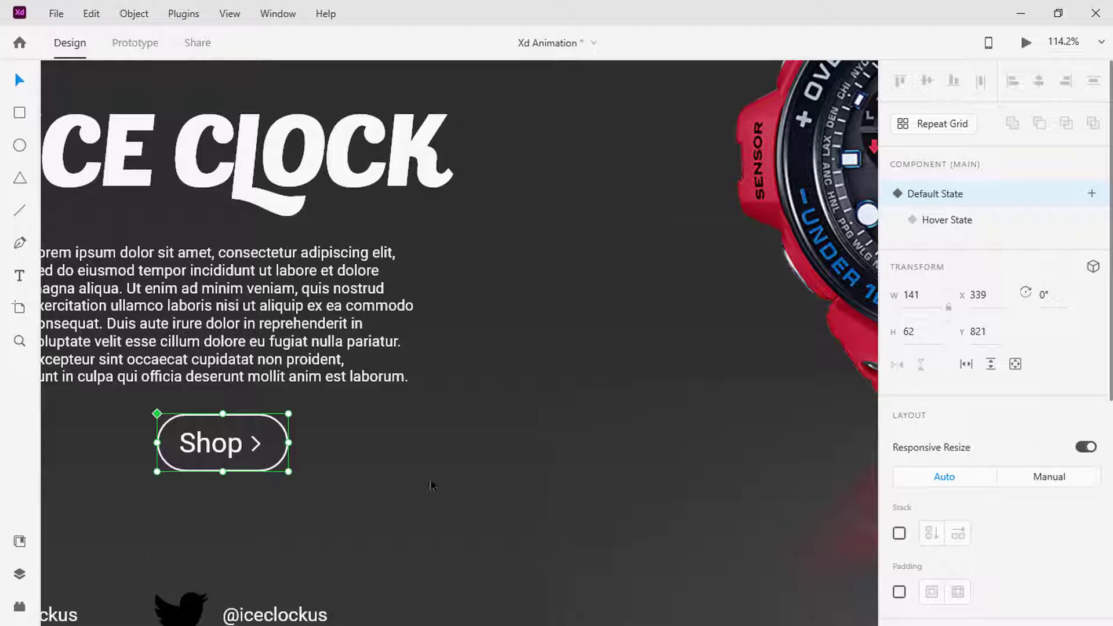
- Turn the Instagram icon and handle group into a component and add a Hover State
{"action": "left_click_drag", "start_coordinate": [432, 486], "coordinate": [714, 329]}
{"action": "left_click", "coordinate": [238, 467]}
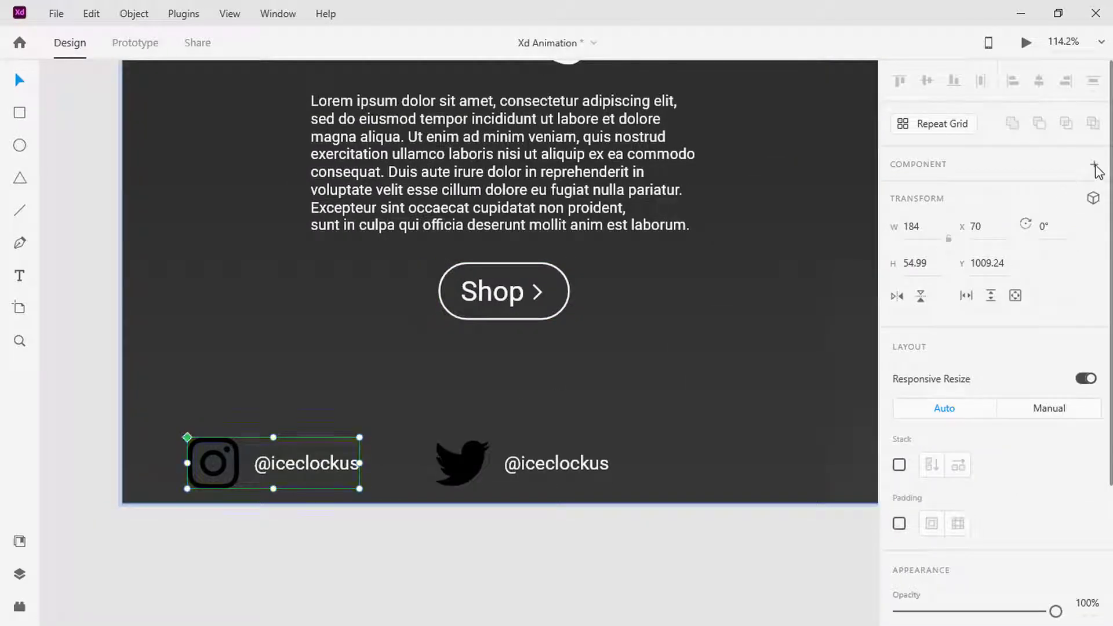
{"action": "left_click", "coordinate": [1095, 166]}
{"action": "left_click", "coordinate": [1092, 194]}
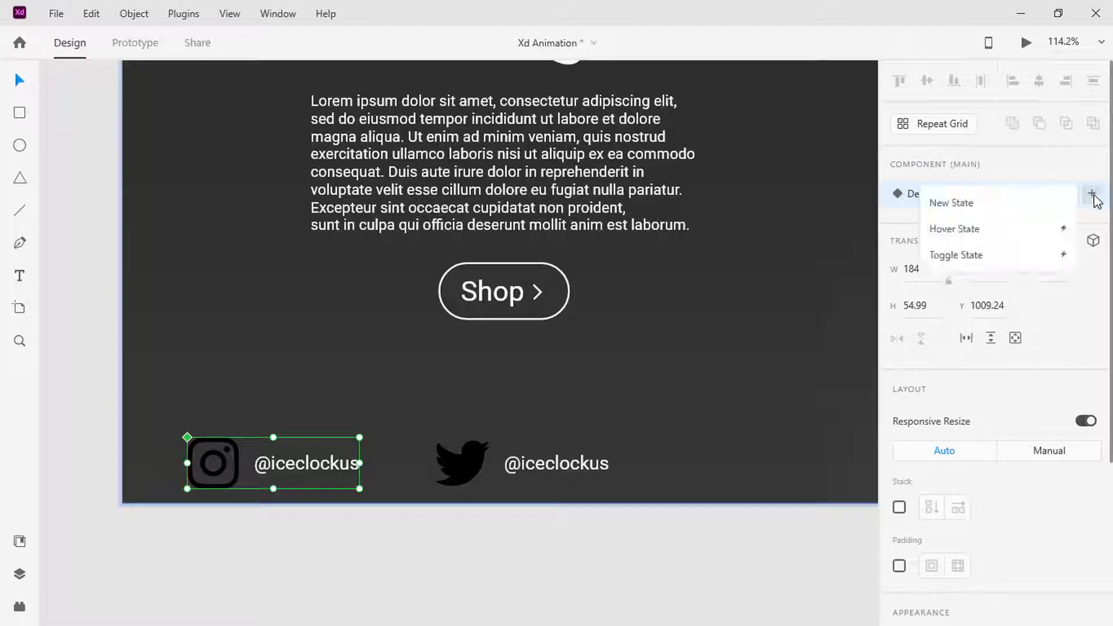
{"action": "left_click", "coordinate": [1031, 236]}
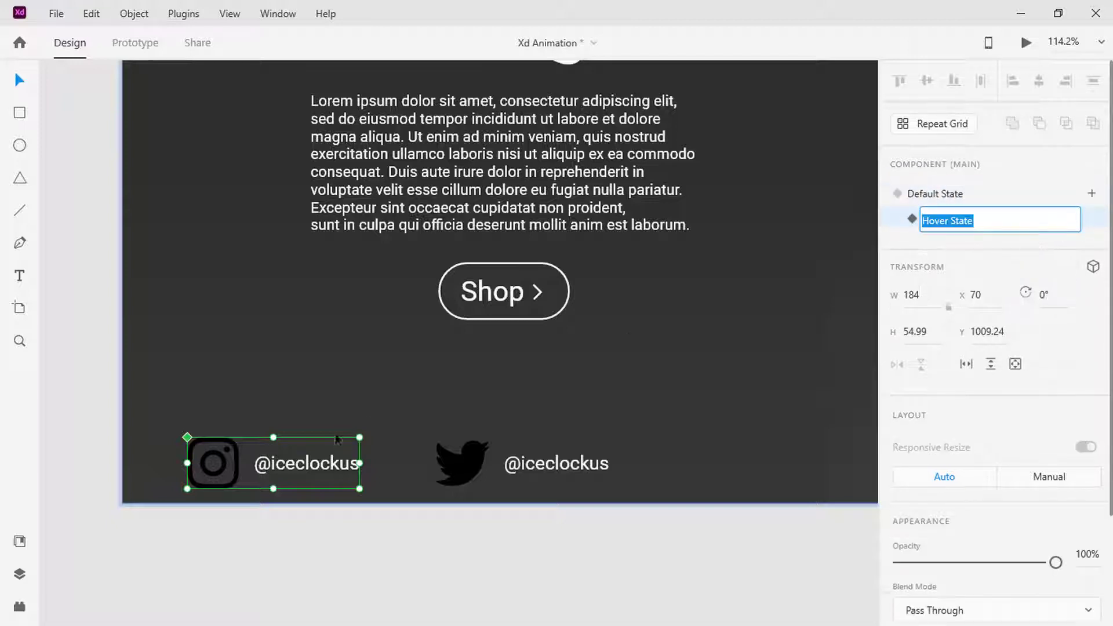
- Raise the Instagram icon by about 12 px in the Hover State and return the component to its Default State
{"action": "double_click", "coordinate": [215, 476]}
{"action": "left_click_drag", "start_coordinate": [214, 477], "coordinate": [212, 450]}
{"action": "key", "text": "Escape"}
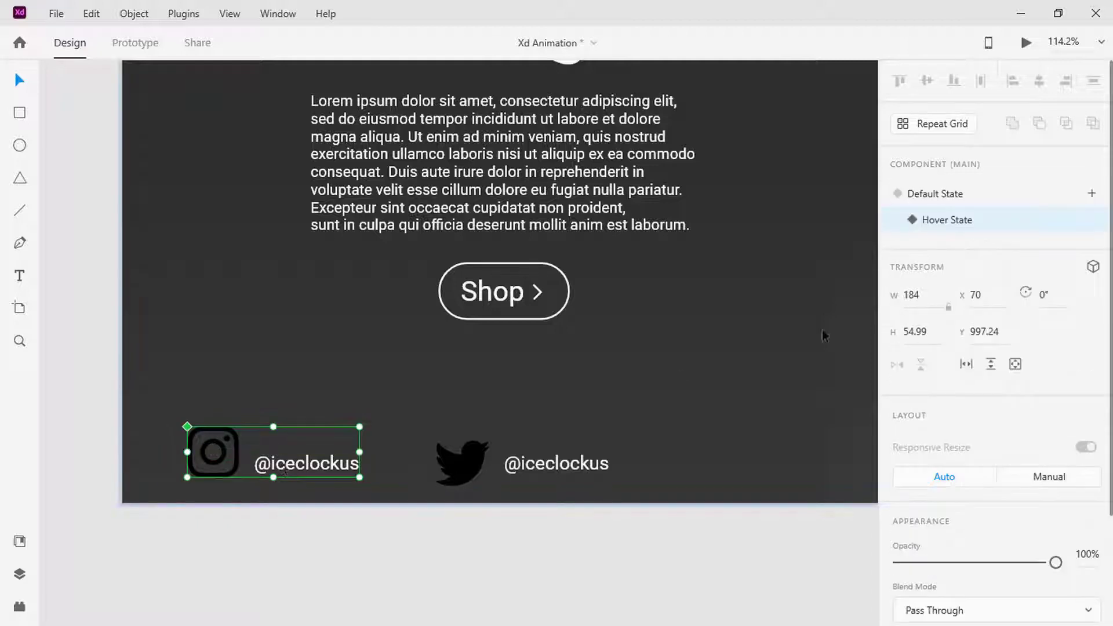
{"action": "left_click", "coordinate": [1026, 198]}
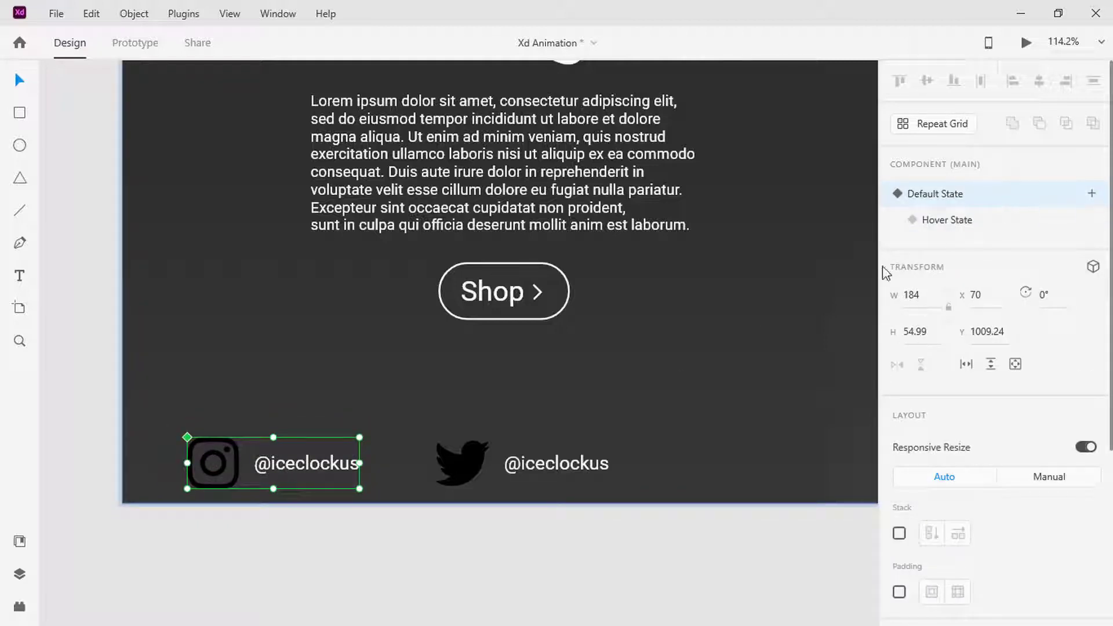
- Turn the Twitter icon and handle group into a component and add a Hover State
{"action": "left_click", "coordinate": [472, 463]}
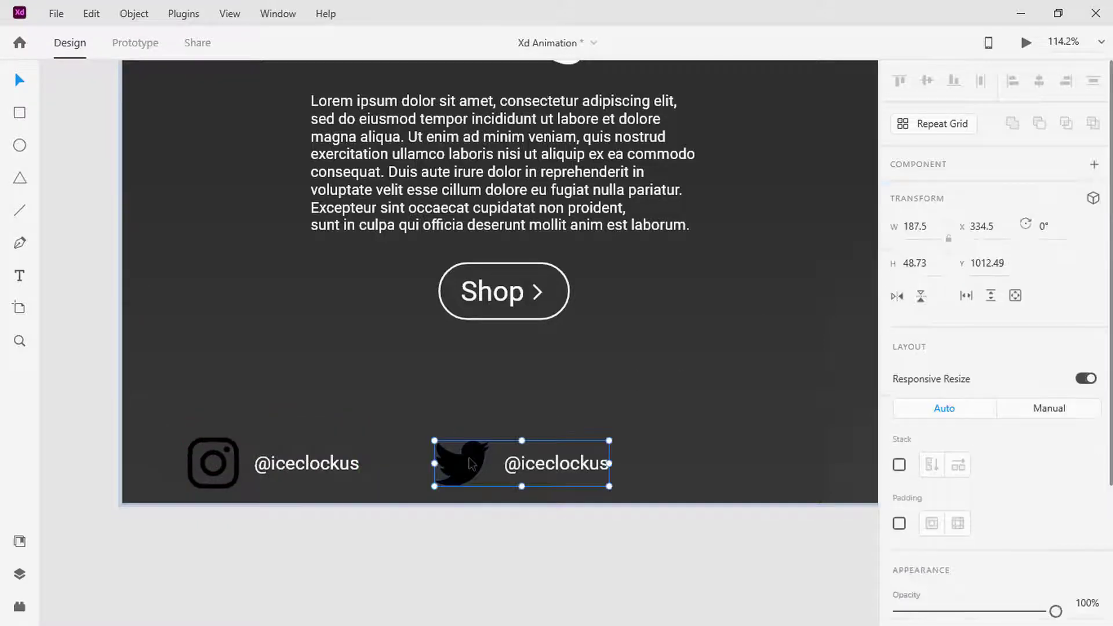
{"action": "left_click", "coordinate": [1094, 165]}
{"action": "left_click", "coordinate": [1093, 194]}
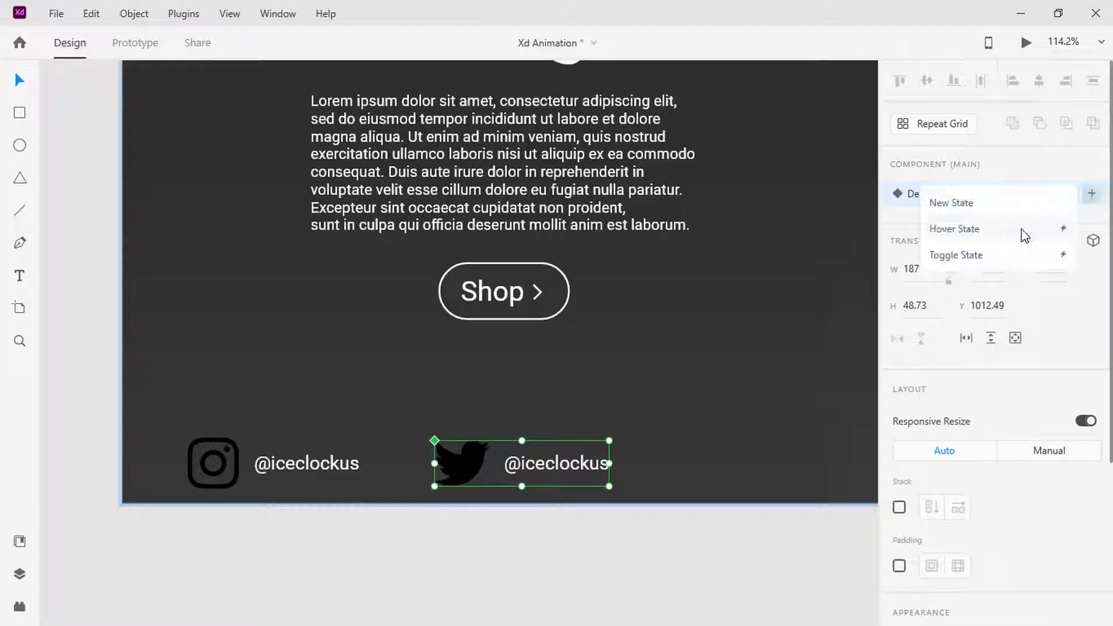
{"action": "left_click", "coordinate": [1022, 229]}
- Move the Twitter icon up to about Y 1000 in the Hover State and reselect the whole component
{"action": "left_click", "coordinate": [470, 475]}
{"action": "double_click", "coordinate": [470, 475]}
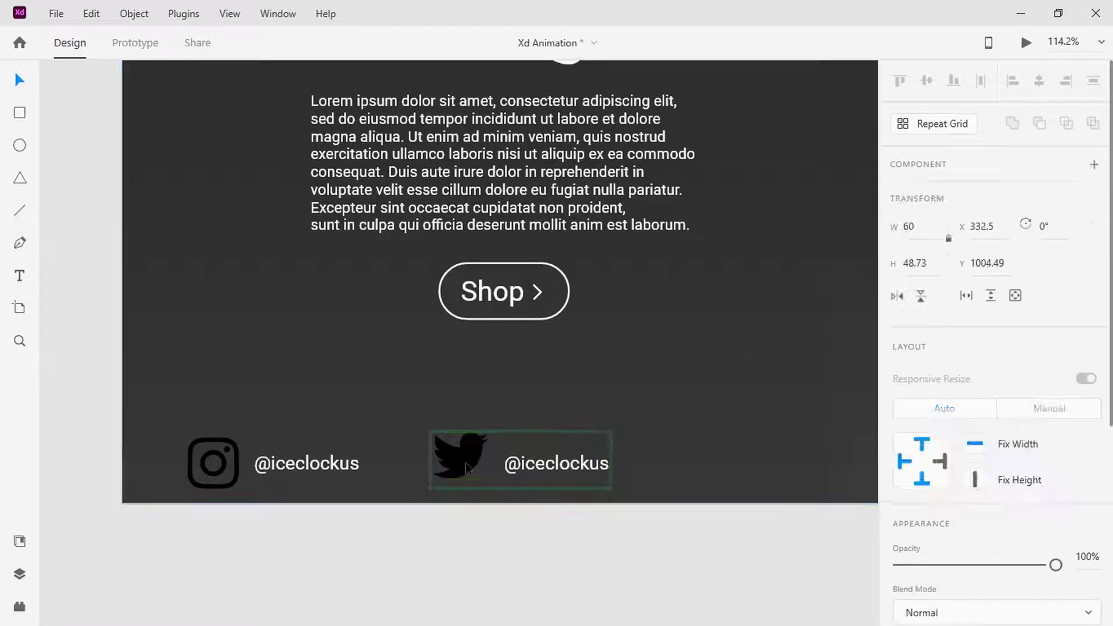
{"action": "left_click_drag", "start_coordinate": [470, 474], "coordinate": [467, 466]}
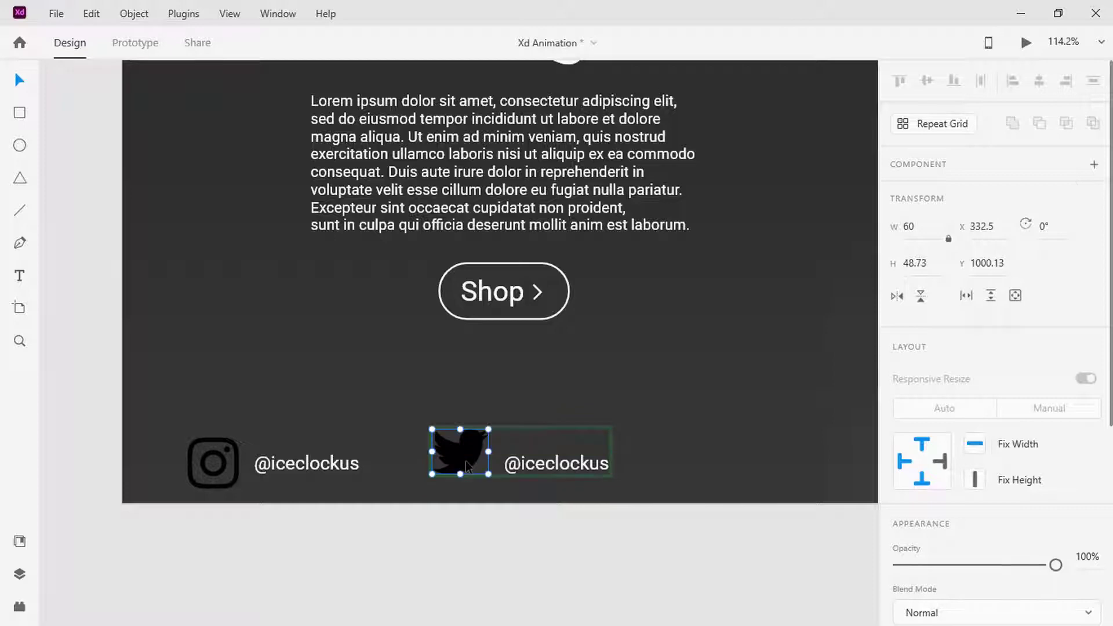
{"action": "left_click", "coordinate": [552, 410]}
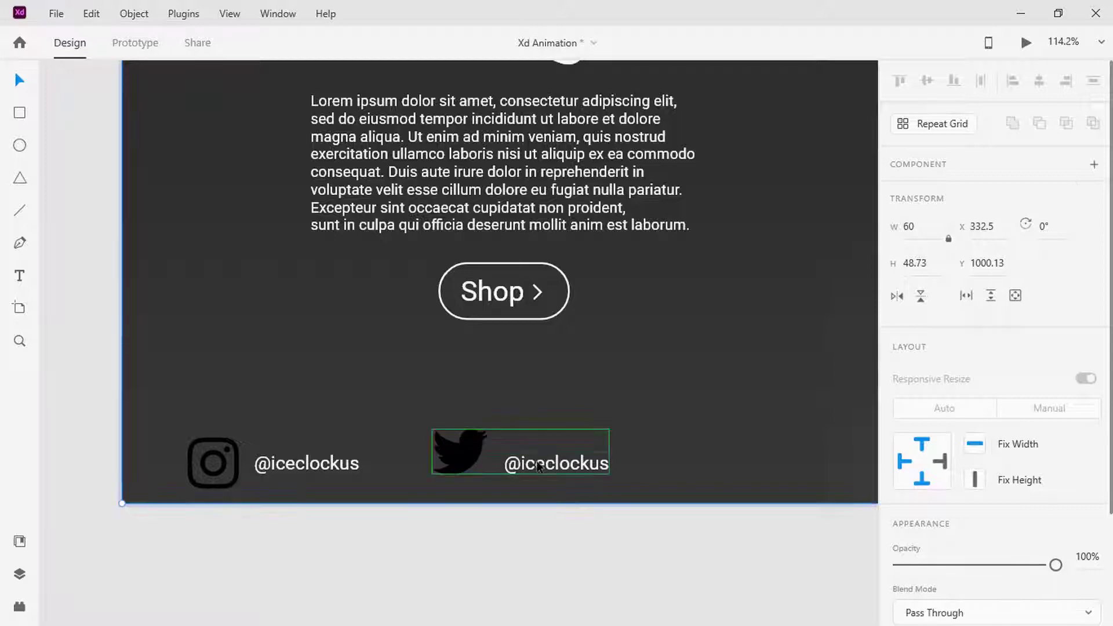
{"action": "left_click", "coordinate": [540, 465]}
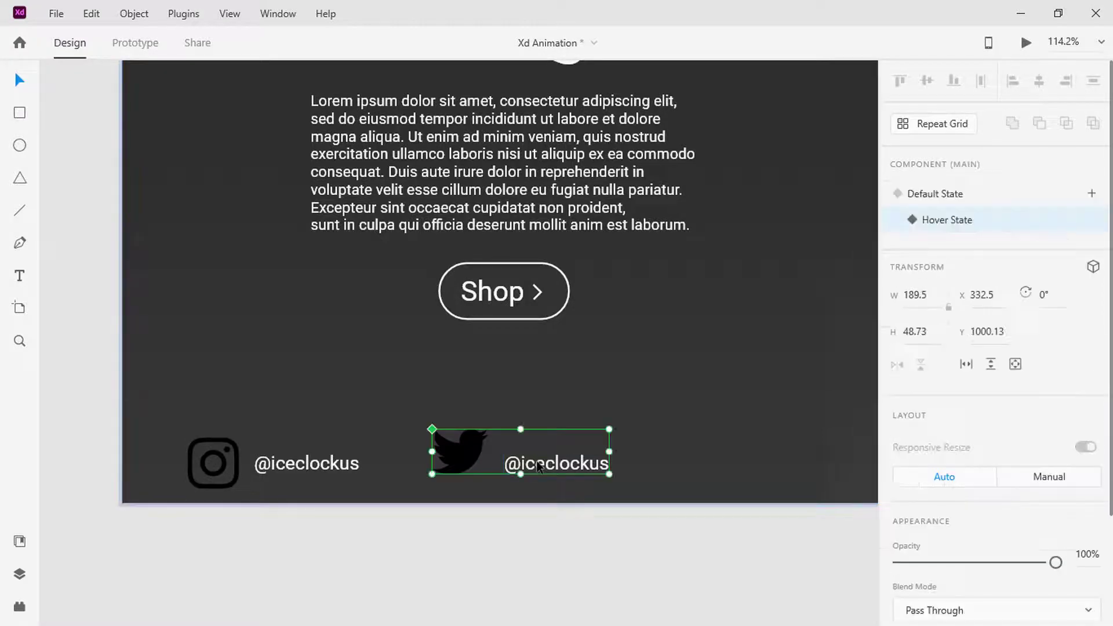
- Return the Twitter component to its Default State and preview the hover effects of the social links
{"action": "left_click", "coordinate": [984, 199]}
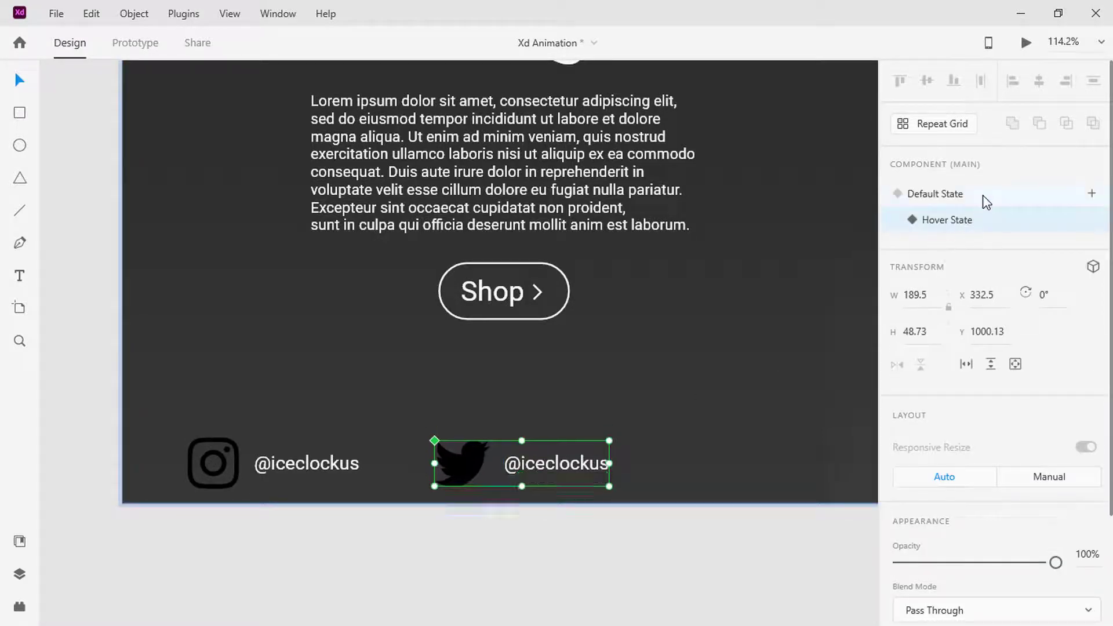
{"action": "left_click", "coordinate": [1026, 44]}
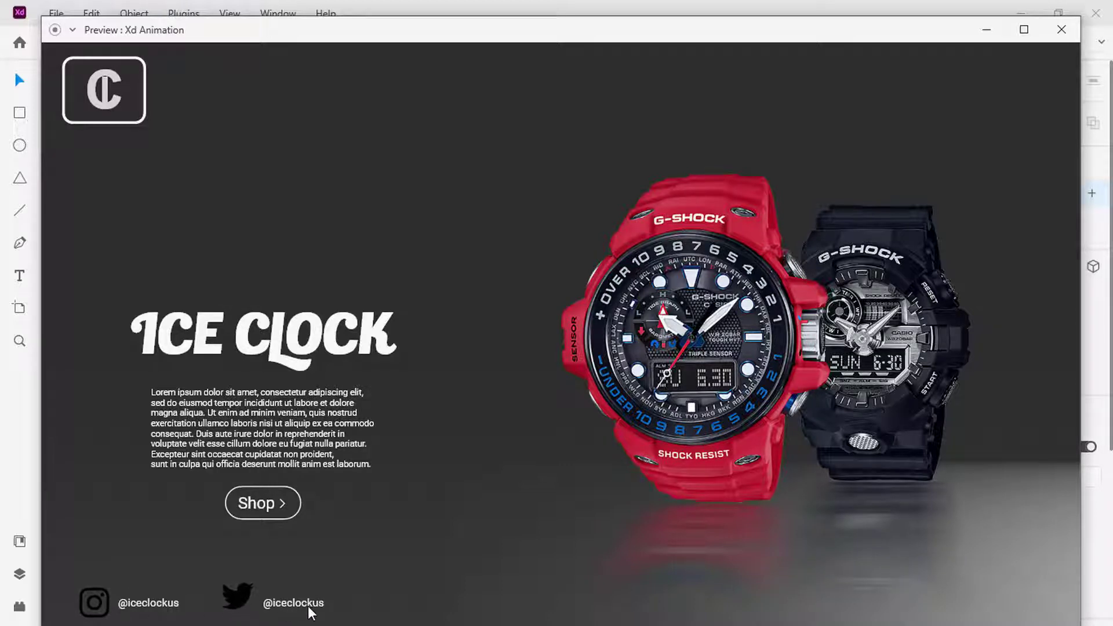
{"action": "left_click", "coordinate": [986, 29]}
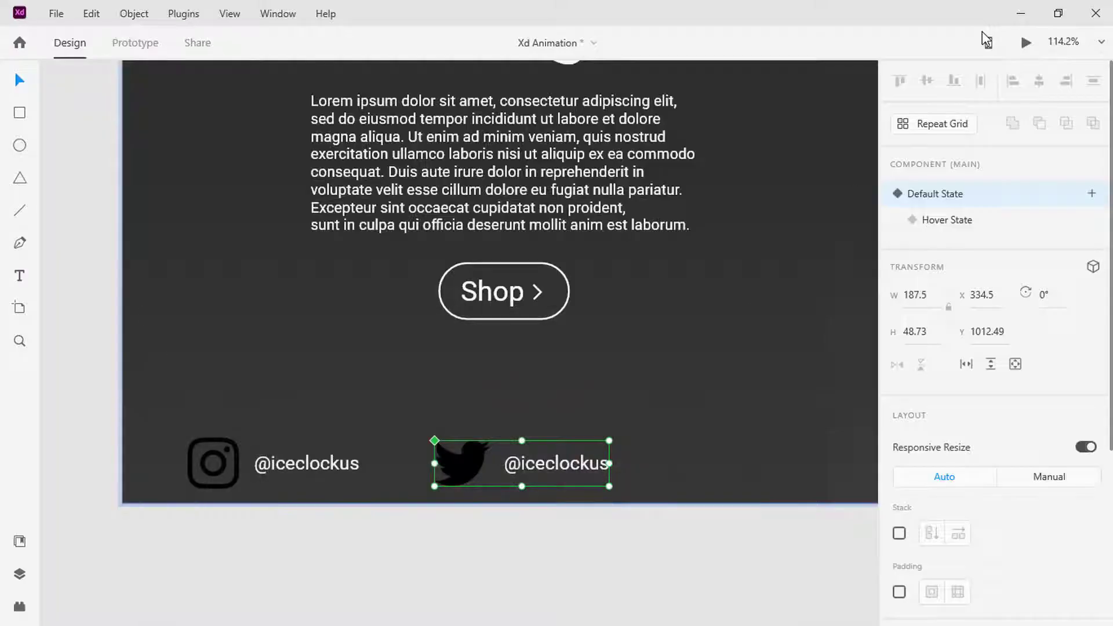
- Duplicate the Home artboard next to the original
{"action": "left_click", "coordinate": [661, 390]}
{"action": "scroll", "coordinate": [661, 391], "scroll_direction": "down", "scroll_amount": 4}
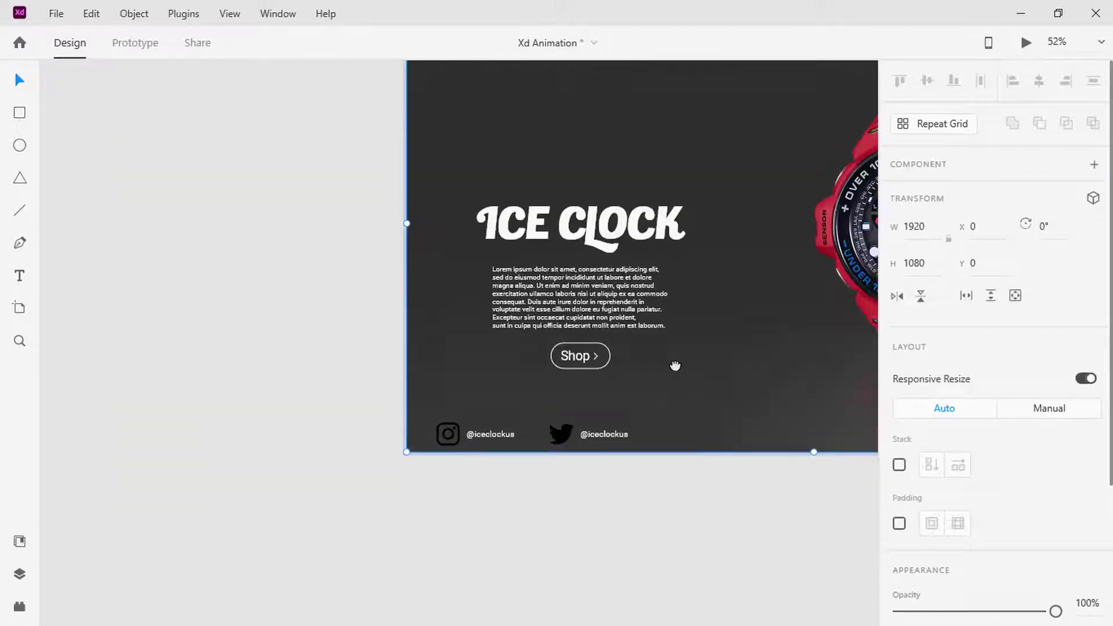
{"action": "left_click_drag", "start_coordinate": [676, 365], "coordinate": [389, 429]}
{"action": "scroll", "coordinate": [387, 428], "scroll_direction": "down", "scroll_amount": 2}
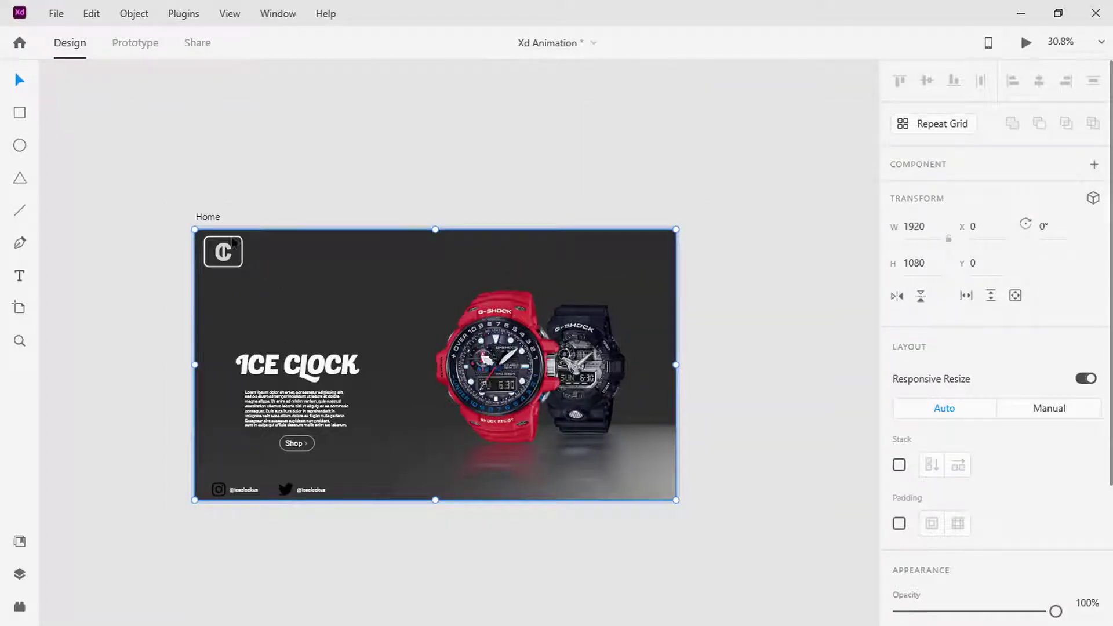
{"action": "left_click", "coordinate": [204, 214]}
{"action": "key", "text": "ctrl+d"}
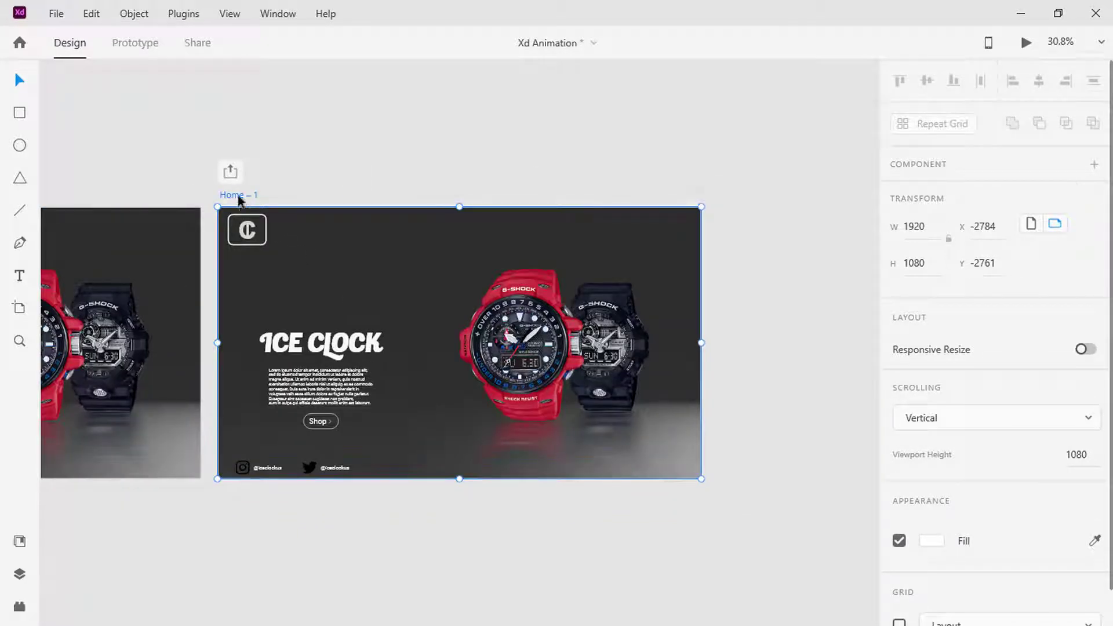
{"action": "left_click_drag", "start_coordinate": [239, 196], "coordinate": [565, 192]}
- Shift the duplicated artboard's content left to X -942 so the watches fill its left half
{"action": "left_click_drag", "start_coordinate": [528, 210], "coordinate": [715, 520]}
{"action": "left_click", "coordinate": [195, 183]}
{"action": "left_click_drag", "start_coordinate": [488, 332], "coordinate": [254, 331]}
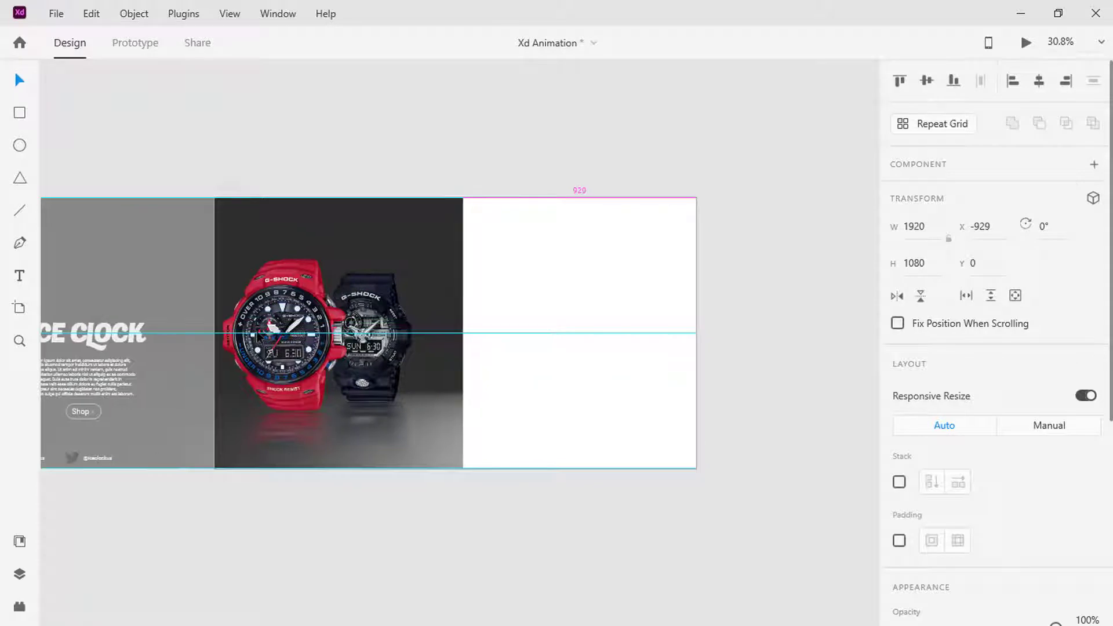
{"action": "left_click_drag", "start_coordinate": [347, 348], "coordinate": [345, 348]}
{"action": "left_click", "coordinate": [400, 522]}
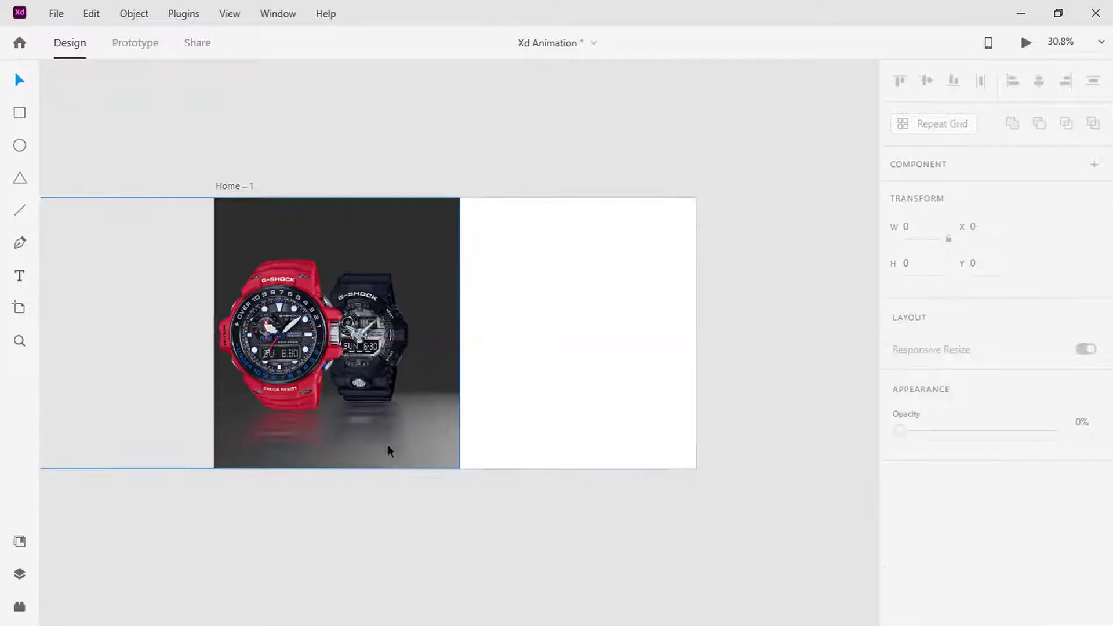
{"action": "left_click", "coordinate": [354, 441]}
{"action": "left_click_drag", "start_coordinate": [354, 441], "coordinate": [433, 437]}
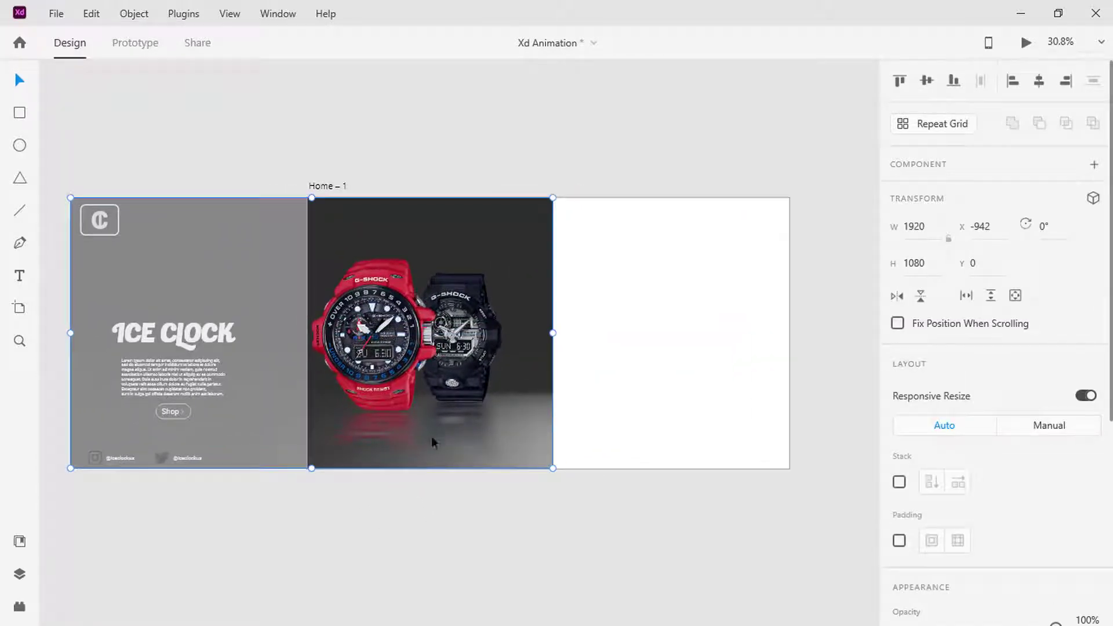
- Move the duplicated artboard's Instagram and Twitter links together below the watches, to about X 508, Y 996
{"action": "left_click", "coordinate": [188, 459]}
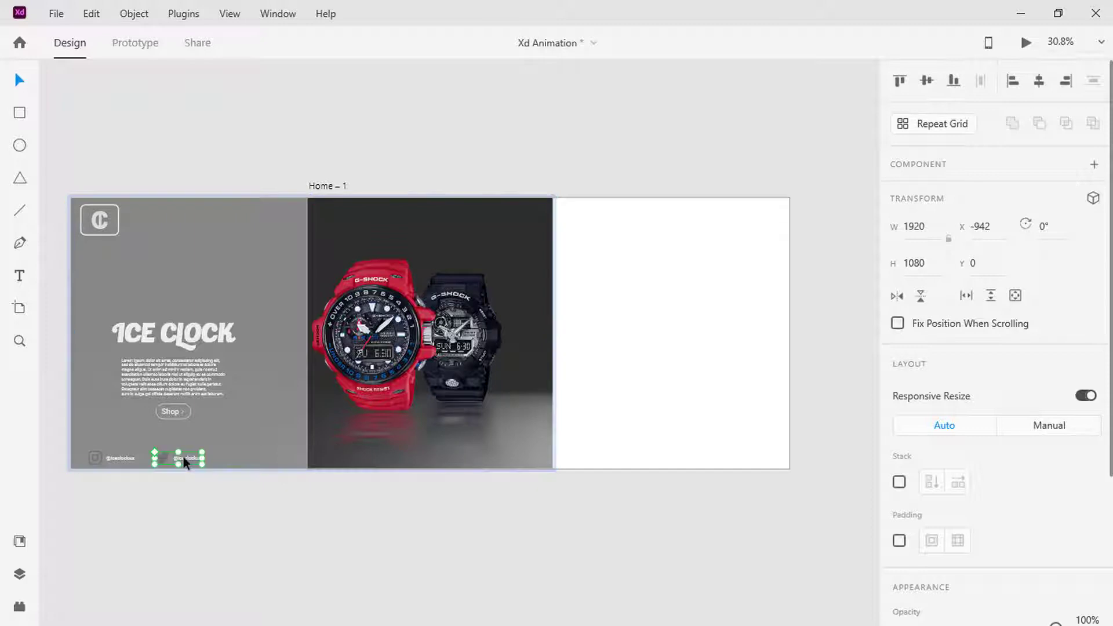
{"action": "left_click", "coordinate": [119, 461], "text": "shift"}
{"action": "left_click_drag", "start_coordinate": [132, 459], "coordinate": [458, 458]}
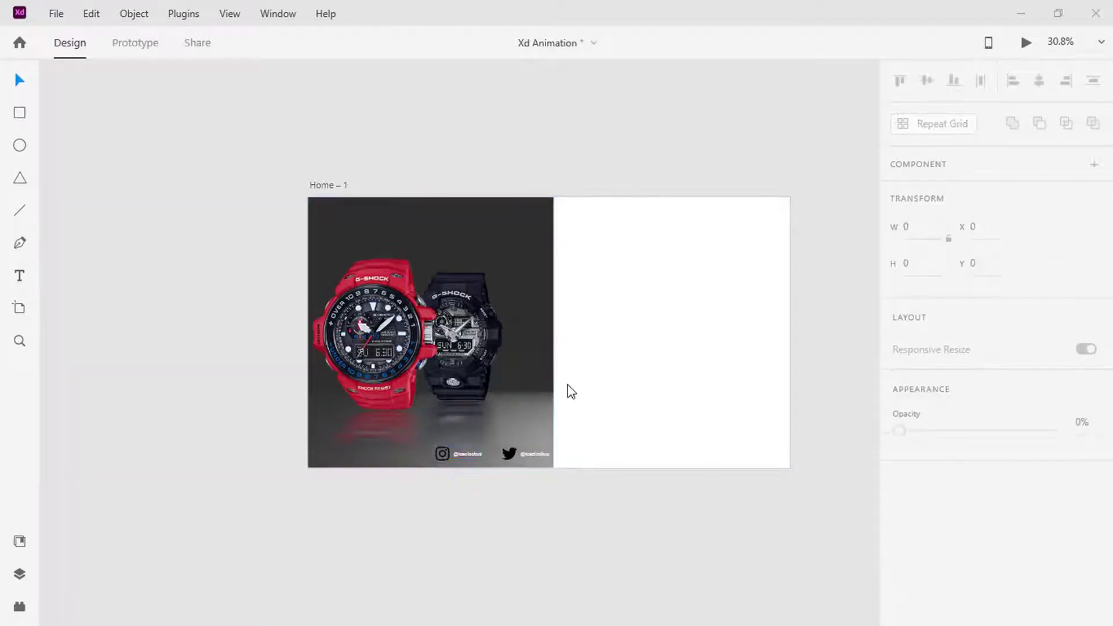
- Draw a tall rectangle about 1257 × 2176 on the empty canvas beside the Home – 1 artboard
{"action": "scroll", "coordinate": [567, 390], "scroll_direction": "right", "scroll_amount": 5}
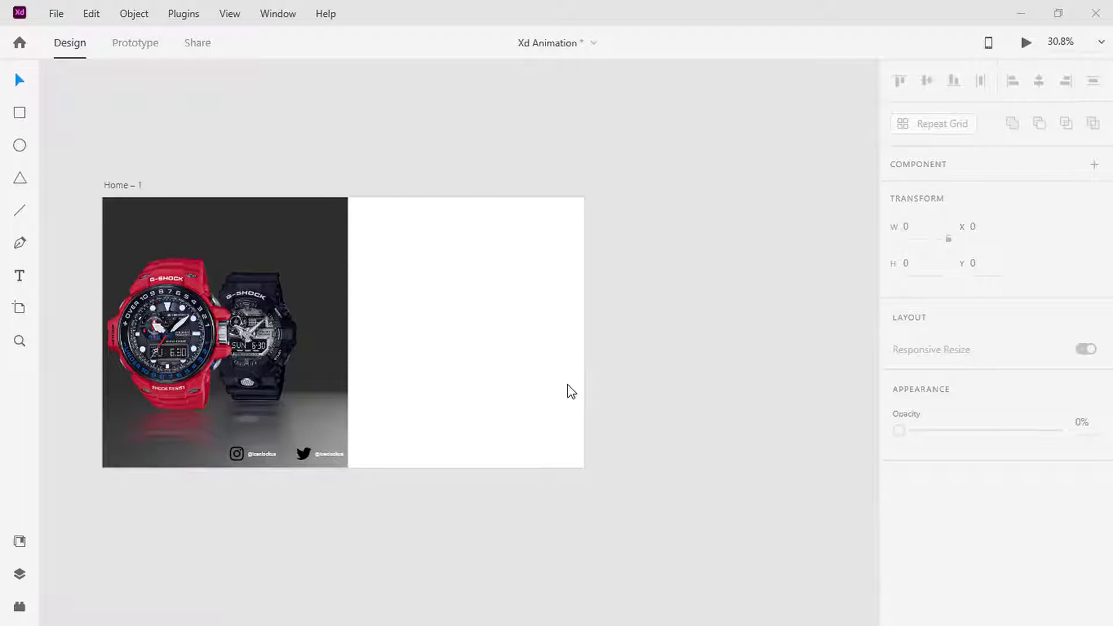
{"action": "left_click", "coordinate": [20, 113]}
{"action": "left_click_drag", "start_coordinate": [636, 197], "coordinate": [857, 551]}
{"action": "scroll", "coordinate": [845, 537], "scroll_direction": "up", "scroll_amount": 2}
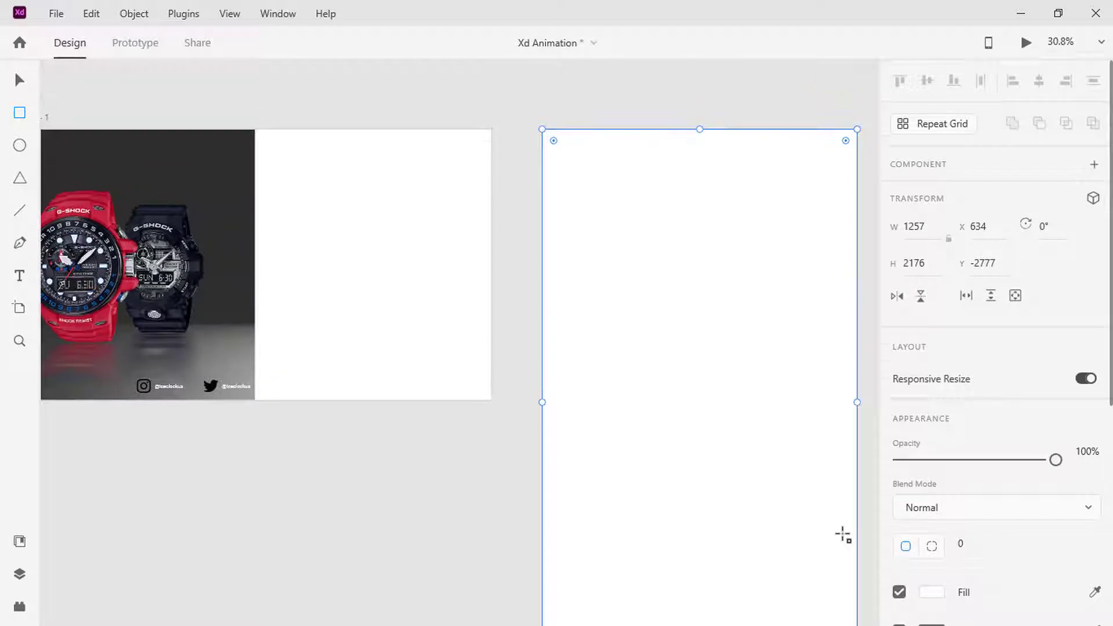
- Remove the tall rectangle's border and change its fill from a solid colour to a linear gradient
{"action": "scroll", "coordinate": [1009, 495], "scroll_direction": "down", "scroll_amount": 4}
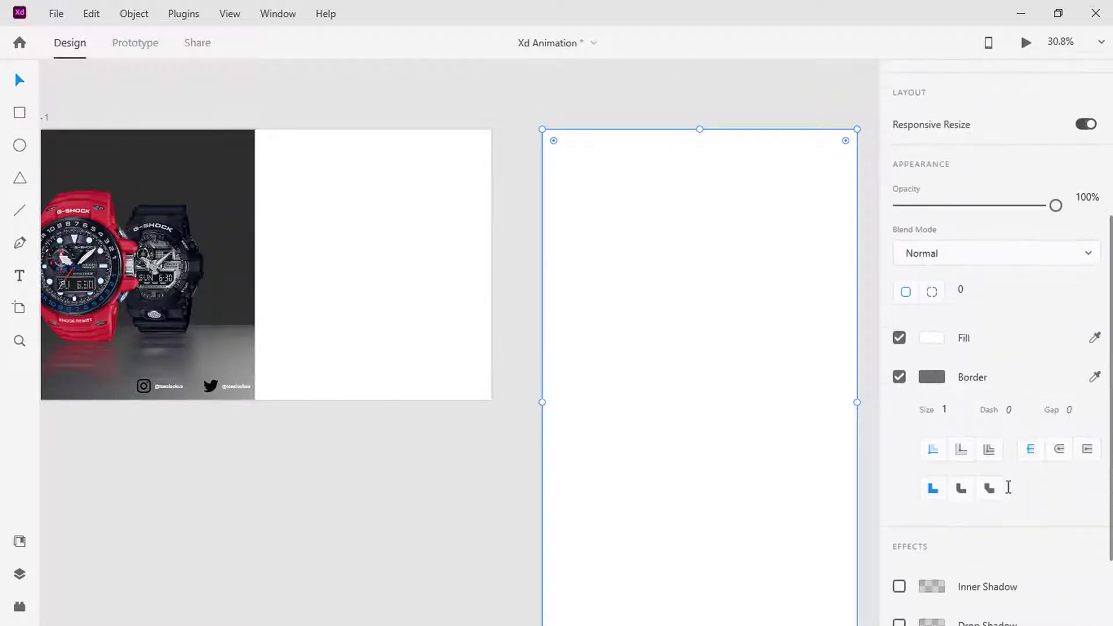
{"action": "left_click", "coordinate": [899, 377]}
{"action": "left_click", "coordinate": [933, 349]}
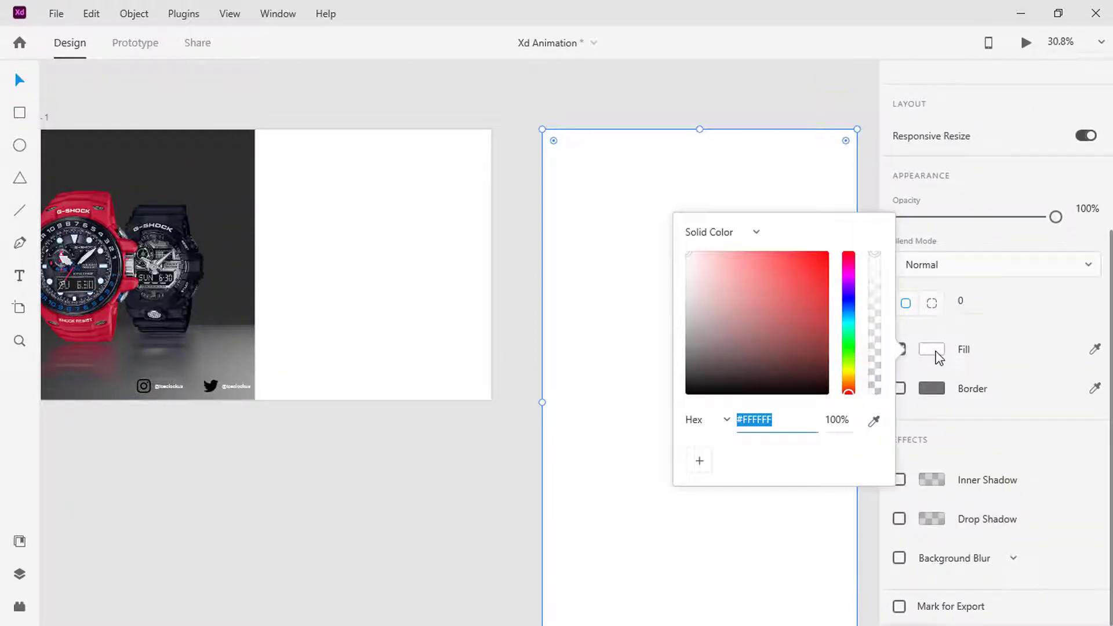
{"action": "left_click", "coordinate": [758, 235]}
{"action": "left_click", "coordinate": [753, 266]}
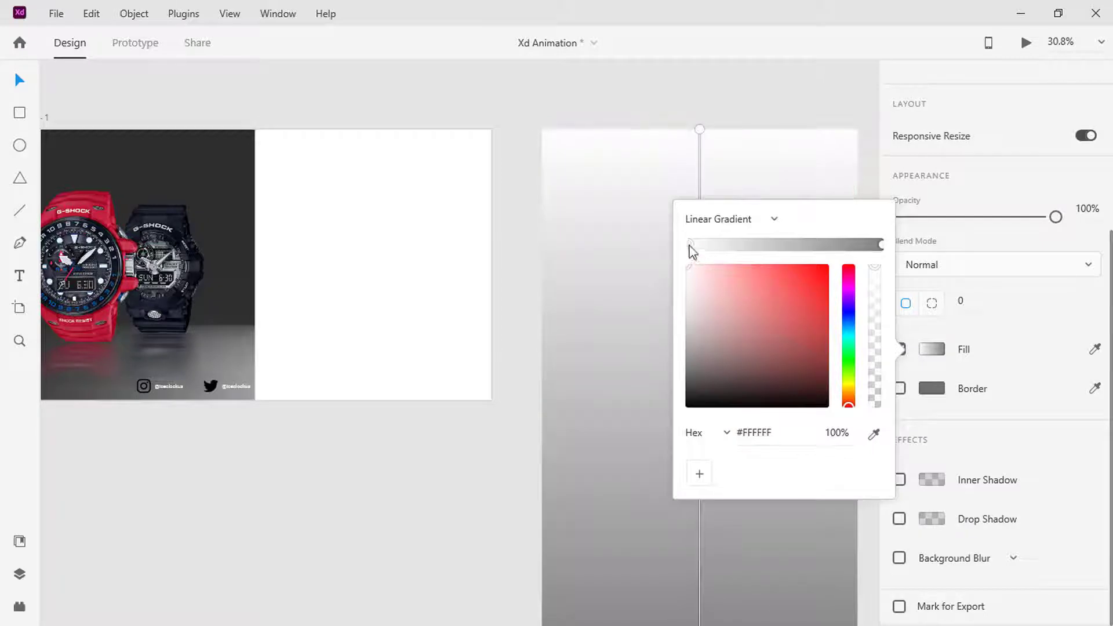
- Set the first colour stop of the rectangle's gradient to #0A0A0A
{"action": "left_click", "coordinate": [786, 433]}
{"action": "type", "text": "0a0"}
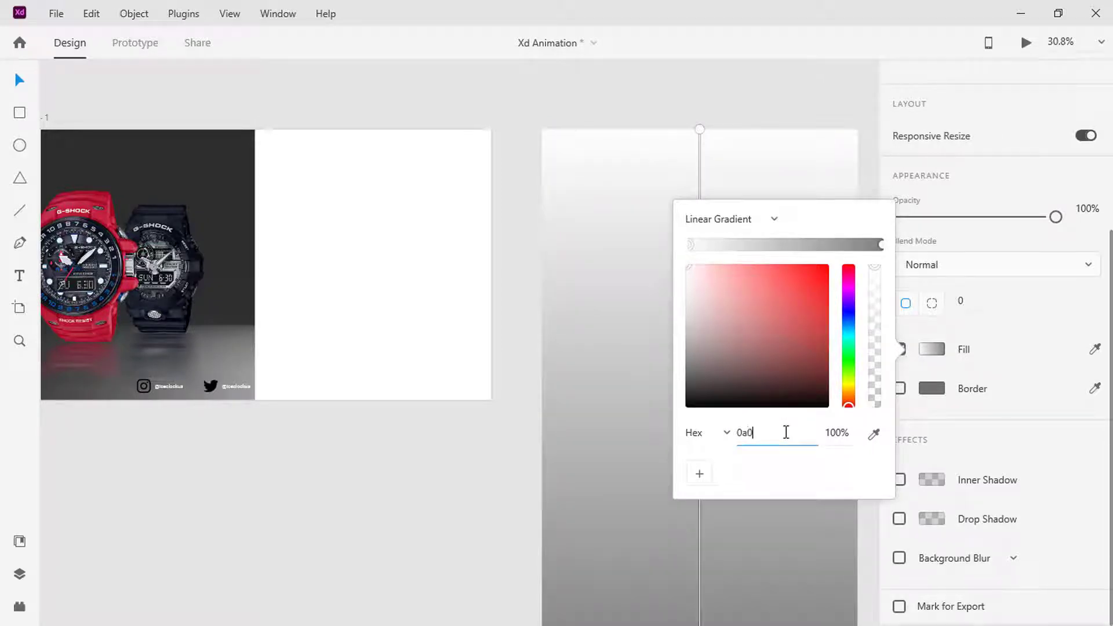
{"action": "type", "text": "a0a0"}
{"action": "key", "text": "Return"}
{"action": "left_click", "coordinate": [881, 245]}
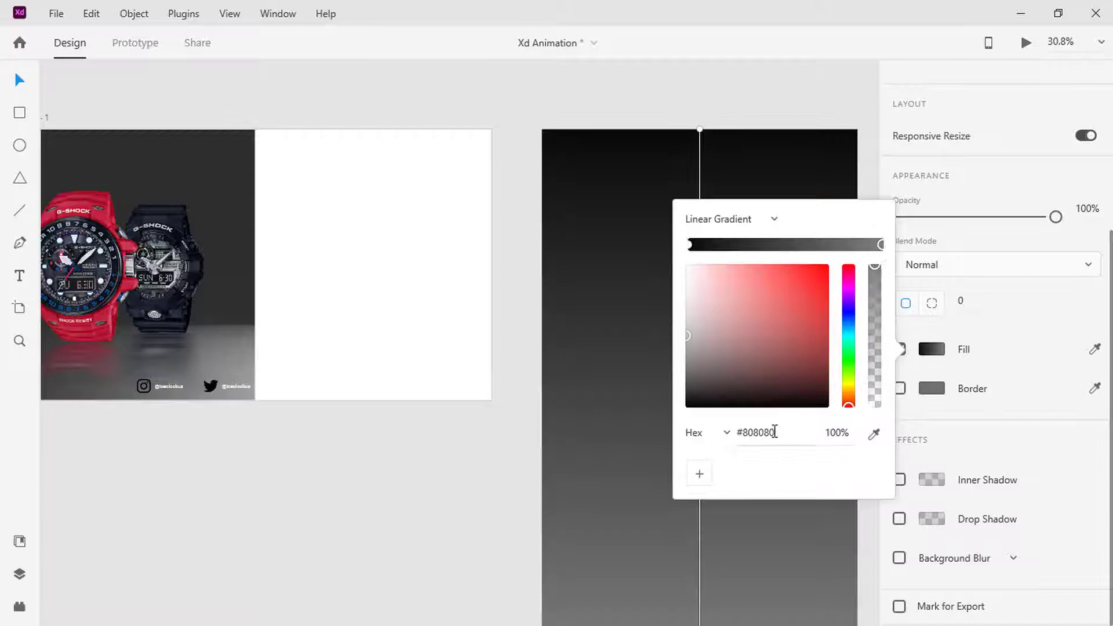
{"action": "left_click", "coordinate": [1005, 323]}
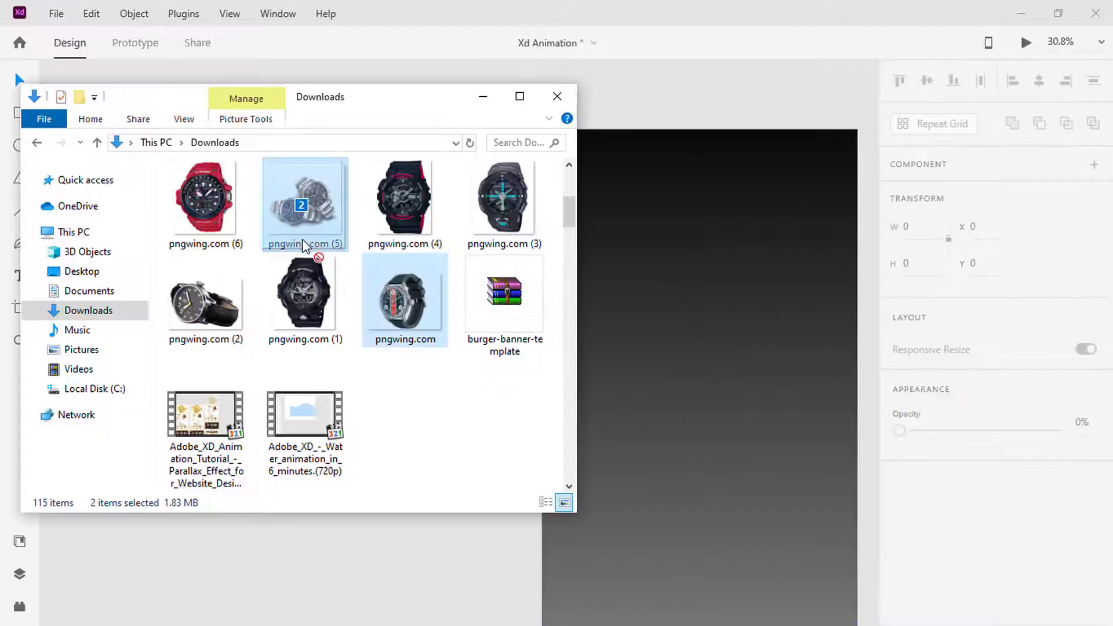
- Import the pngwing.com (5) and pngwing.com images from Downloads and place the silver watch pair in the gradient panel's upper part
{"action": "left_click_drag", "start_coordinate": [302, 239], "coordinate": [273, 574]}
{"action": "left_click", "coordinate": [552, 96]}
{"action": "scroll", "coordinate": [555, 95], "scroll_direction": "down", "scroll_amount": 2}
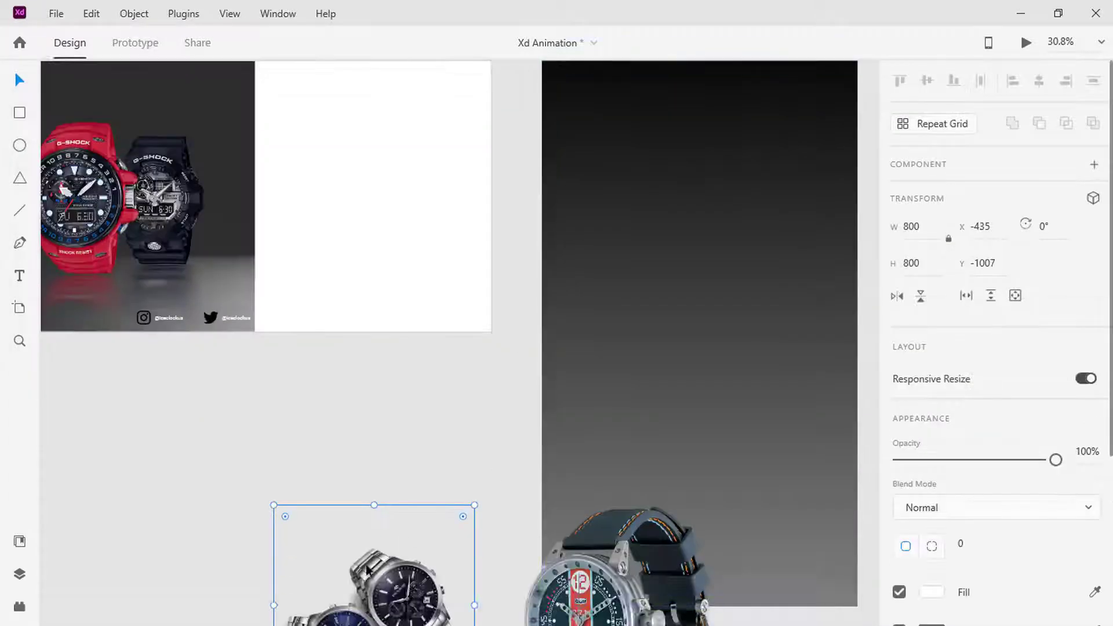
{"action": "left_click_drag", "start_coordinate": [374, 556], "coordinate": [644, 111]}
- Scale the leather-strap watch down to about 737 × 569 and place it in the lower right area of the gradient panel
{"action": "left_click_drag", "start_coordinate": [618, 539], "coordinate": [758, 302]}
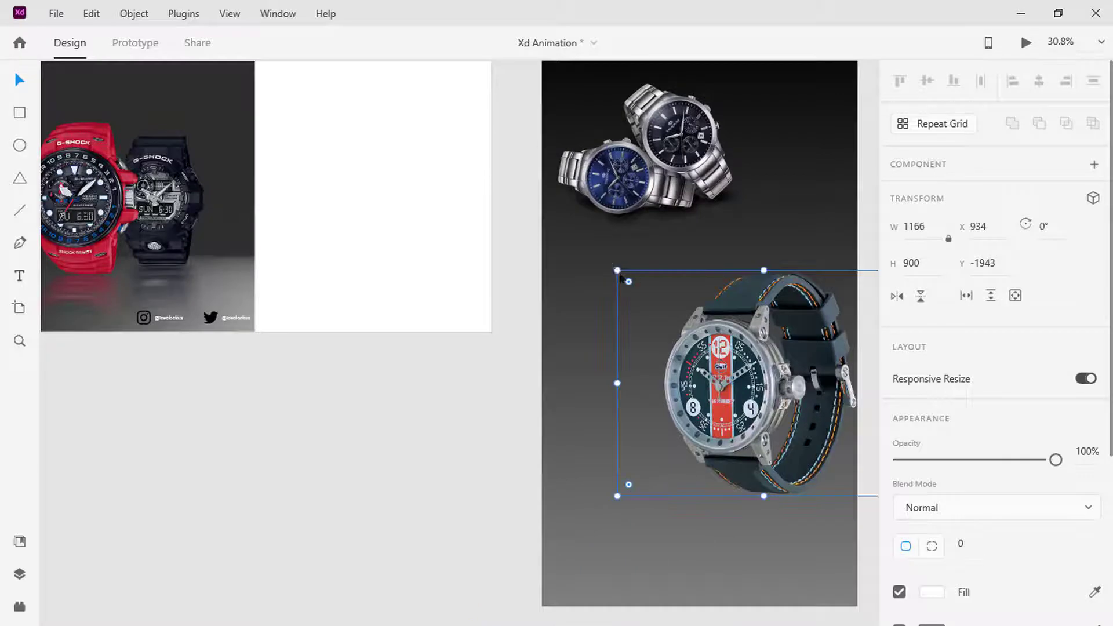
{"action": "left_click_drag", "start_coordinate": [618, 270], "coordinate": [717, 365]}
{"action": "left_click_drag", "start_coordinate": [788, 418], "coordinate": [756, 333]}
{"action": "scroll", "coordinate": [766, 350], "scroll_direction": "up", "scroll_amount": 1}
{"action": "scroll", "coordinate": [765, 349], "scroll_direction": "up", "scroll_amount": 1}
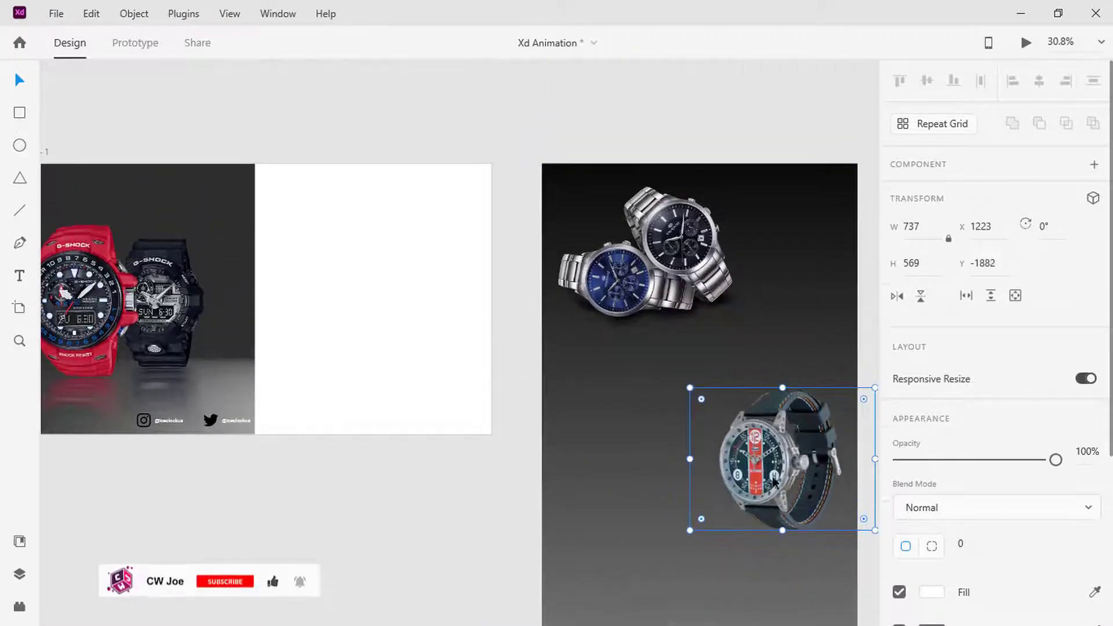
{"action": "left_click_drag", "start_coordinate": [764, 414], "coordinate": [730, 562]}
- Add the heading text "STYLO" just below the silver watches on the gradient panel
{"action": "left_click", "coordinate": [21, 276]}
{"action": "left_click", "coordinate": [739, 318]}
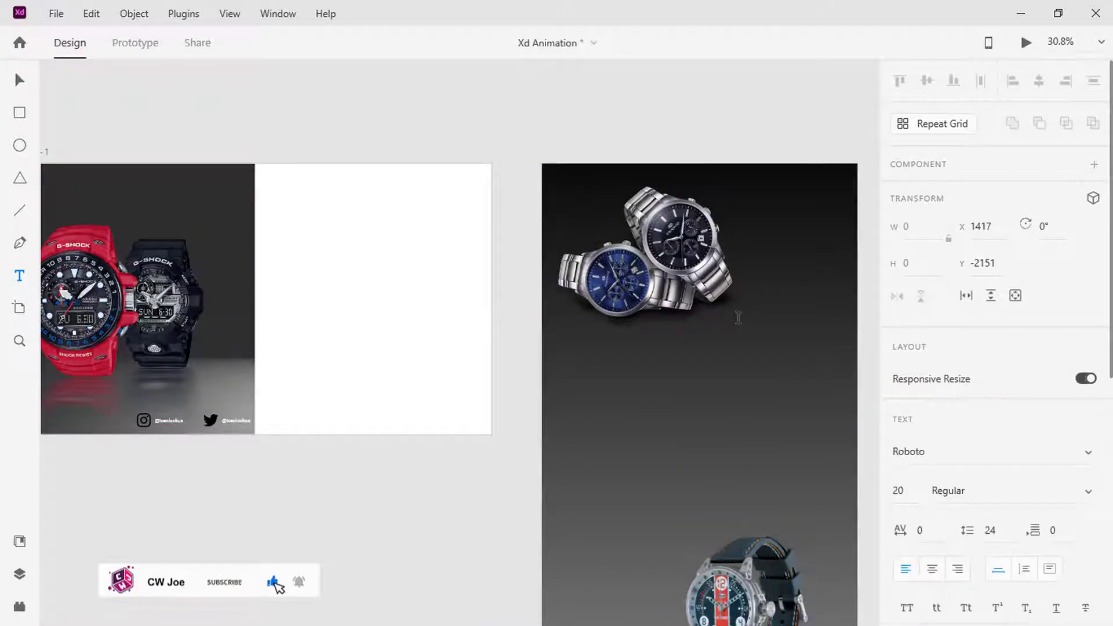
{"action": "type", "text": "STYLO"}
{"action": "key", "text": "ctrl+a"}
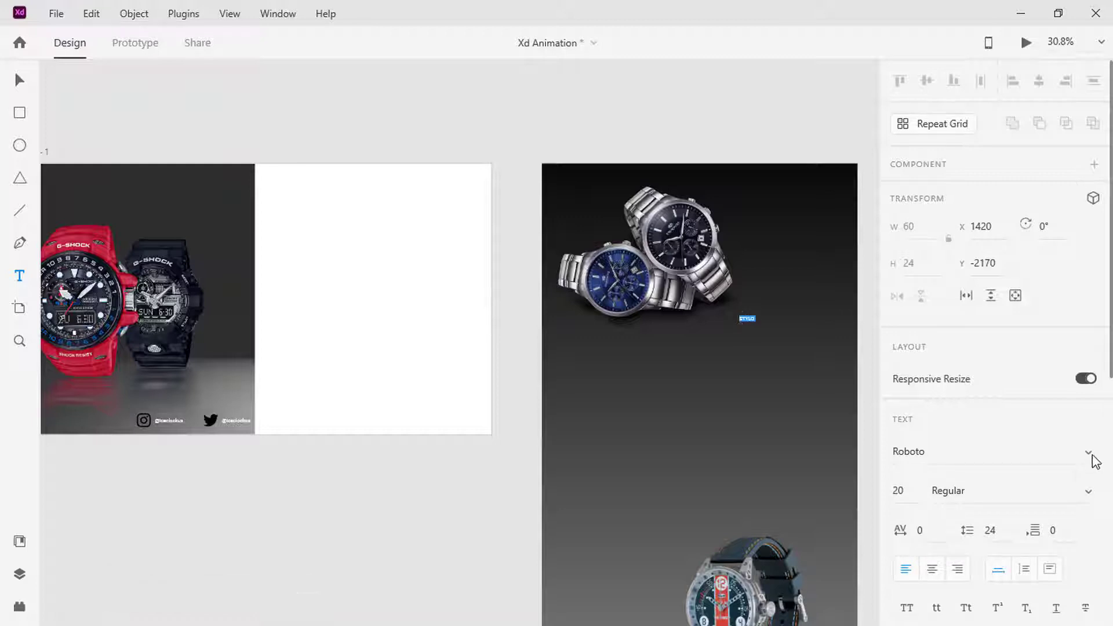
- Format the STYLO heading in Bulletto Killa at size 50 and shift it left to about X 1385
{"action": "left_click", "coordinate": [1088, 452]}
{"action": "scroll", "coordinate": [994, 371], "scroll_direction": "up", "scroll_amount": 10}
{"action": "left_click", "coordinate": [939, 313]}
{"action": "left_click", "coordinate": [906, 491]}
{"action": "type", "text": "50"}
{"action": "key", "text": "Return"}
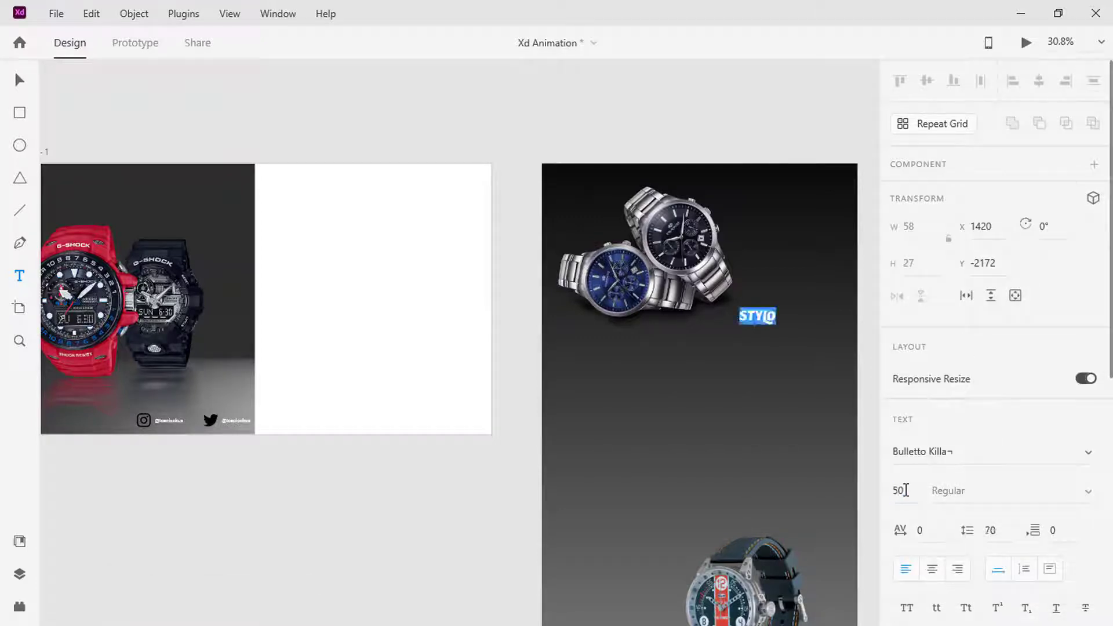
{"action": "left_click", "coordinate": [761, 341]}
{"action": "key", "text": "v"}
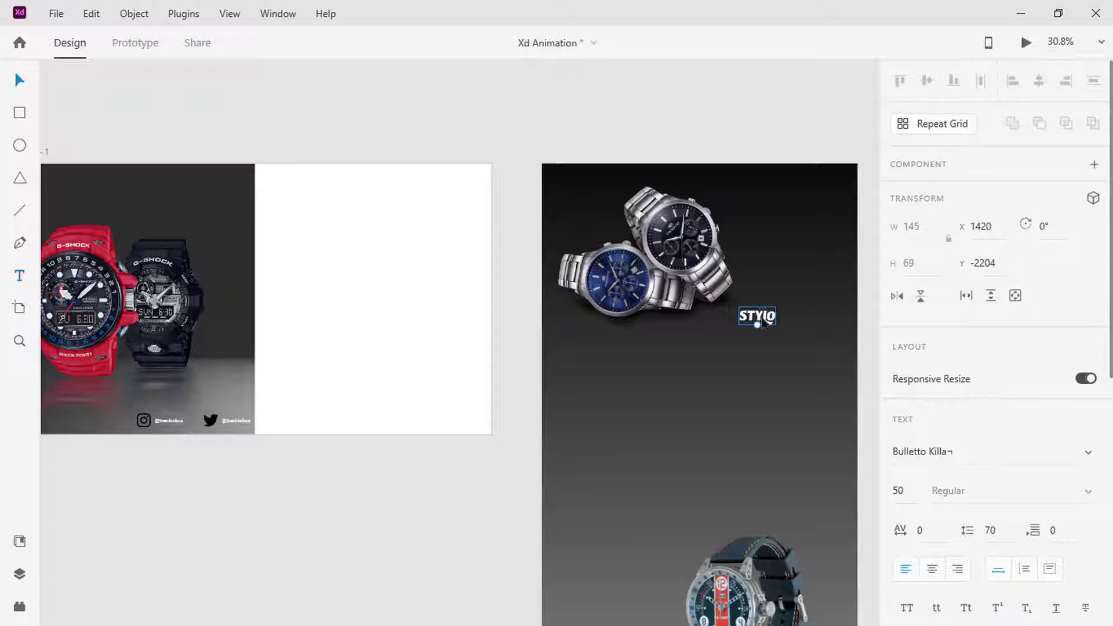
{"action": "left_click_drag", "start_coordinate": [764, 317], "coordinate": [755, 319]}
- Add a Lorem ipsum paragraph below the STYLO heading
{"action": "key", "text": "t"}
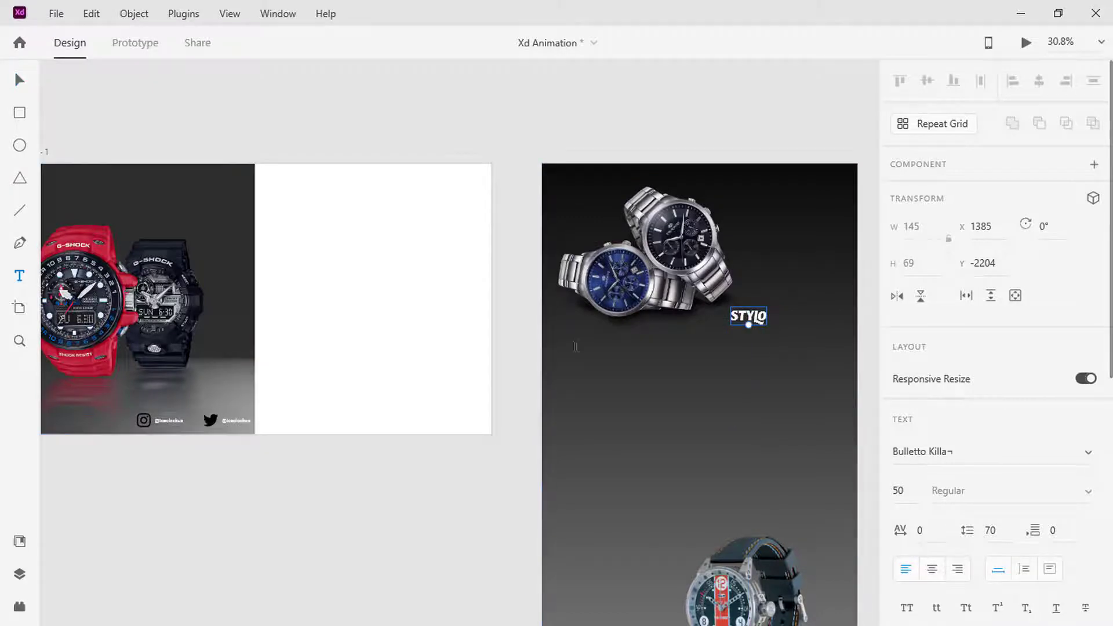
{"action": "left_click", "coordinate": [696, 369]}
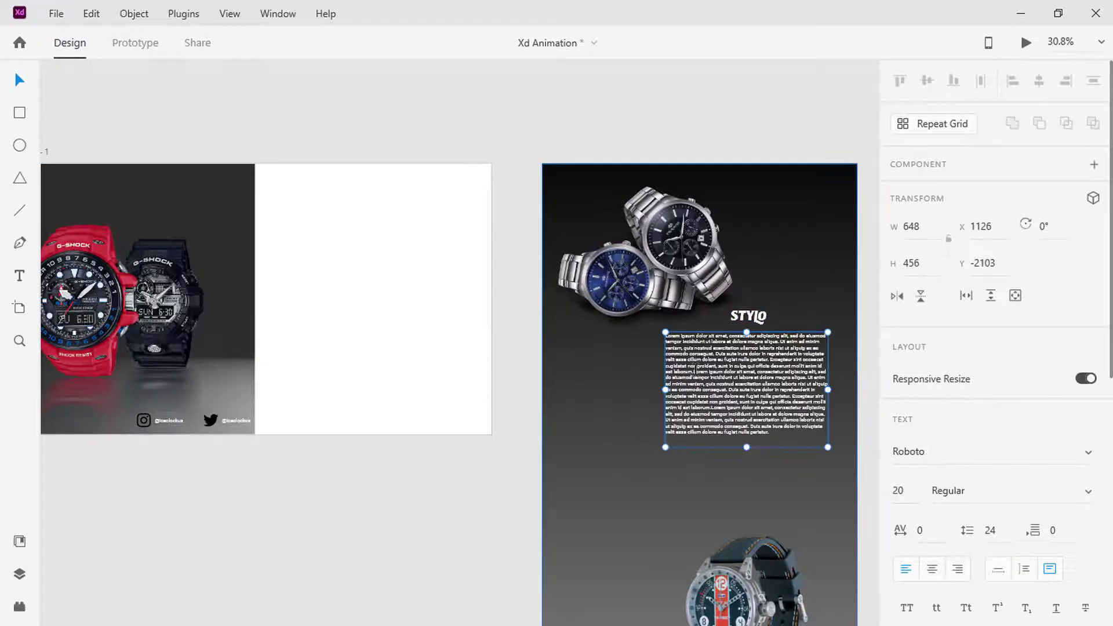
- Group the silver watches, STYLO heading and paragraph, and move the group down to Y -2777, flush with the panel's upper edge
{"action": "left_click", "coordinate": [761, 317], "text": "shift"}
{"action": "left_click", "coordinate": [669, 255], "text": "shift"}
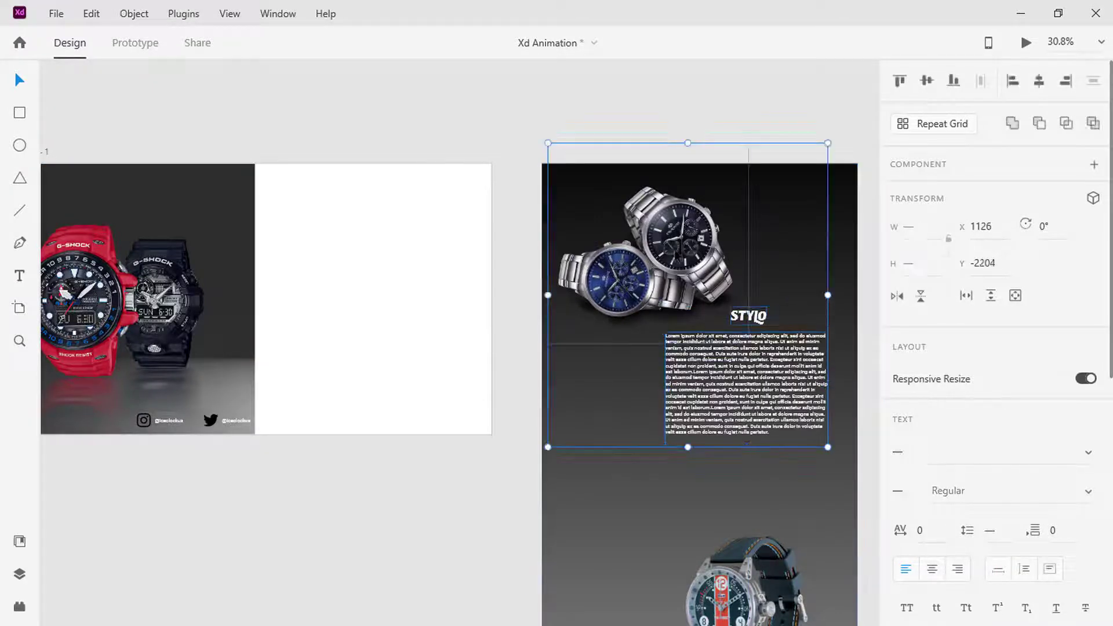
{"action": "right_click", "coordinate": [668, 255]}
{"action": "left_click", "coordinate": [730, 233]}
{"action": "left_click_drag", "start_coordinate": [730, 233], "coordinate": [732, 254]}
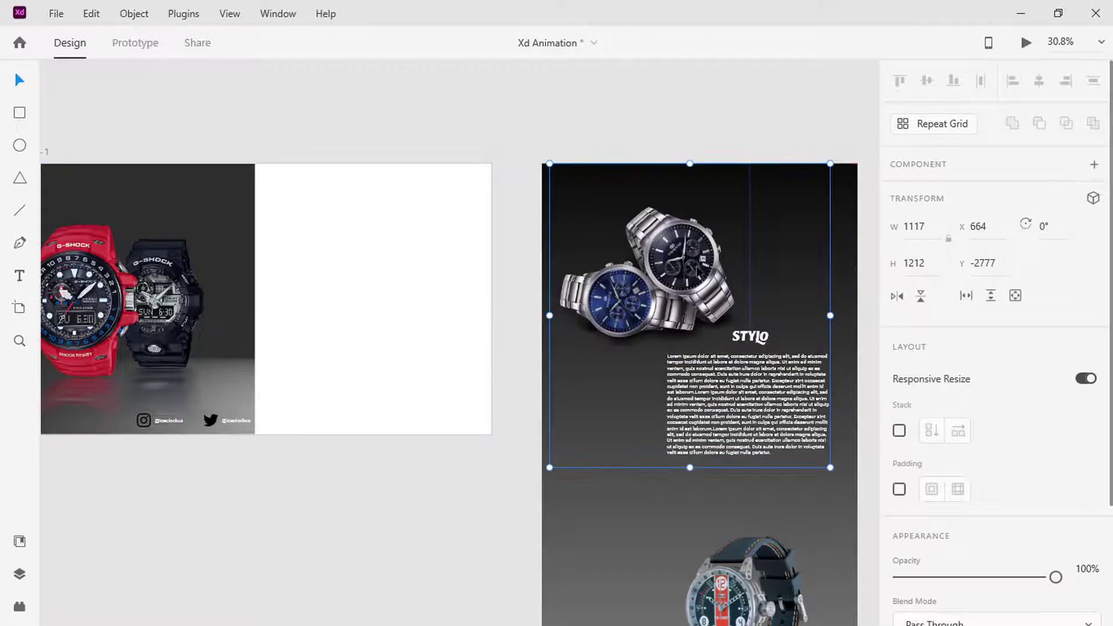
- Copy the Lorem ipsum paragraph, paste it outside the group and place the copy in the gradient panel's lower left area
{"action": "double_click", "coordinate": [740, 398]}
{"action": "right_click", "coordinate": [741, 398]}
{"action": "left_click", "coordinate": [781, 40]}
{"action": "scroll", "coordinate": [616, 456], "scroll_direction": "down", "scroll_amount": 3}
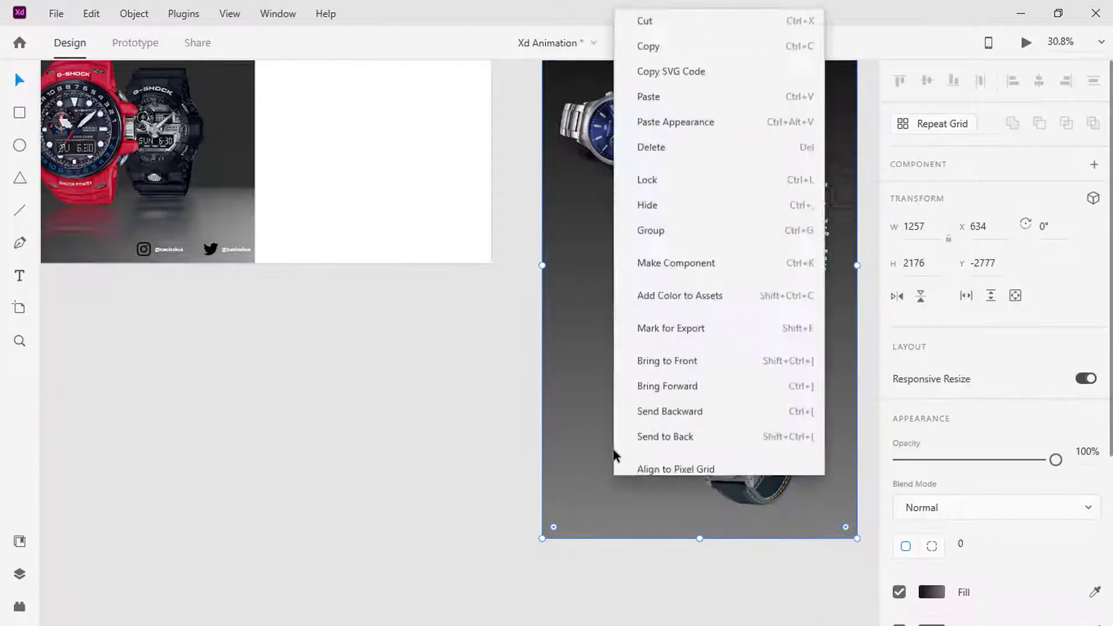
{"action": "left_click", "coordinate": [648, 90]}
{"action": "left_click_drag", "start_coordinate": [723, 261], "coordinate": [606, 492]}
- Raise the leather-strap watch towards the panel's right edge and move the lower paragraph to about X 706, Y -877
{"action": "left_click_drag", "start_coordinate": [733, 436], "coordinate": [768, 399]}
{"action": "left_click", "coordinate": [733, 525]}
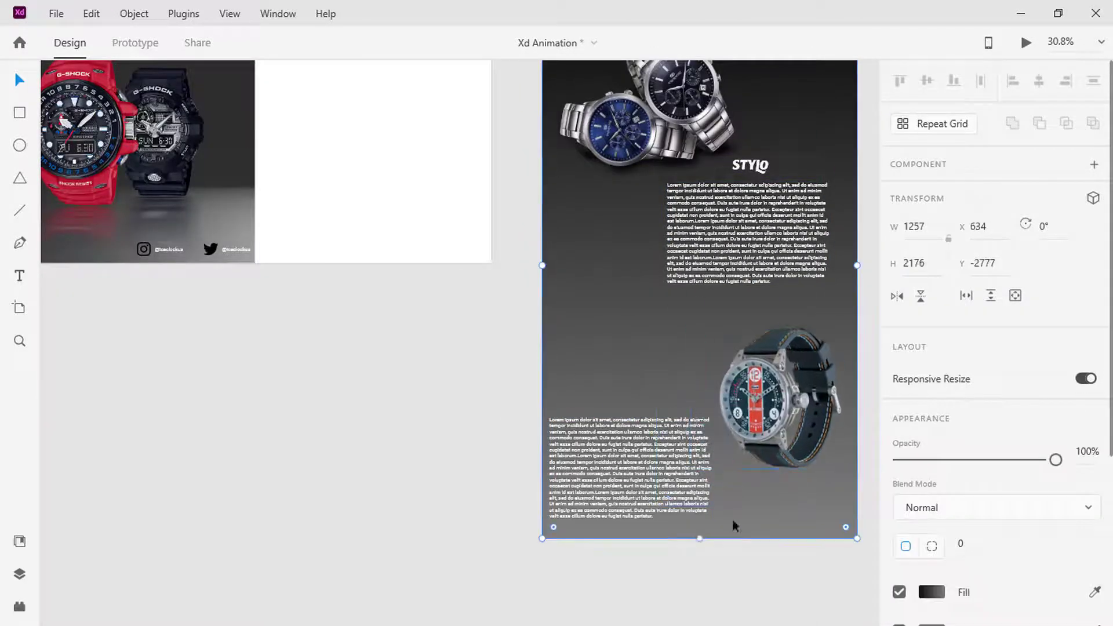
{"action": "scroll", "coordinate": [736, 526], "scroll_direction": "down", "scroll_amount": 2}
{"action": "left_click_drag", "start_coordinate": [647, 402], "coordinate": [660, 457]}
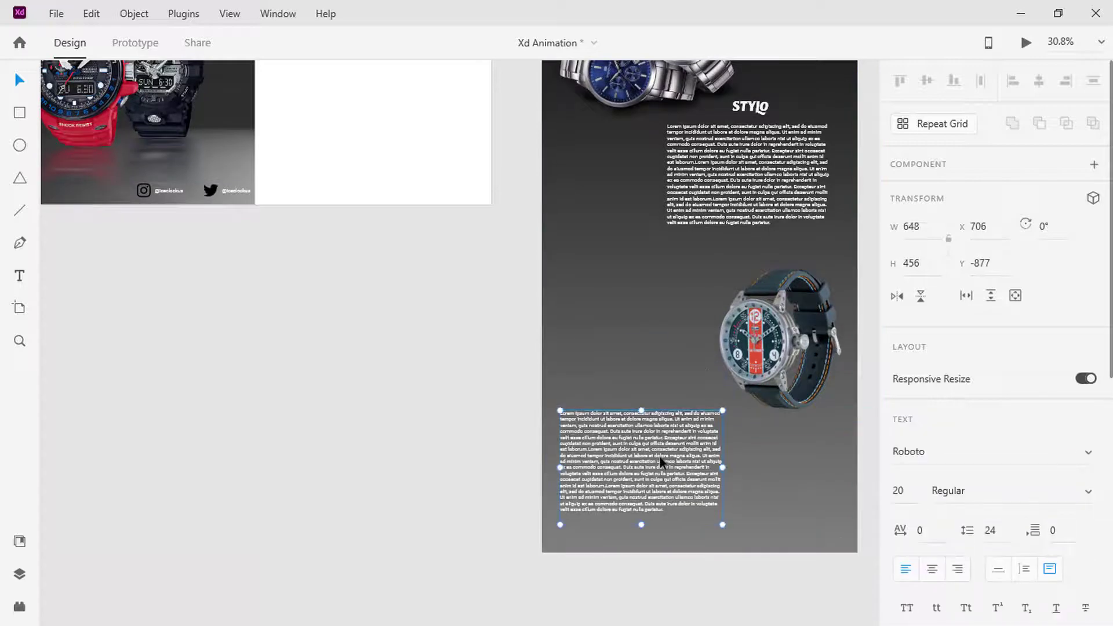
- Duplicate the STYLO heading above the lower paragraph and change the copy's text to "FUNTIONATO"
{"action": "left_click", "coordinate": [751, 105]}
{"action": "left_click_drag", "start_coordinate": [750, 105], "coordinate": [667, 397]}
{"action": "double_click", "coordinate": [660, 387]}
{"action": "type", "text": "FUNTIONATO"}
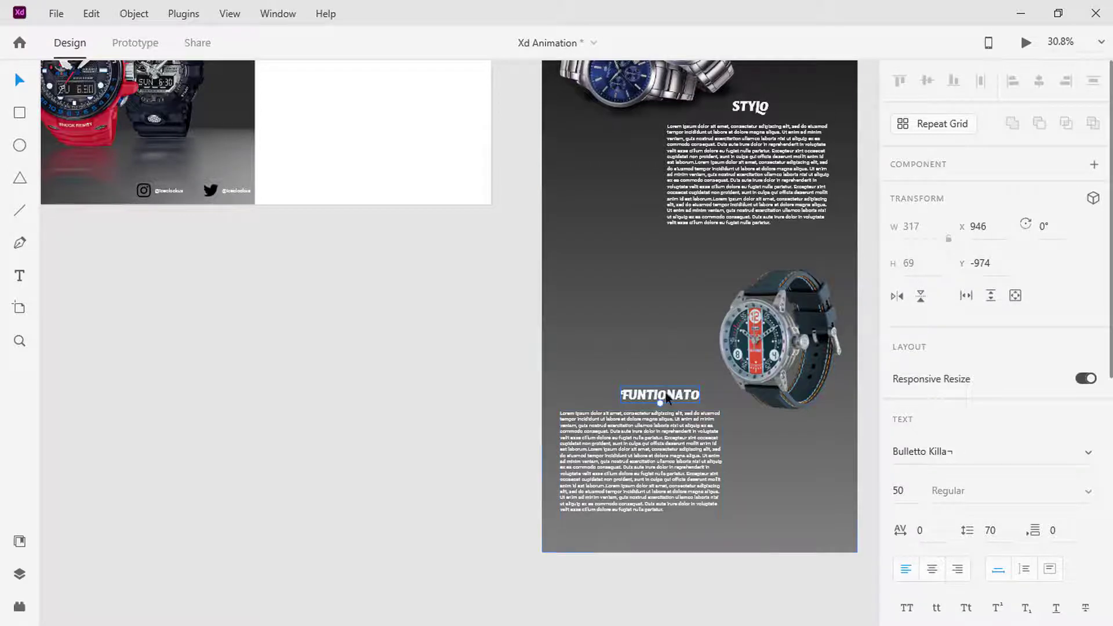
- Group the FUNTIONATO heading, its paragraph and the leather-strap watch
{"action": "left_click", "coordinate": [659, 420], "text": "shift"}
{"action": "left_click", "coordinate": [741, 349], "text": "shift"}
{"action": "right_click", "coordinate": [766, 352]}
{"action": "left_click", "coordinate": [815, 227]}
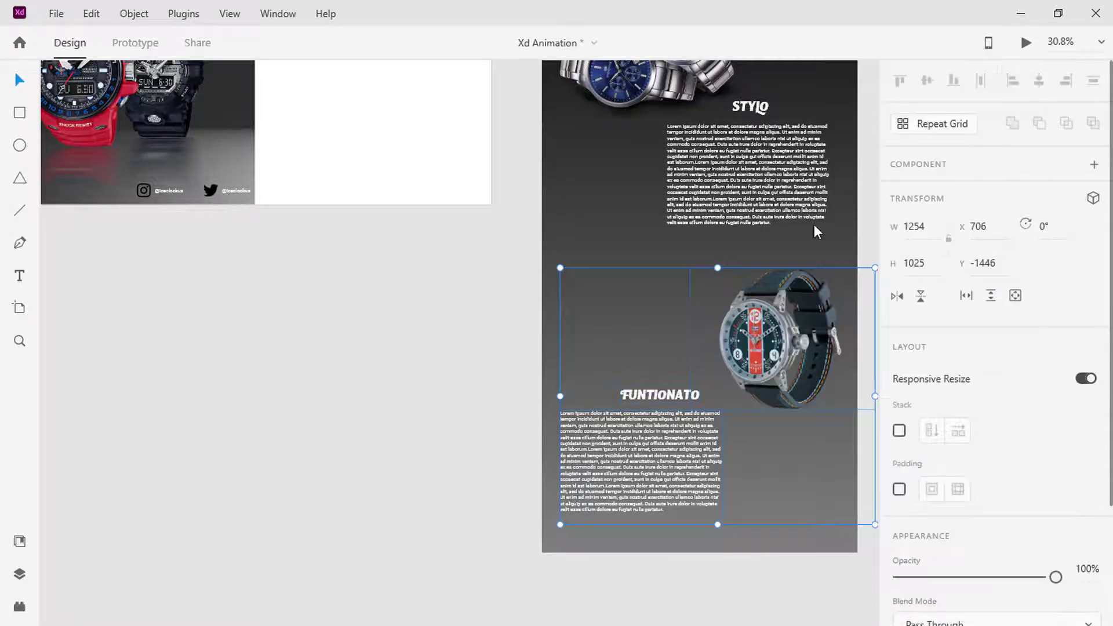
- Rotate the leather-strap watch inside its group to 35°
{"action": "double_click", "coordinate": [775, 319]}
{"action": "left_click", "coordinate": [1047, 226]}
{"action": "type", "text": "35"}
{"action": "key", "text": "Return"}
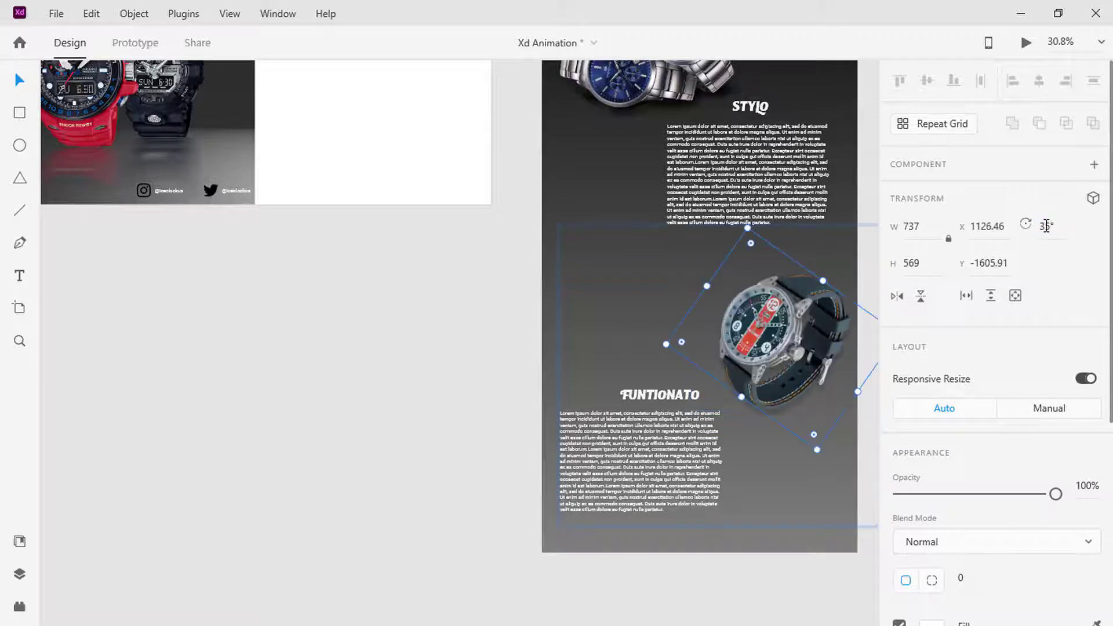
{"action": "left_click", "coordinate": [511, 413]}
- Combine the gradient panel and both watch groups into a 1104 × 2016 group and place it on Home – 1 at X 915, Y 0
{"action": "scroll", "coordinate": [518, 419], "scroll_direction": "down", "scroll_amount": 3}
{"action": "left_click_drag", "start_coordinate": [518, 419], "coordinate": [550, 152]}
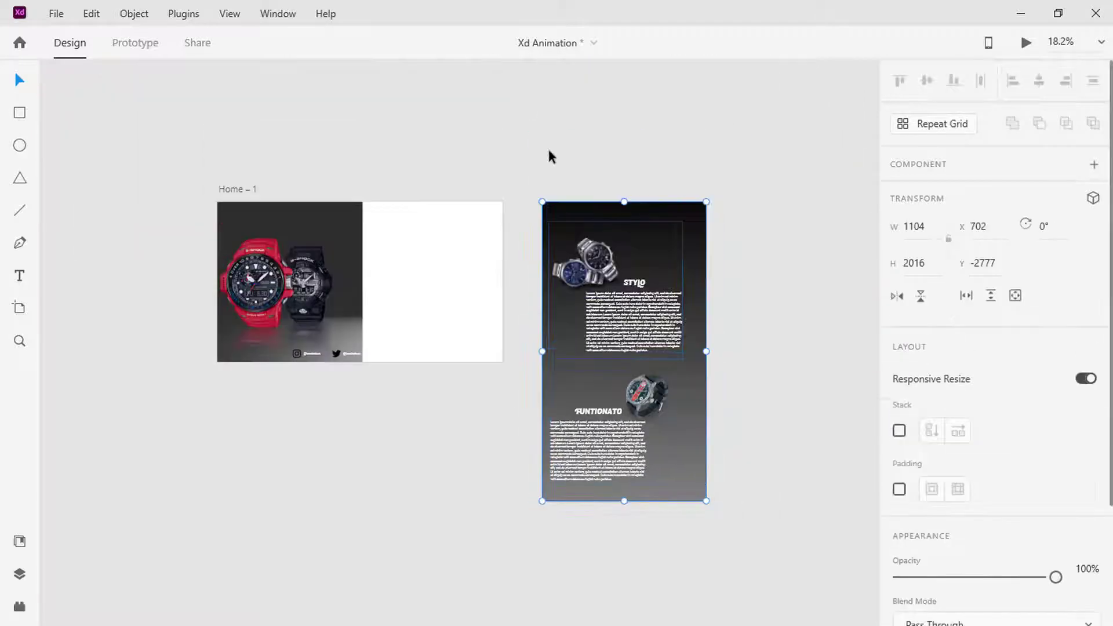
{"action": "left_click_drag", "start_coordinate": [531, 190], "coordinate": [720, 169]}
{"action": "left_click_drag", "start_coordinate": [636, 335], "coordinate": [445, 331]}
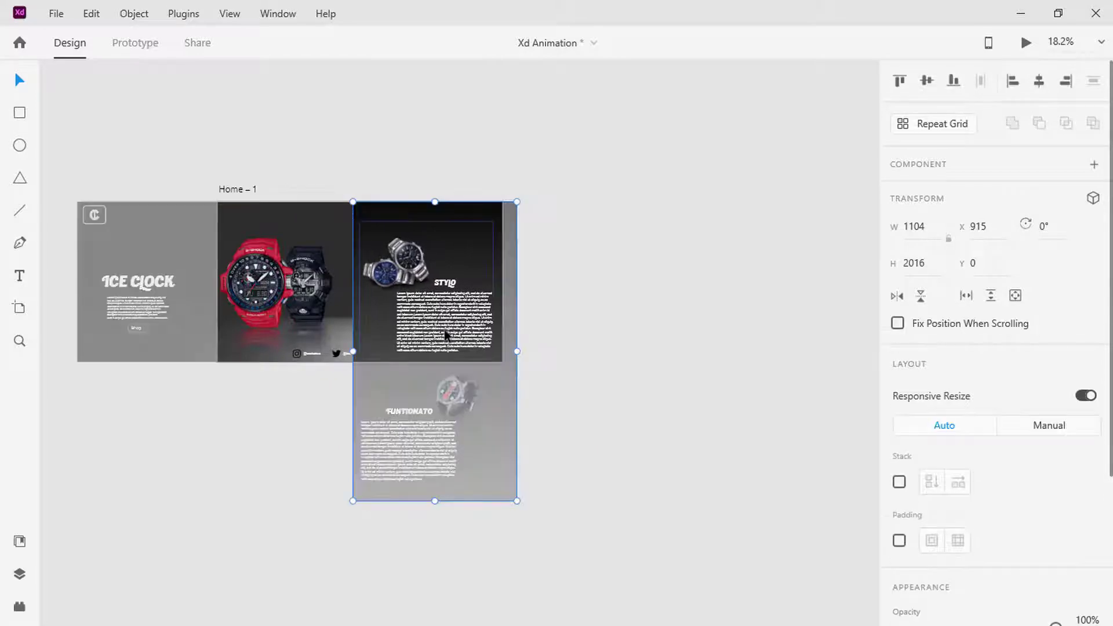
- Move the Instagram and Twitter links on Home – 1 left to about X 414, Y 994, clear of the gradient panel
{"action": "scroll", "coordinate": [417, 328], "scroll_direction": "up", "scroll_amount": 5}
{"action": "scroll", "coordinate": [418, 328], "scroll_direction": "up", "scroll_amount": 3}
{"action": "scroll", "coordinate": [418, 328], "scroll_direction": "left", "scroll_amount": 4}
{"action": "left_click", "coordinate": [418, 328]}
{"action": "left_click_drag", "start_coordinate": [323, 552], "coordinate": [283, 553]}
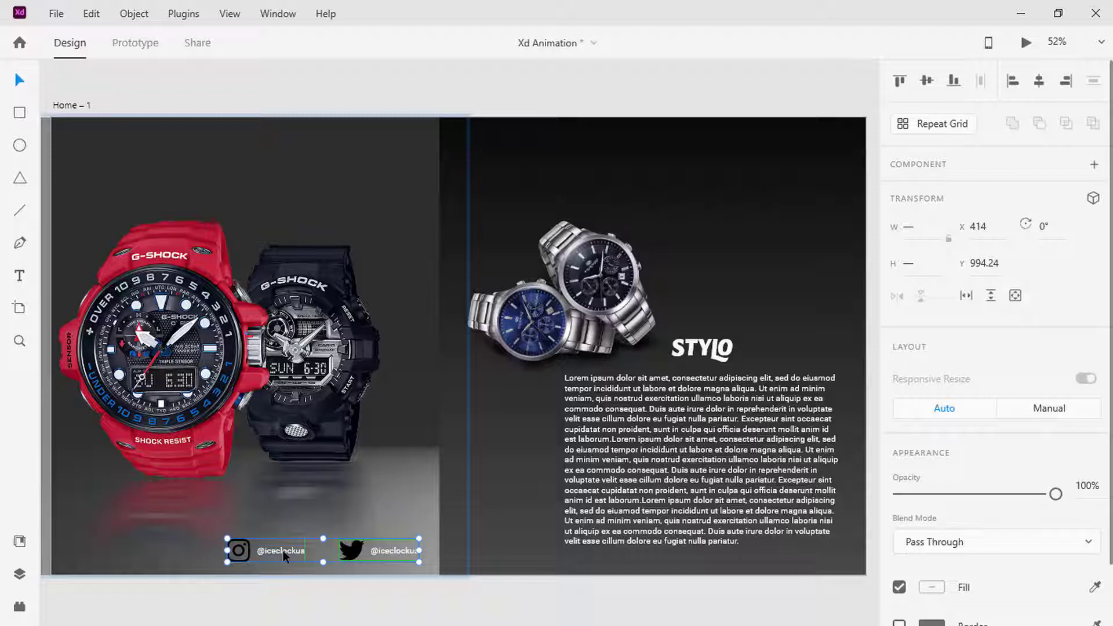
{"action": "left_click", "coordinate": [522, 525]}
- Select the Shop button component on the Home artboard and switch it to its Hover State
{"action": "scroll", "coordinate": [522, 520], "scroll_direction": "down", "scroll_amount": 3}
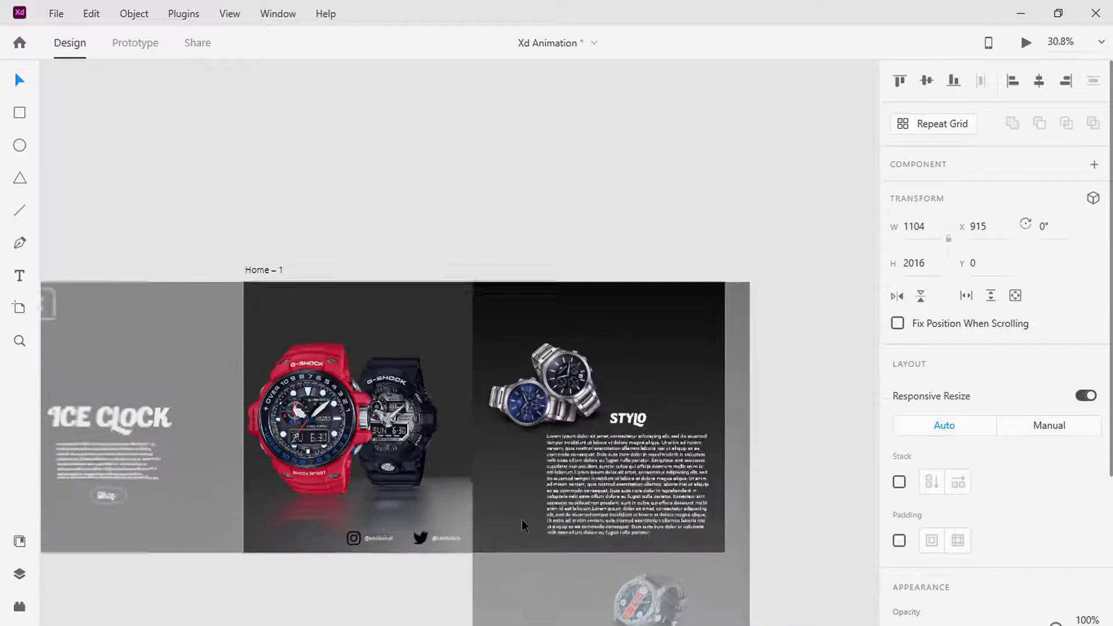
{"action": "scroll", "coordinate": [522, 519], "scroll_direction": "down", "scroll_amount": 4}
{"action": "scroll", "coordinate": [363, 562], "scroll_direction": "down", "scroll_amount": 2}
{"action": "scroll", "coordinate": [363, 561], "scroll_direction": "left", "scroll_amount": 4}
{"action": "left_click", "coordinate": [314, 408]}
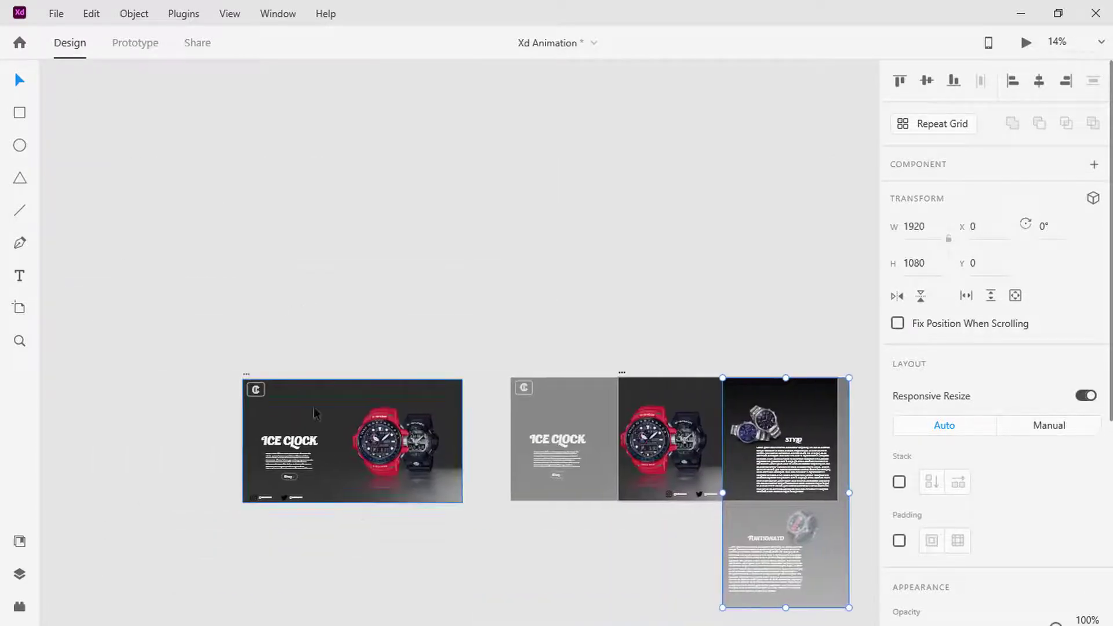
{"action": "scroll", "coordinate": [314, 414], "scroll_direction": "up", "scroll_amount": 4}
{"action": "scroll", "coordinate": [249, 422], "scroll_direction": "down", "scroll_amount": 2}
{"action": "left_click", "coordinate": [248, 421]}
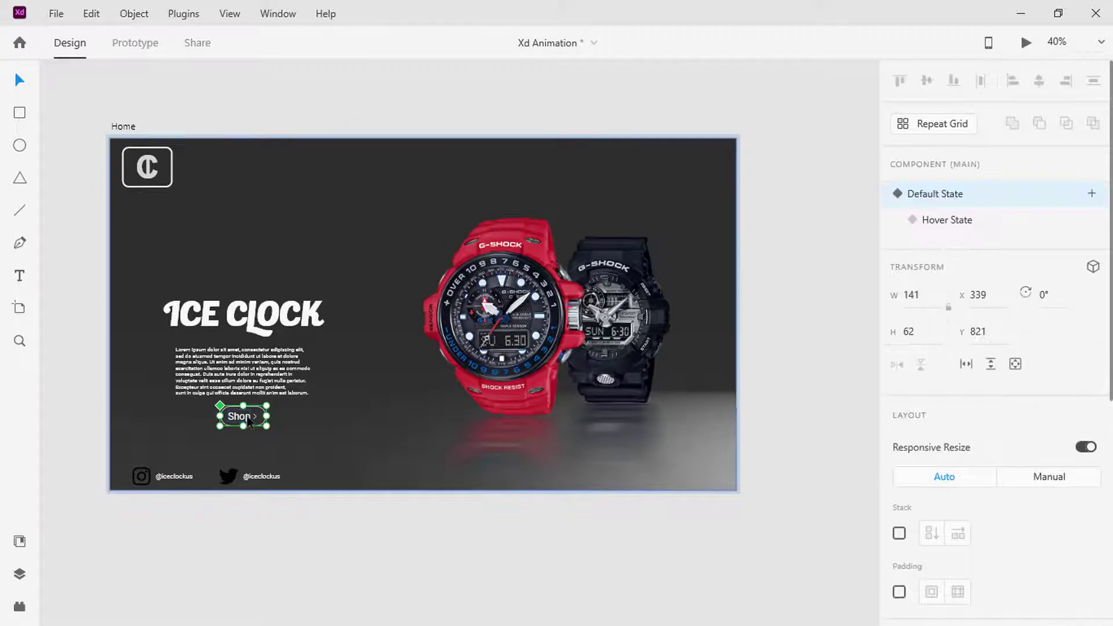
{"action": "left_click", "coordinate": [974, 220]}
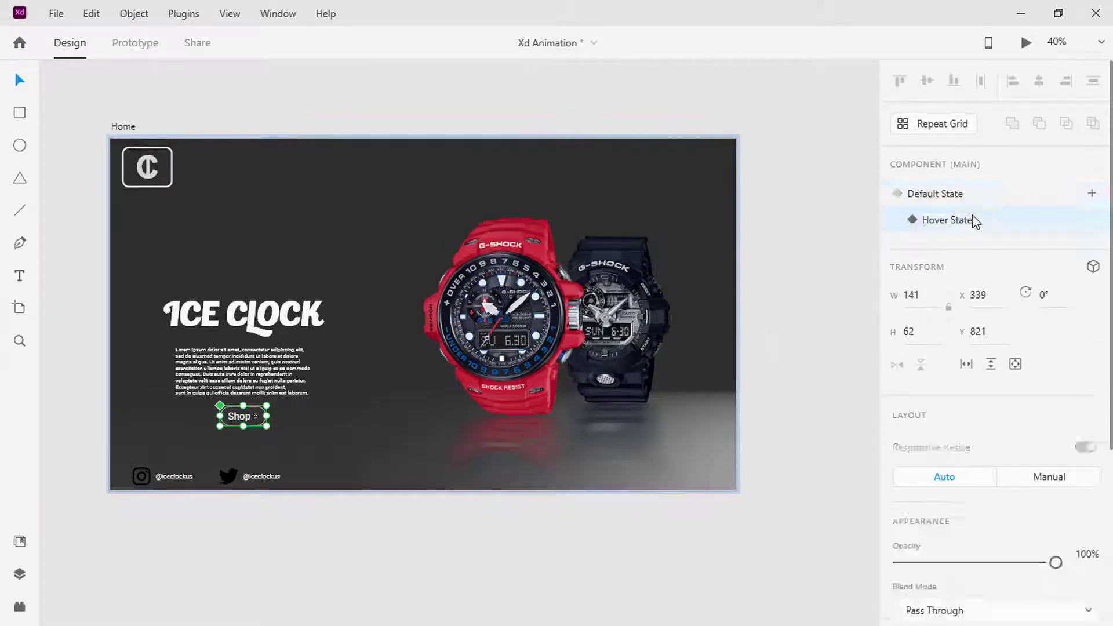
- Link the Shop button's Hover State on the Home artboard to Home – 1 in the prototype
{"action": "left_click", "coordinate": [142, 46]}
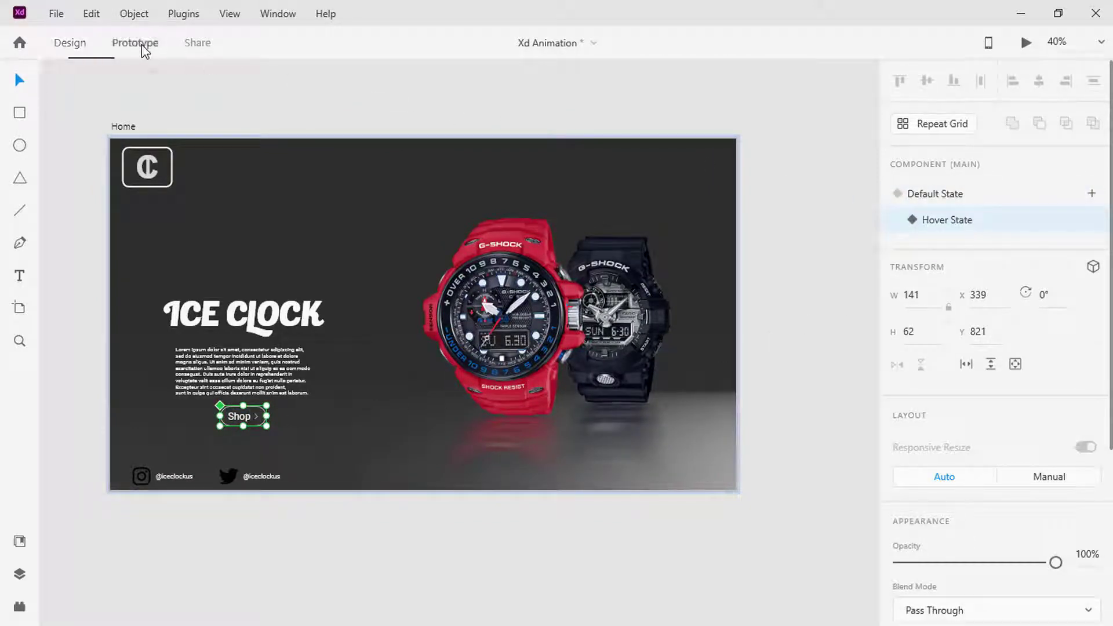
{"action": "scroll", "coordinate": [446, 223], "scroll_direction": "down", "scroll_amount": 1}
{"action": "scroll", "coordinate": [447, 222], "scroll_direction": "down", "scroll_amount": 3}
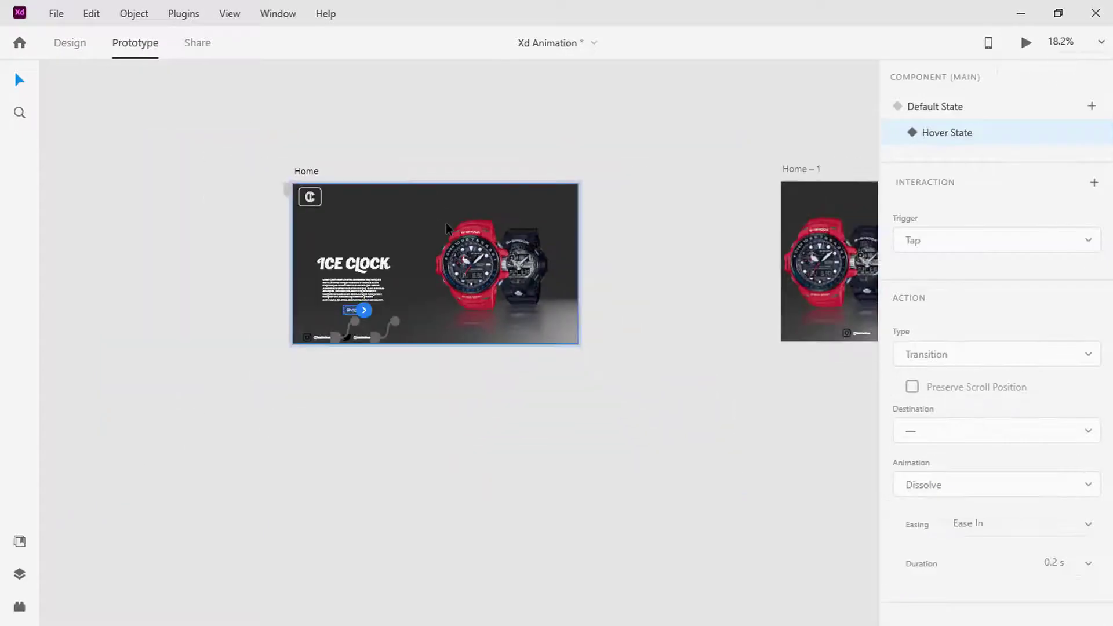
{"action": "scroll", "coordinate": [447, 223], "scroll_direction": "up", "scroll_amount": 1}
{"action": "scroll", "coordinate": [448, 225], "scroll_direction": "right", "scroll_amount": 3}
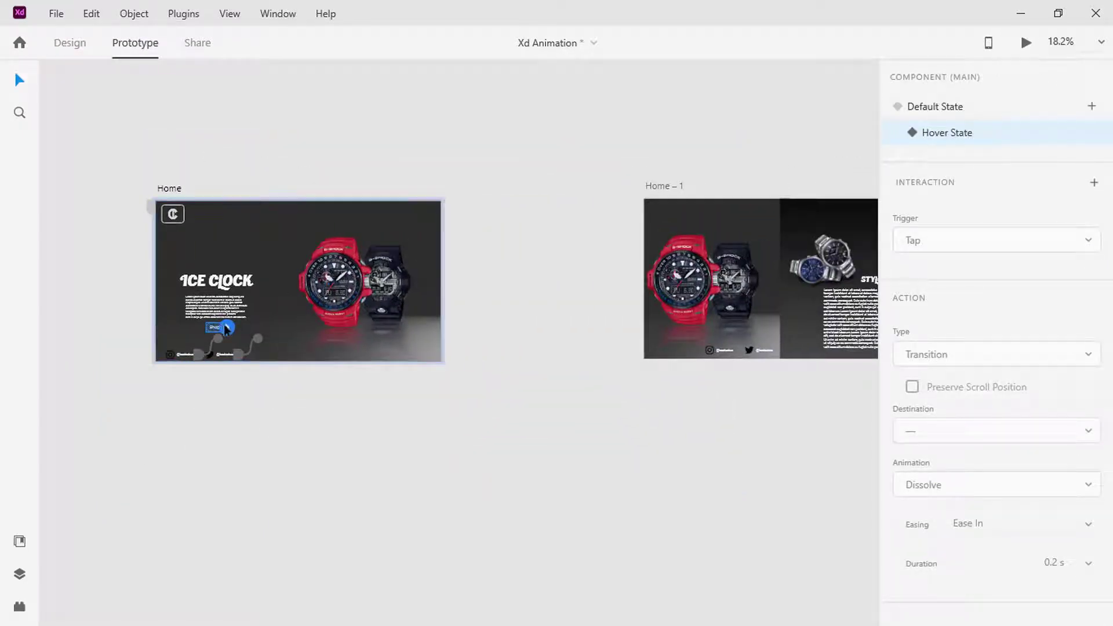
{"action": "left_click_drag", "start_coordinate": [226, 330], "coordinate": [713, 278]}
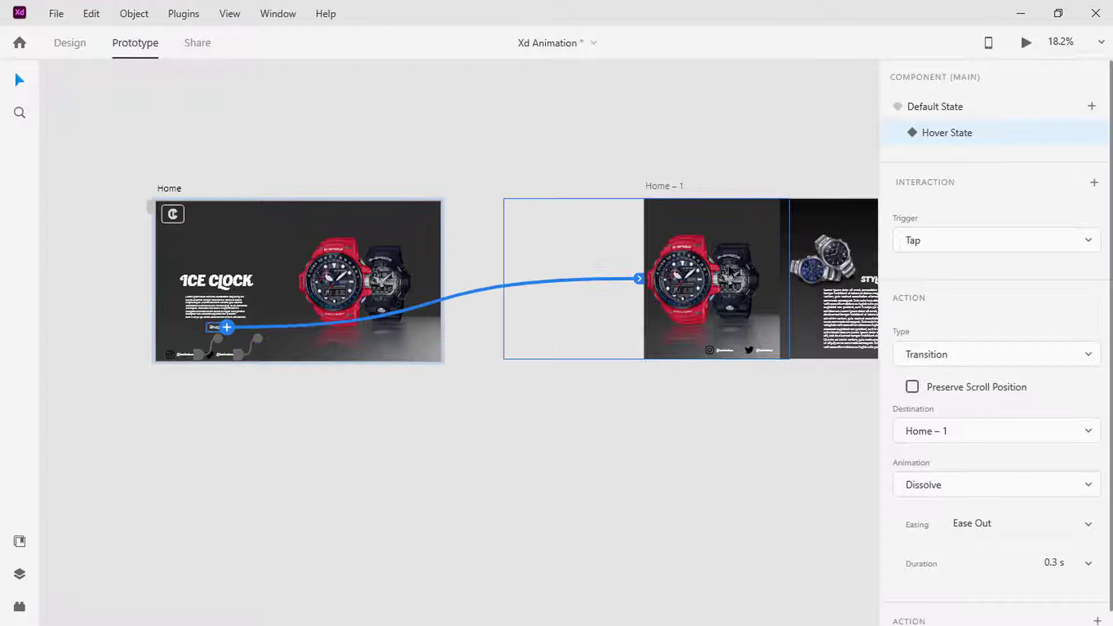
- Set the Shop button's tap interaction to Auto-Animate with a 1 s duration
{"action": "left_click", "coordinate": [996, 362]}
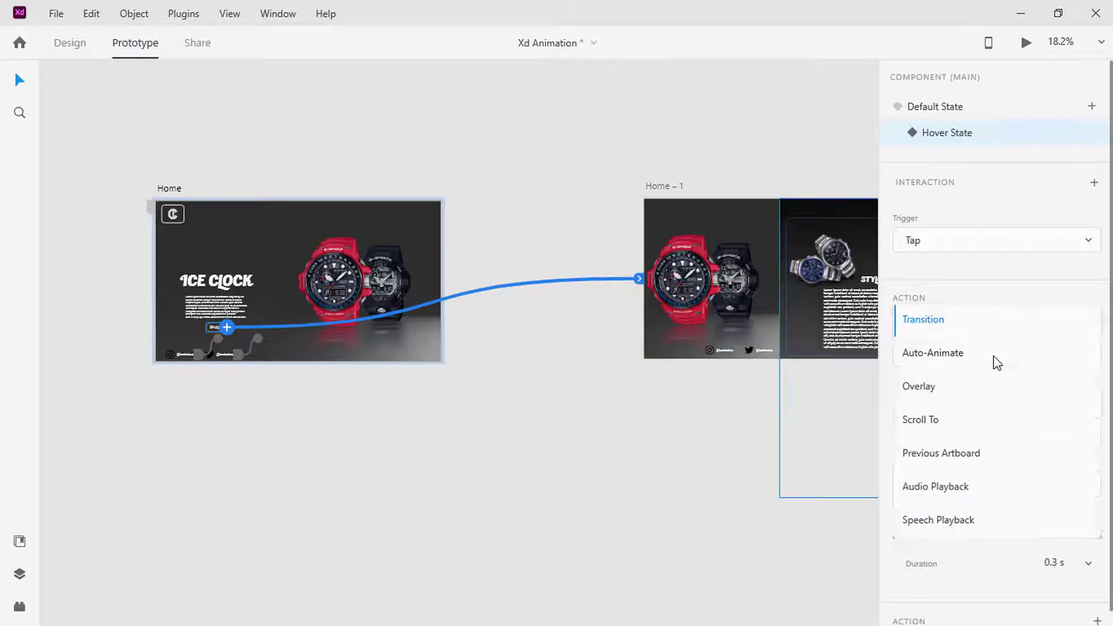
{"action": "left_click", "coordinate": [936, 365]}
{"action": "left_click", "coordinate": [1057, 490]}
{"action": "type", "text": "1"}
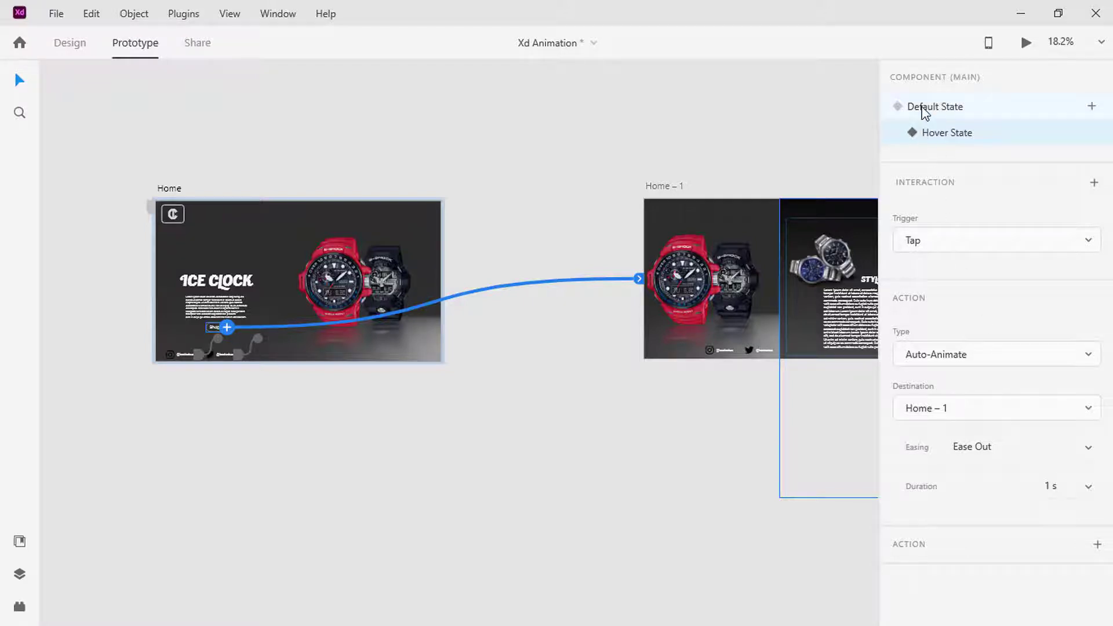
- Return the Shop button to its Default State and preview its transition from Home to Home – 1
{"action": "left_click", "coordinate": [925, 108]}
{"action": "left_click", "coordinate": [1025, 42]}
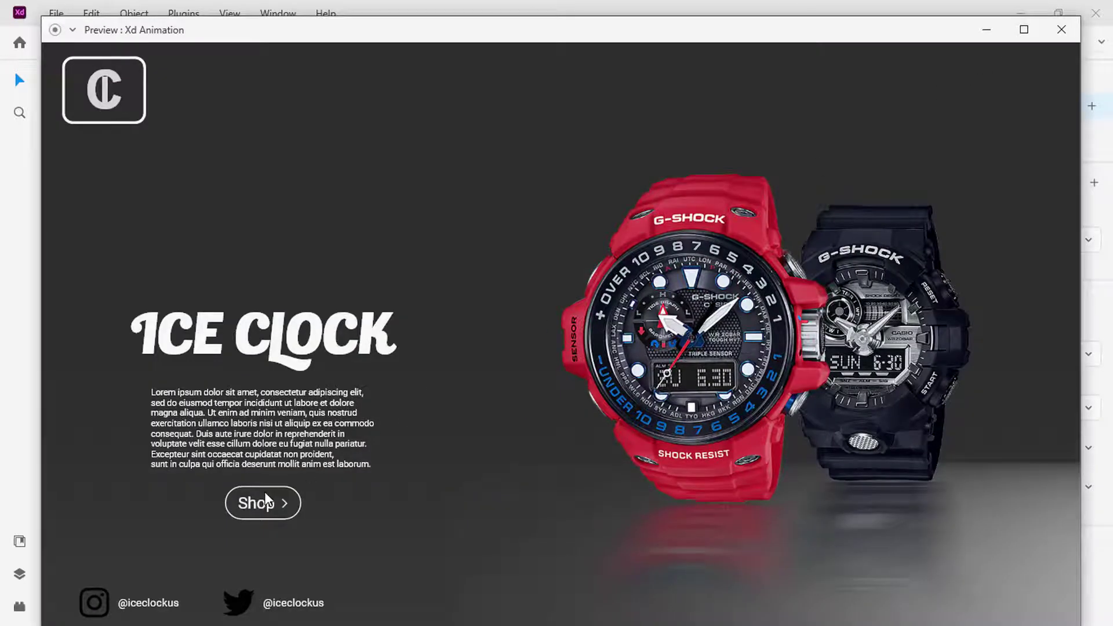
{"action": "left_click", "coordinate": [266, 502]}
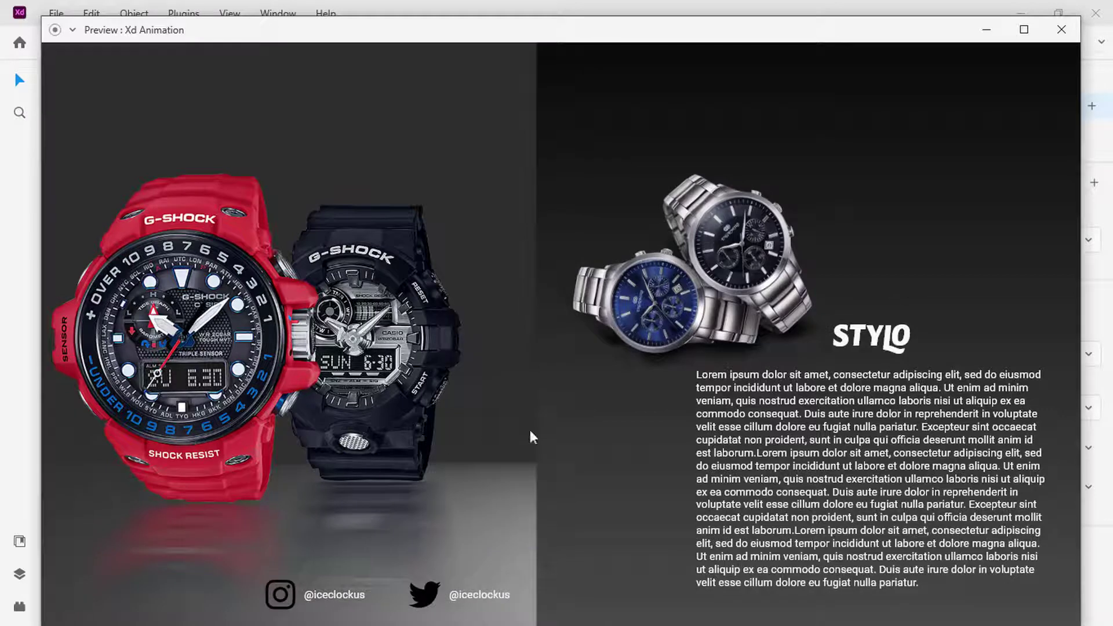
{"action": "left_click", "coordinate": [984, 31]}
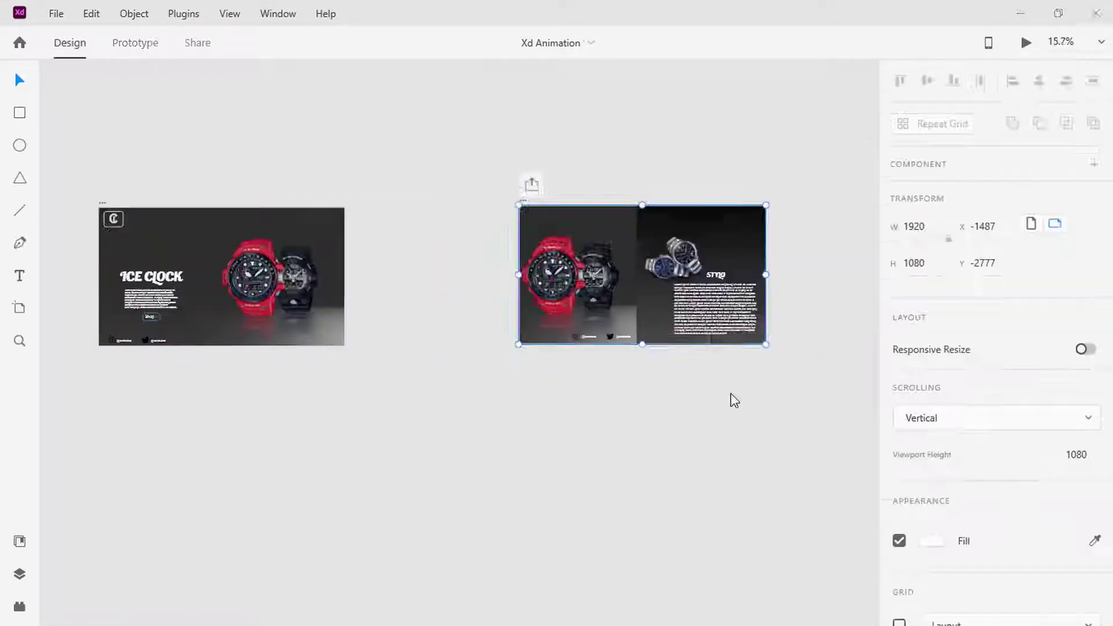
- Draw a circle above the Stylo watches on Home – 1 and size it to 60 × 60
{"action": "scroll", "coordinate": [731, 398], "scroll_direction": "up", "scroll_amount": 3}
{"action": "scroll", "coordinate": [658, 551], "scroll_direction": "up", "scroll_amount": 4}
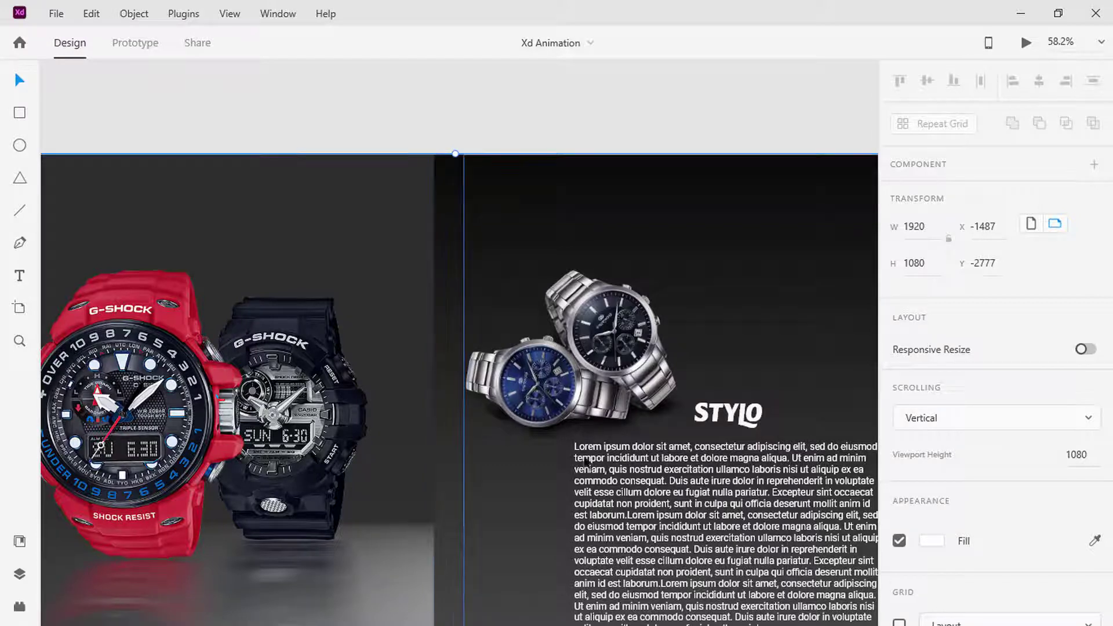
{"action": "left_click", "coordinate": [20, 145]}
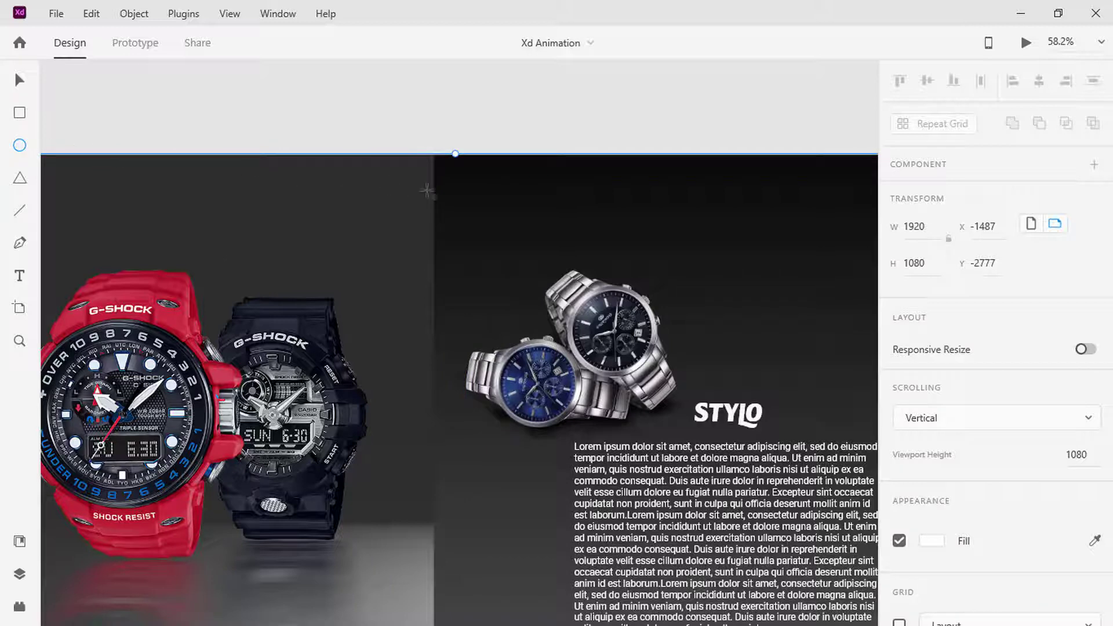
{"action": "left_click_drag", "start_coordinate": [495, 194], "coordinate": [526, 231]}
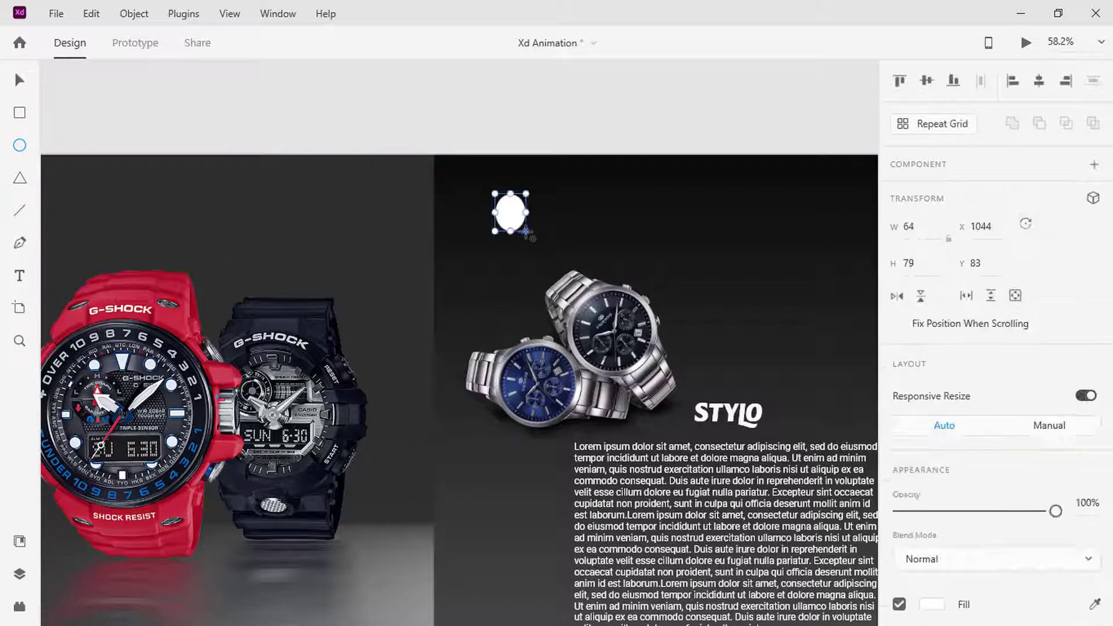
{"action": "left_click", "coordinate": [929, 225]}
{"action": "type", "text": "6"}
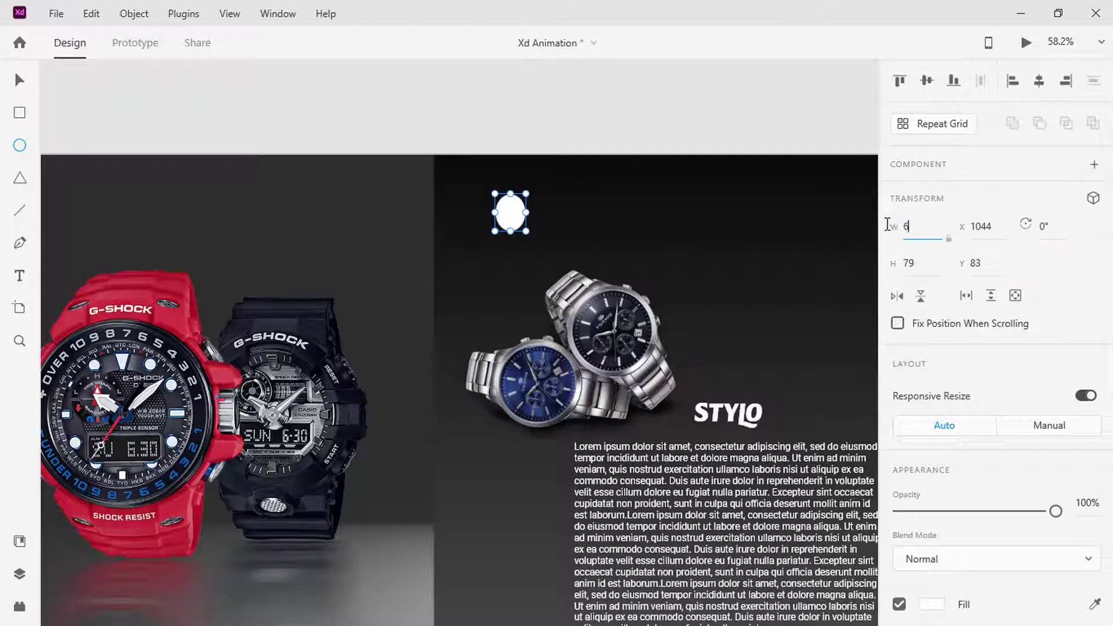
{"action": "left_click", "coordinate": [922, 263]}
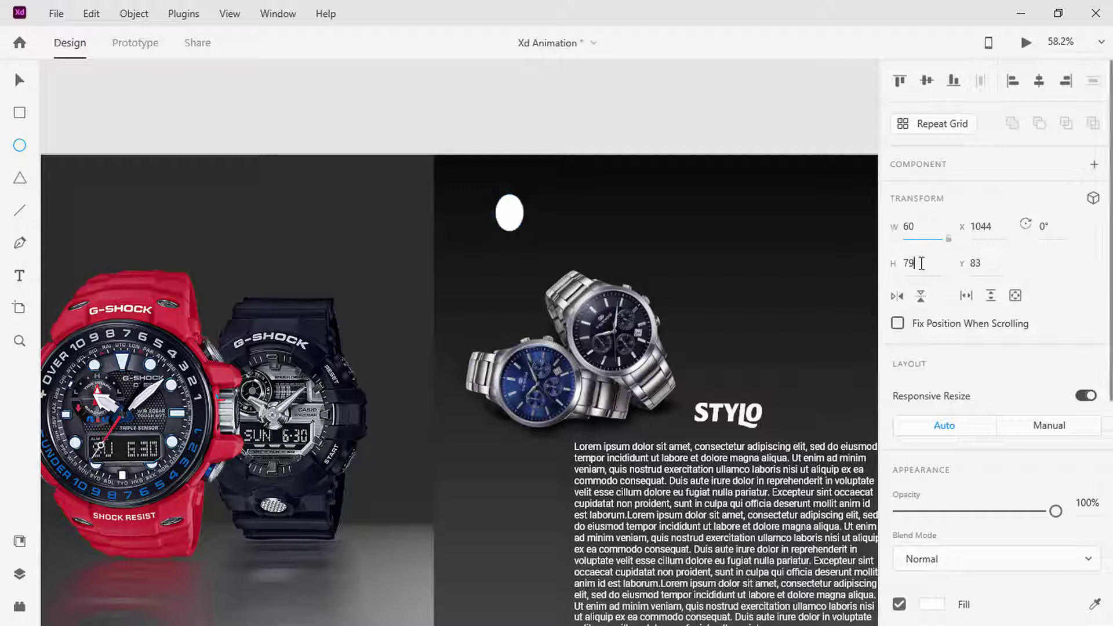
{"action": "type", "text": "60"}
{"action": "key", "text": "Return"}
- Remove the circle's fill and set its border size to 5 with a dash of 30
{"action": "scroll", "coordinate": [922, 269], "scroll_direction": "down", "scroll_amount": 5}
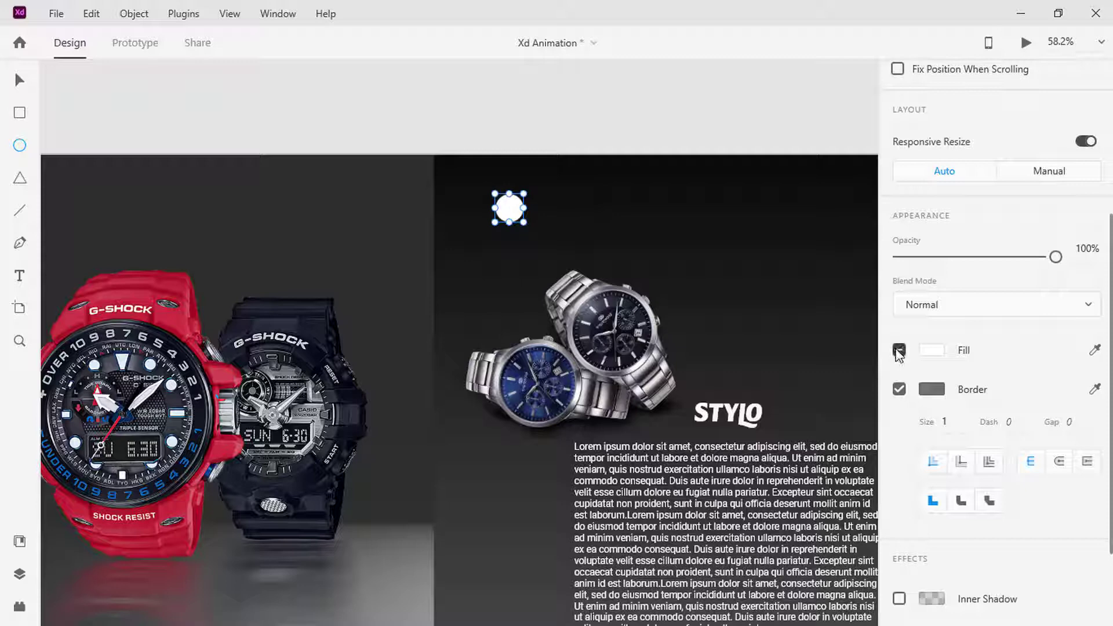
{"action": "left_click", "coordinate": [900, 352]}
{"action": "left_click", "coordinate": [954, 425]}
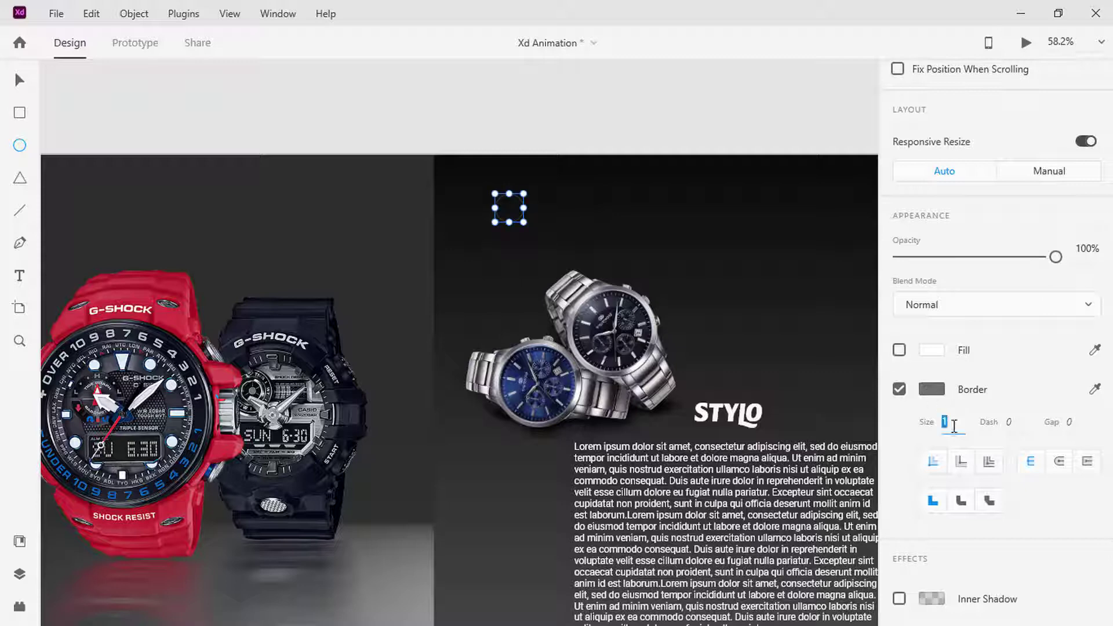
{"action": "type", "text": "5"}
{"action": "left_click", "coordinate": [1010, 422]}
{"action": "type", "text": "30"}
{"action": "key", "text": "Return"}
- Change the circle's border color to cyan #15E8E8
{"action": "left_click", "coordinate": [924, 392]}
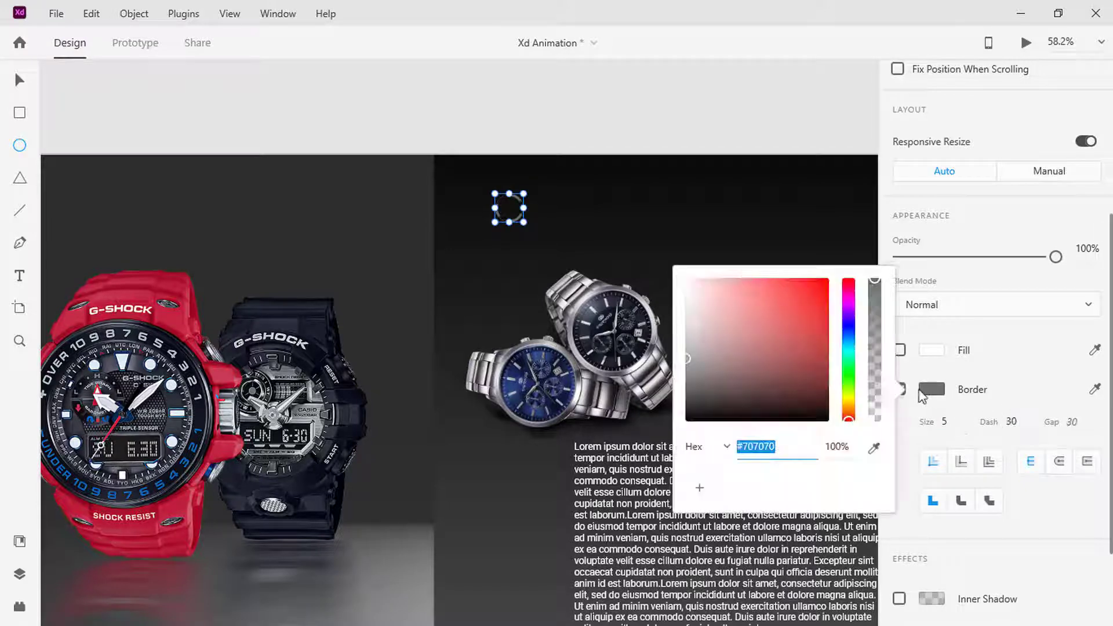
{"action": "left_click", "coordinate": [849, 350]}
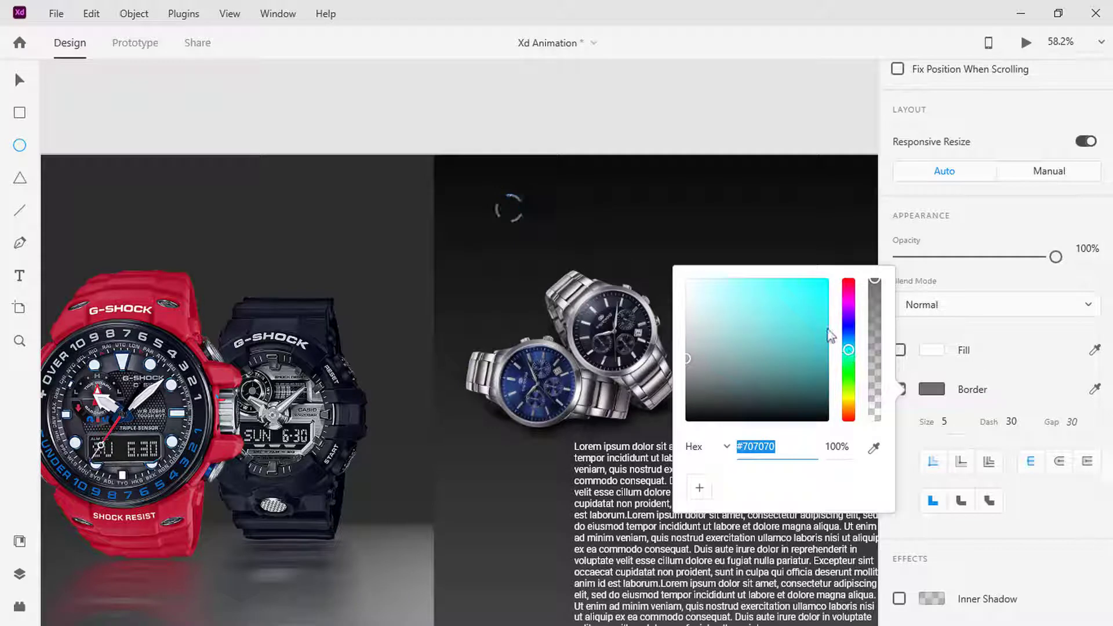
{"action": "left_click", "coordinate": [810, 297]}
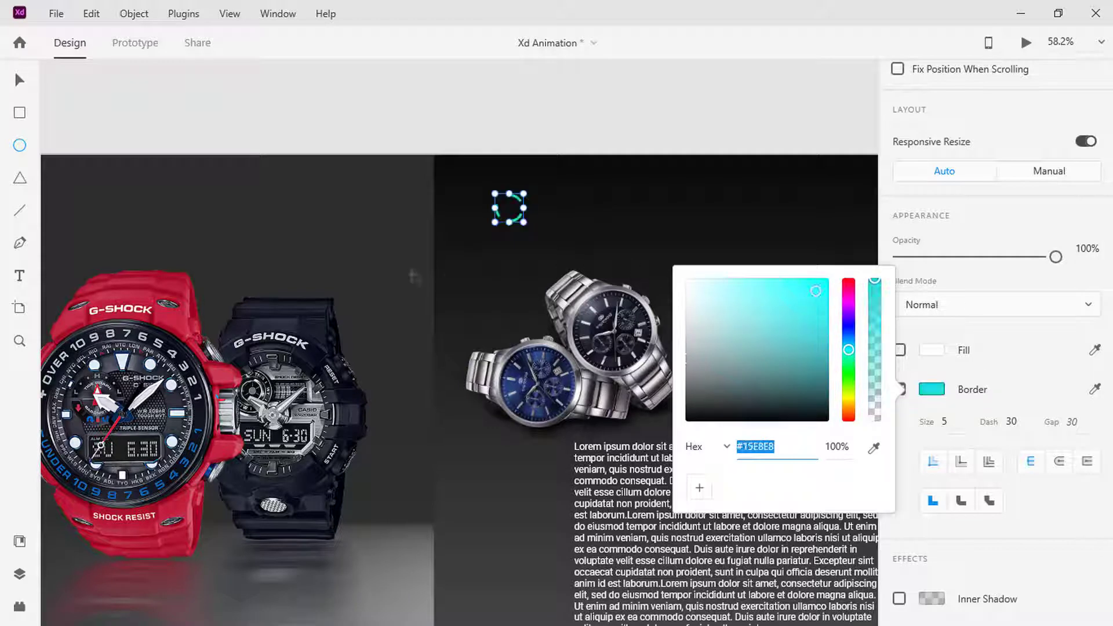
- Add a white letter T inside the circle and align the two to each other's center
{"action": "left_click", "coordinate": [21, 274]}
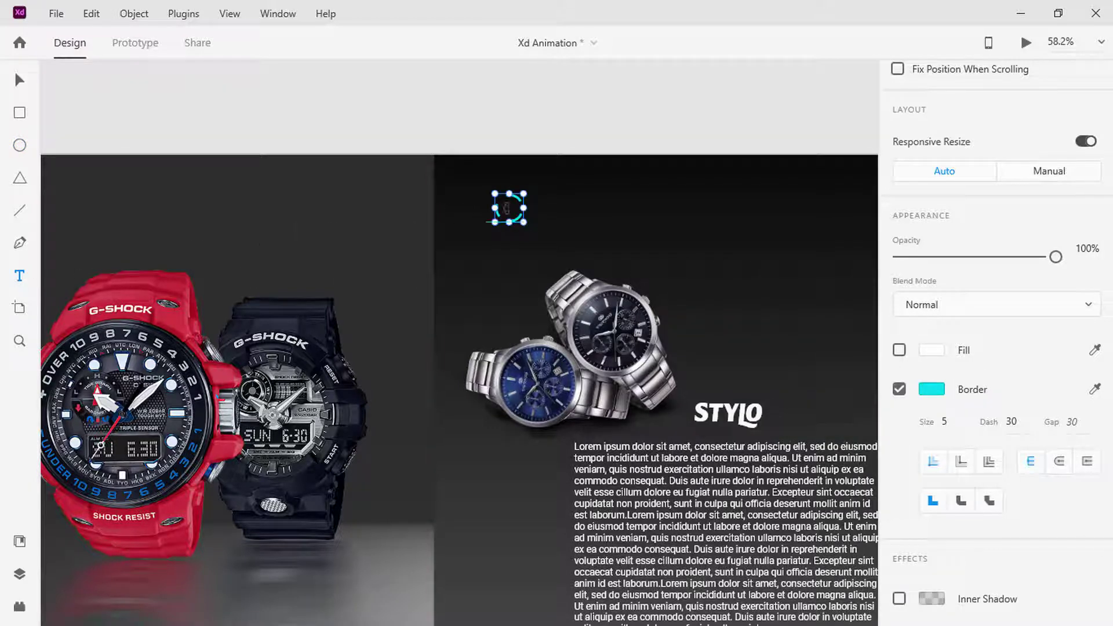
{"action": "left_click", "coordinate": [509, 204]}
{"action": "type", "text": "T"}
{"action": "key", "text": "Escape"}
{"action": "scroll", "coordinate": [957, 228], "scroll_direction": "up", "scroll_amount": 5}
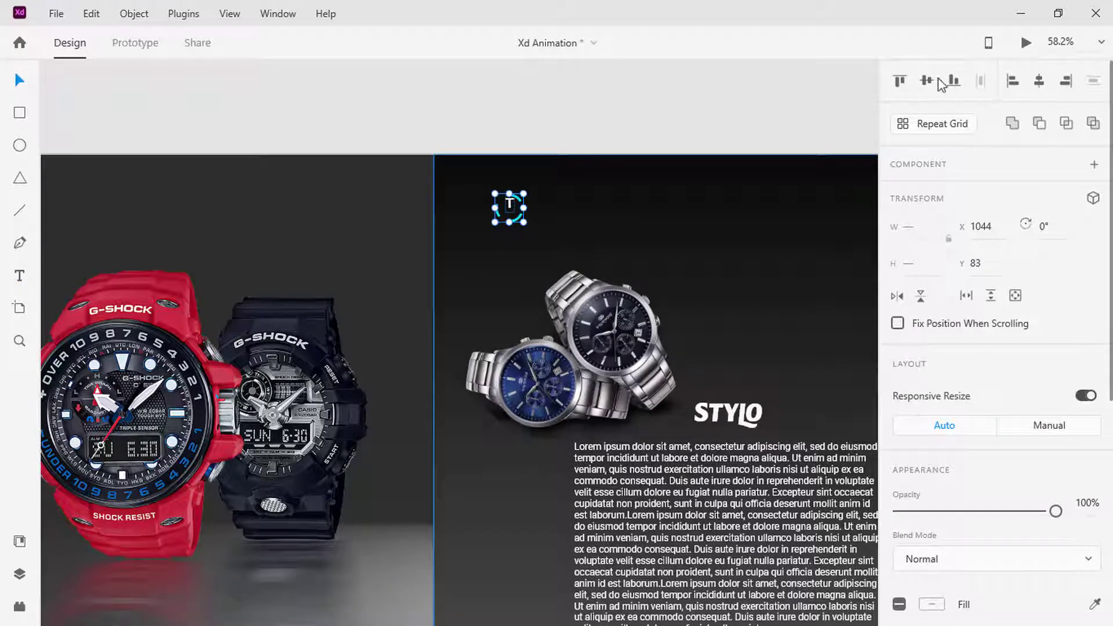
- Turn the circle and its T into a component and add a new state named Active
{"action": "left_click", "coordinate": [1094, 168]}
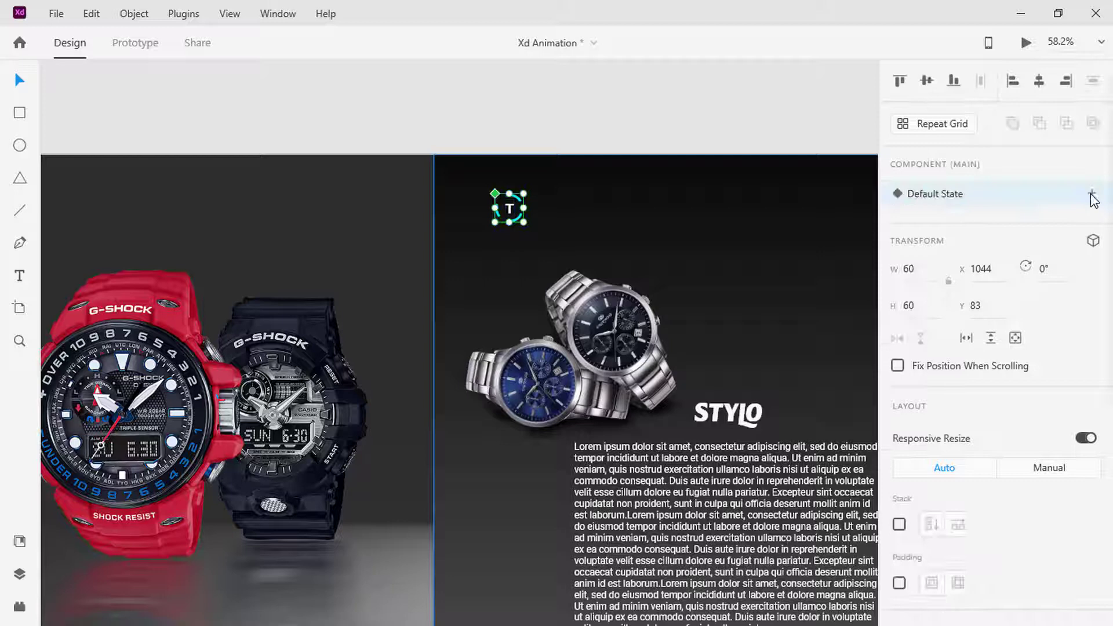
{"action": "left_click", "coordinate": [1091, 193]}
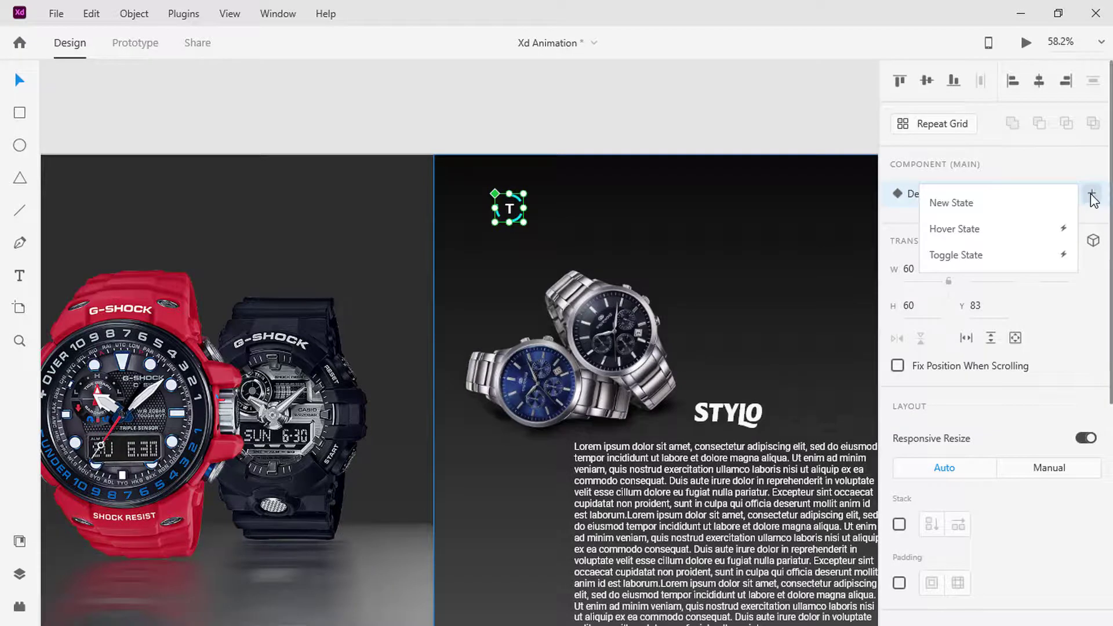
{"action": "left_click", "coordinate": [1008, 210]}
{"action": "type", "text": "Active"}
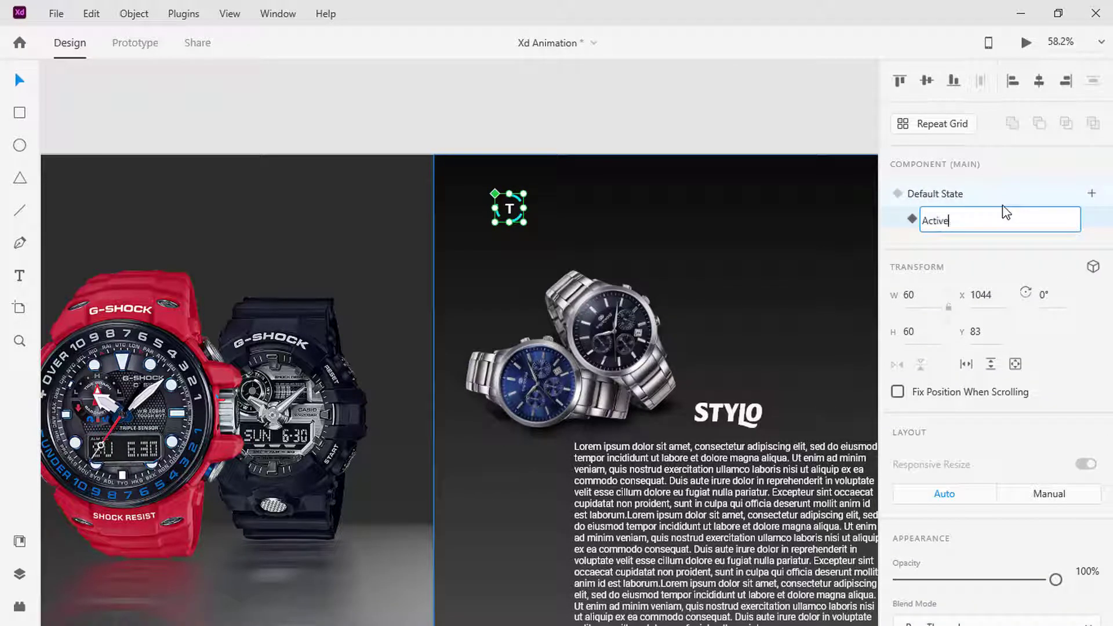
{"action": "key", "text": "Return"}
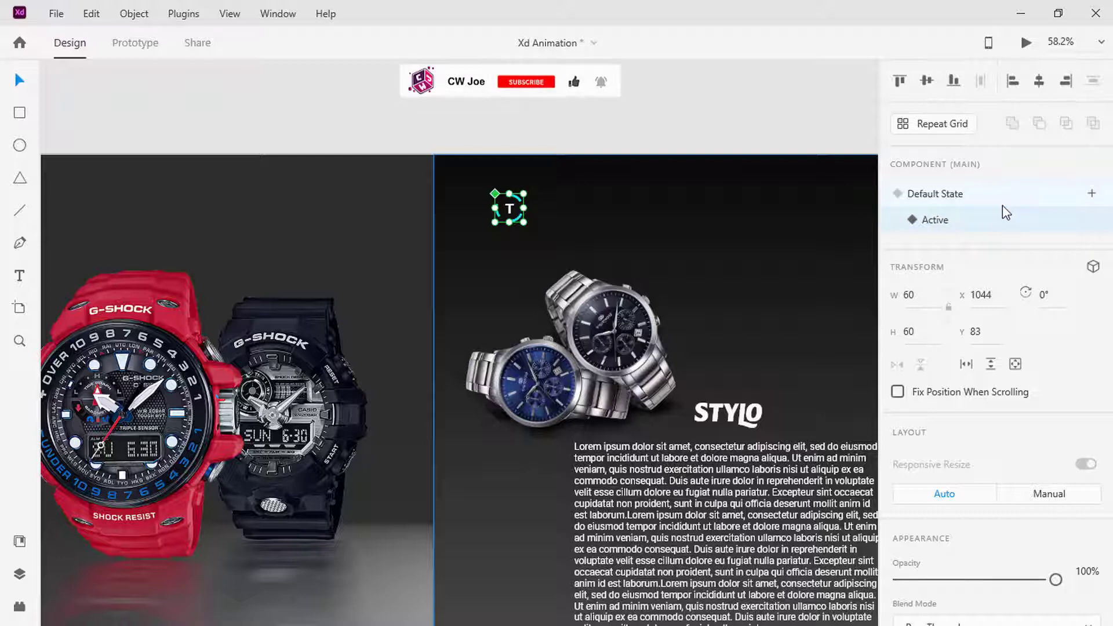
- Set the border dash to 0 in the T button's Active state to make the ring solid
{"action": "scroll", "coordinate": [1032, 386], "scroll_direction": "down", "scroll_amount": 5}
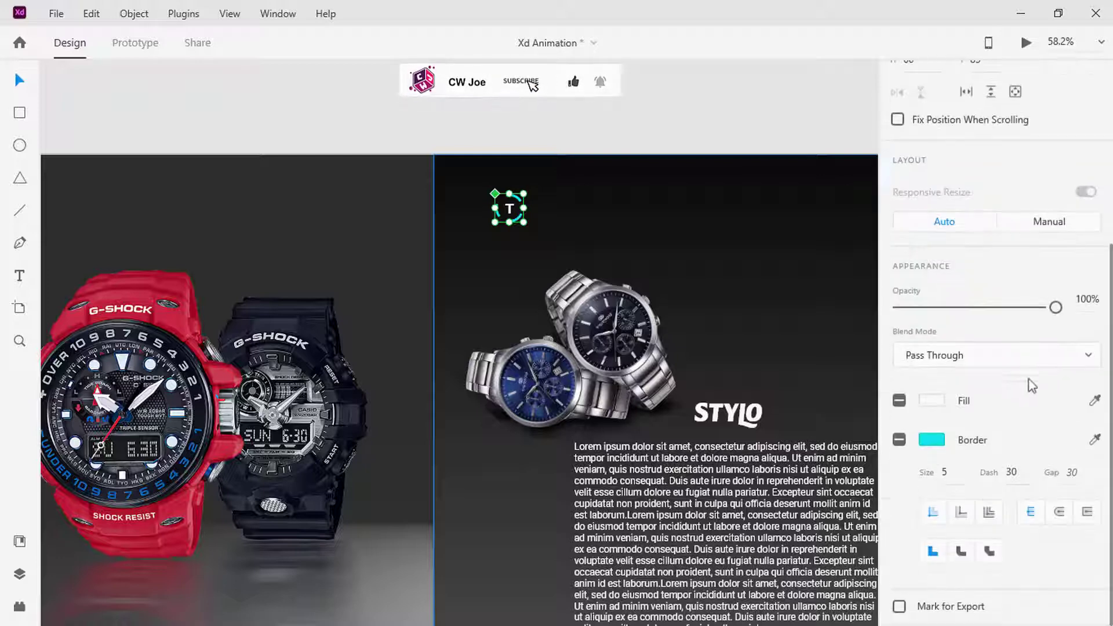
{"action": "left_click", "coordinate": [1020, 473]}
{"action": "type", "text": "0"}
{"action": "key", "text": "Return"}
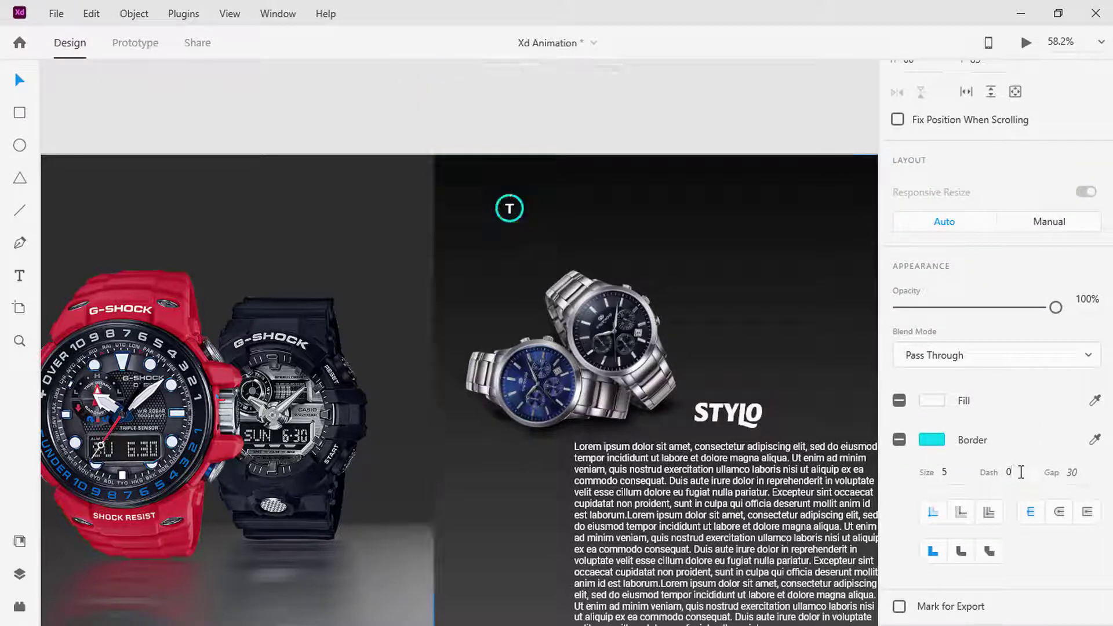
- Duplicate the T button to X 1310, Y 83 and change the copy's letter to B
{"action": "left_click_drag", "start_coordinate": [513, 213], "coordinate": [639, 214]}
{"action": "double_click", "coordinate": [637, 213]}
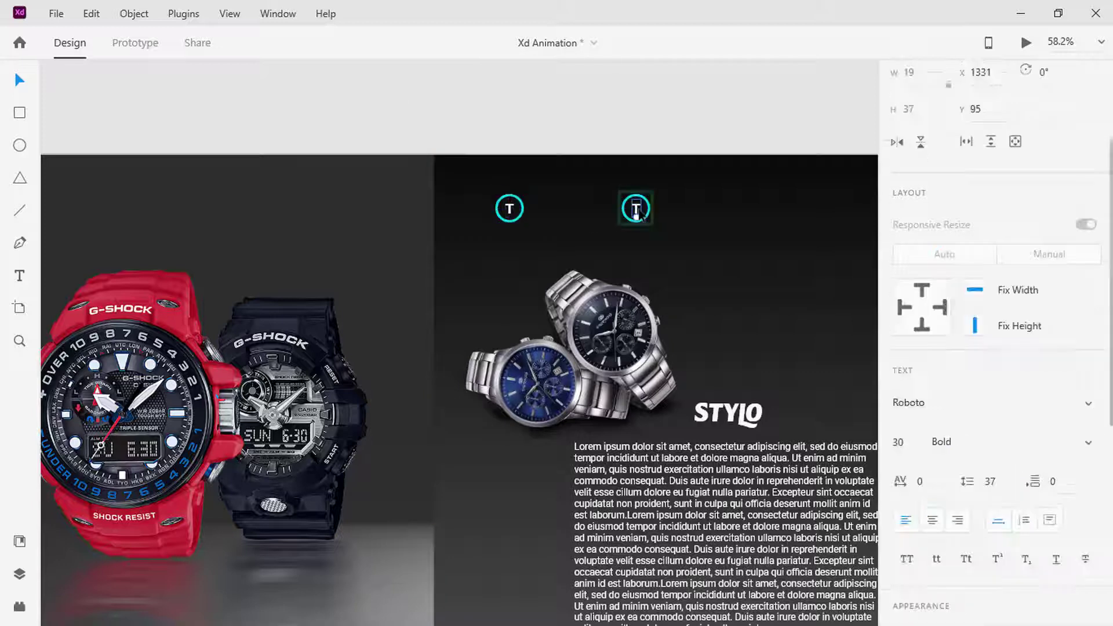
{"action": "double_click", "coordinate": [636, 213]}
{"action": "type", "text": "B"}
{"action": "key", "text": "Escape"}
{"action": "key", "text": "Escape"}
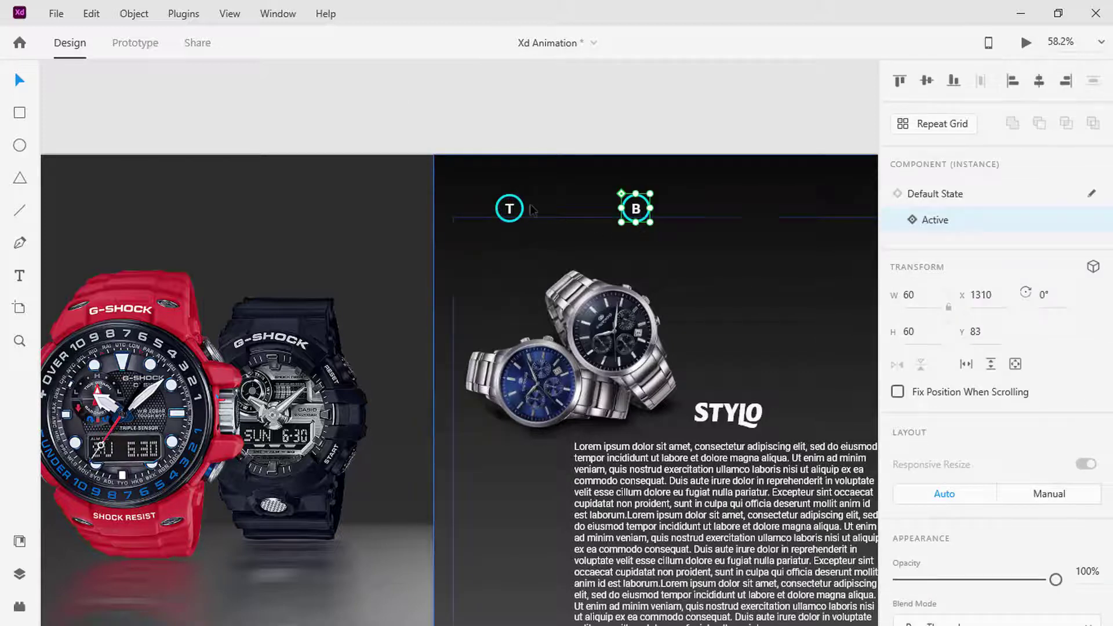
- Move the T and B buttons right to about the middle of the gradient panel on Home – 1
{"action": "left_click", "coordinate": [509, 208], "text": "shift"}
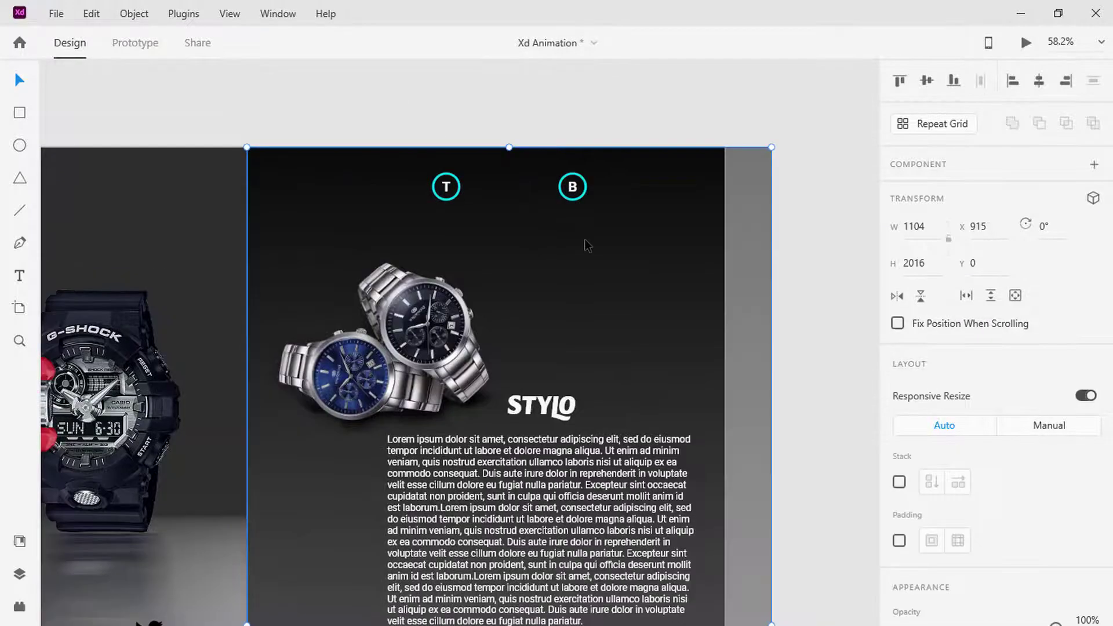
{"action": "scroll", "coordinate": [585, 239], "scroll_direction": "down", "scroll_amount": 4}
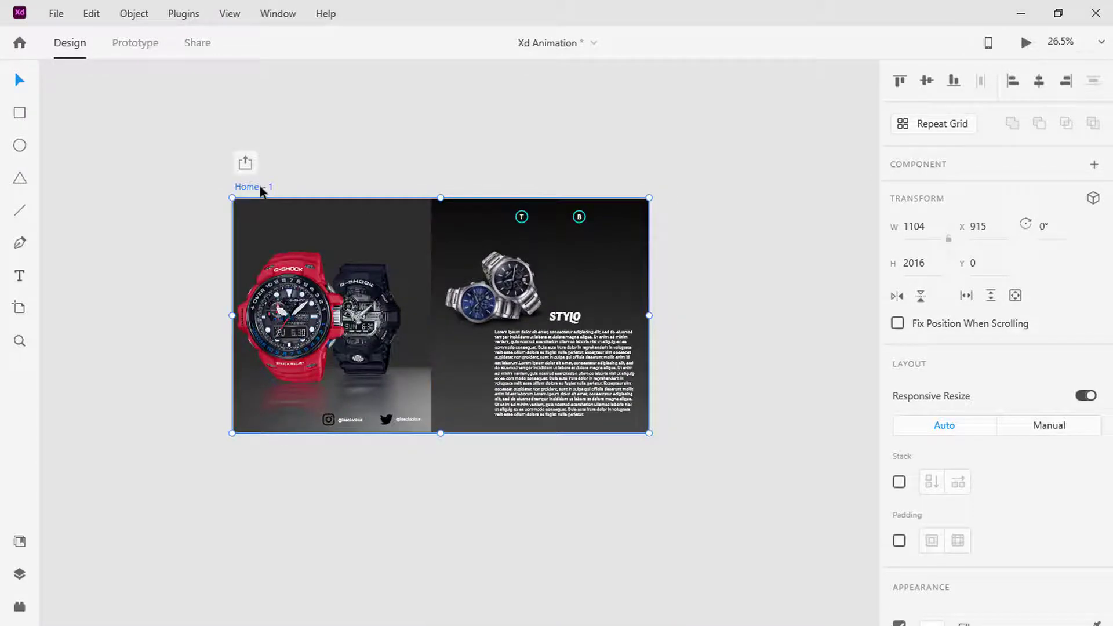
- Duplicate the Home – 1 artboard and place the copy at X 1797, Y -2777
{"action": "left_click", "coordinate": [261, 189]}
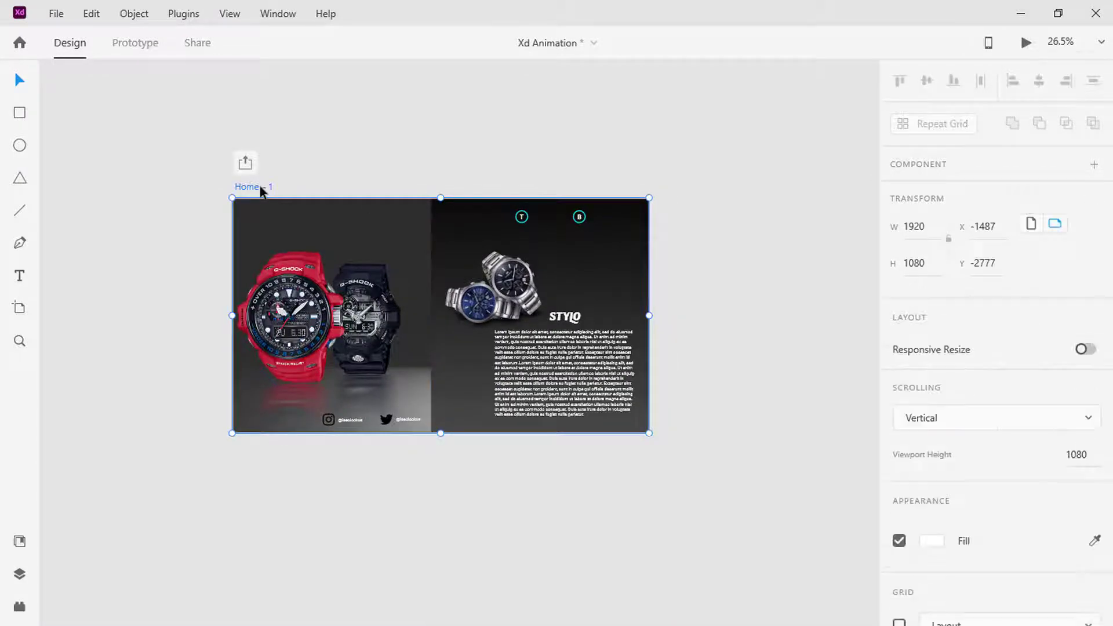
{"action": "key", "text": "ctrl+d"}
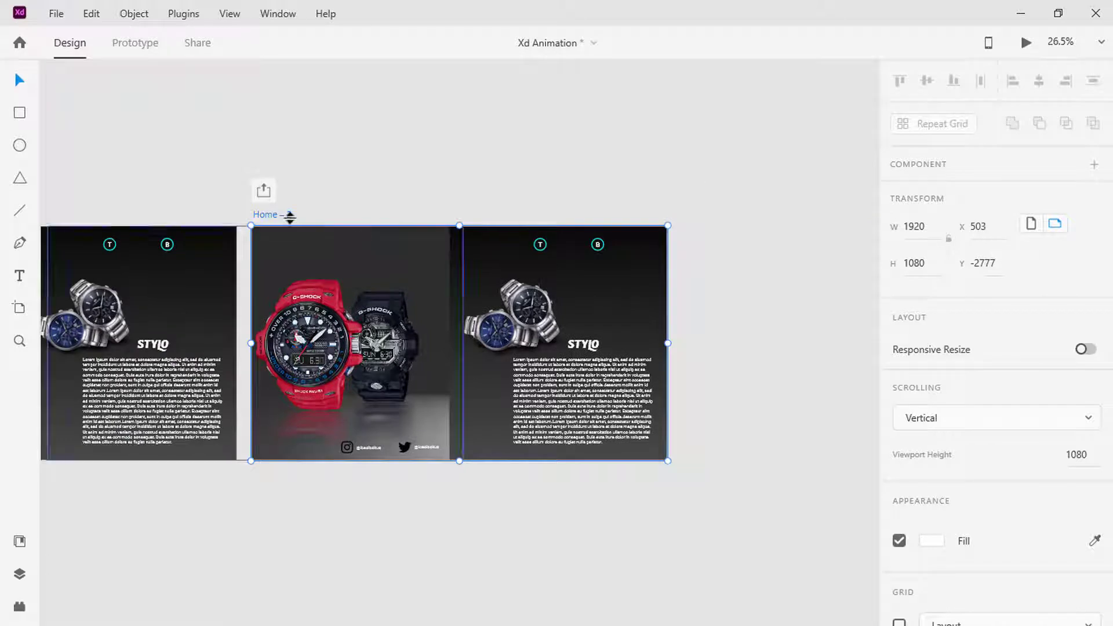
{"action": "left_click_drag", "start_coordinate": [277, 216], "coordinate": [338, 189]}
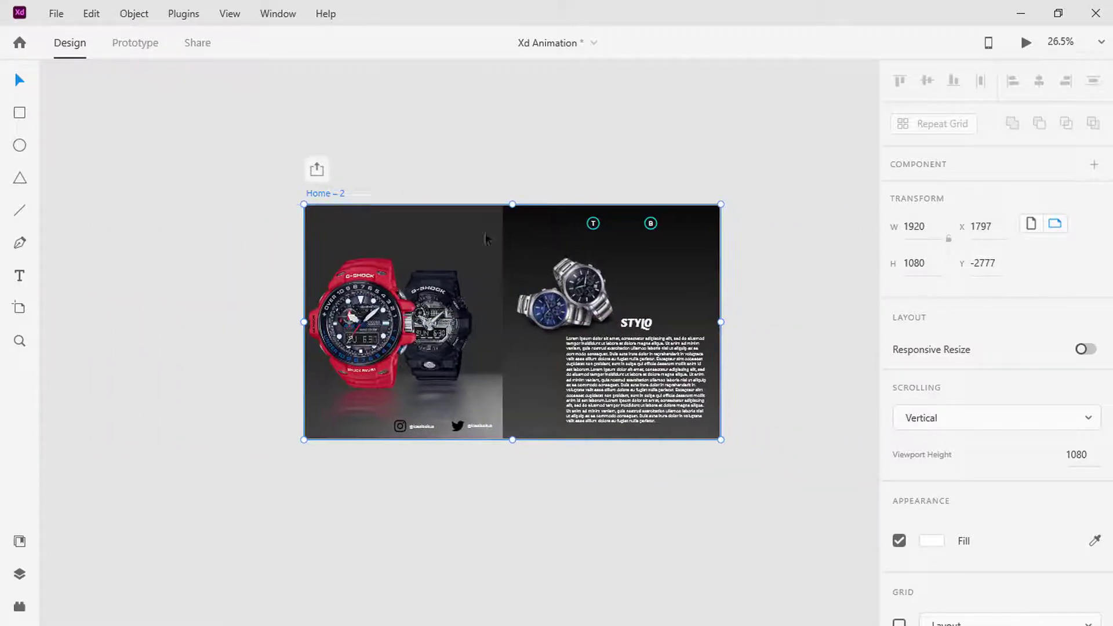
- Move the panel group on Home – 2 up to the Funtionato watch at X 948, Y -936 and stretch its height to 2177
{"action": "scroll", "coordinate": [627, 261], "scroll_direction": "up", "scroll_amount": 3}
{"action": "left_click", "coordinate": [626, 261]}
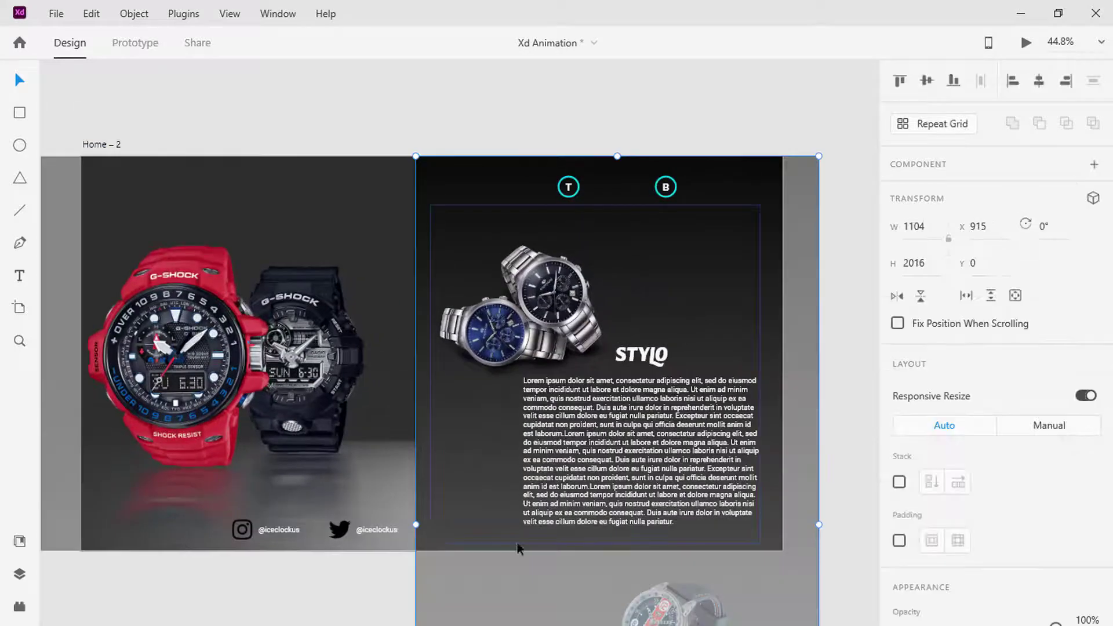
{"action": "left_click_drag", "start_coordinate": [519, 583], "coordinate": [531, 242]}
{"action": "scroll", "coordinate": [531, 243], "scroll_direction": "down", "scroll_amount": 1}
{"action": "left_click_drag", "start_coordinate": [629, 493], "coordinate": [629, 551]}
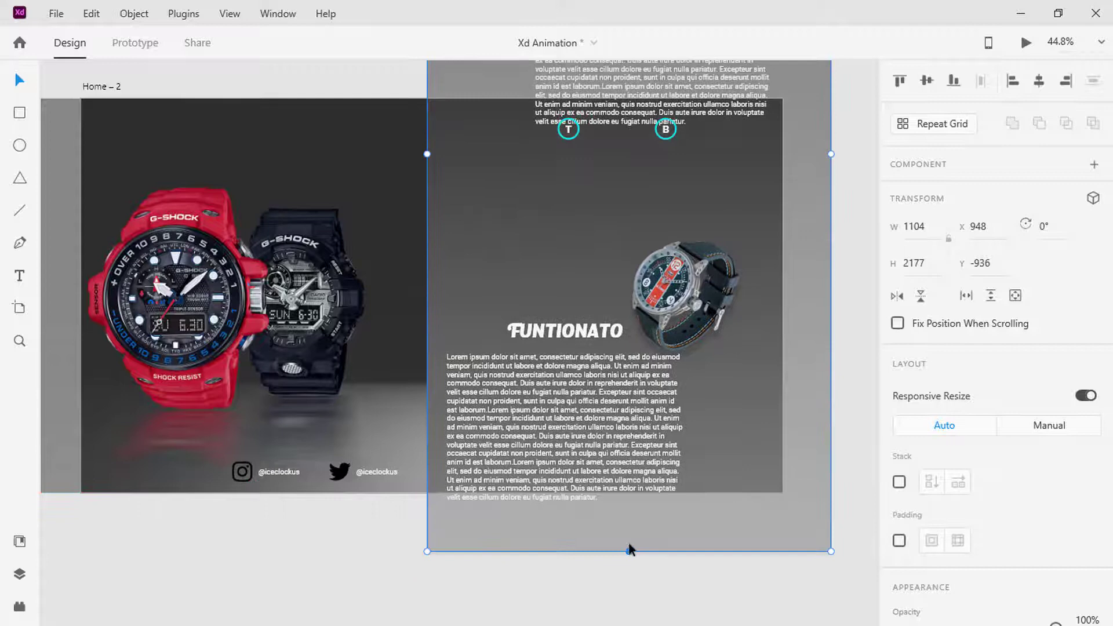
- Move the panel group on Home – 2 up to meet the artboard's lower edge and switch the T button to its Default State
{"action": "left_click_drag", "start_coordinate": [604, 414], "coordinate": [603, 364]}
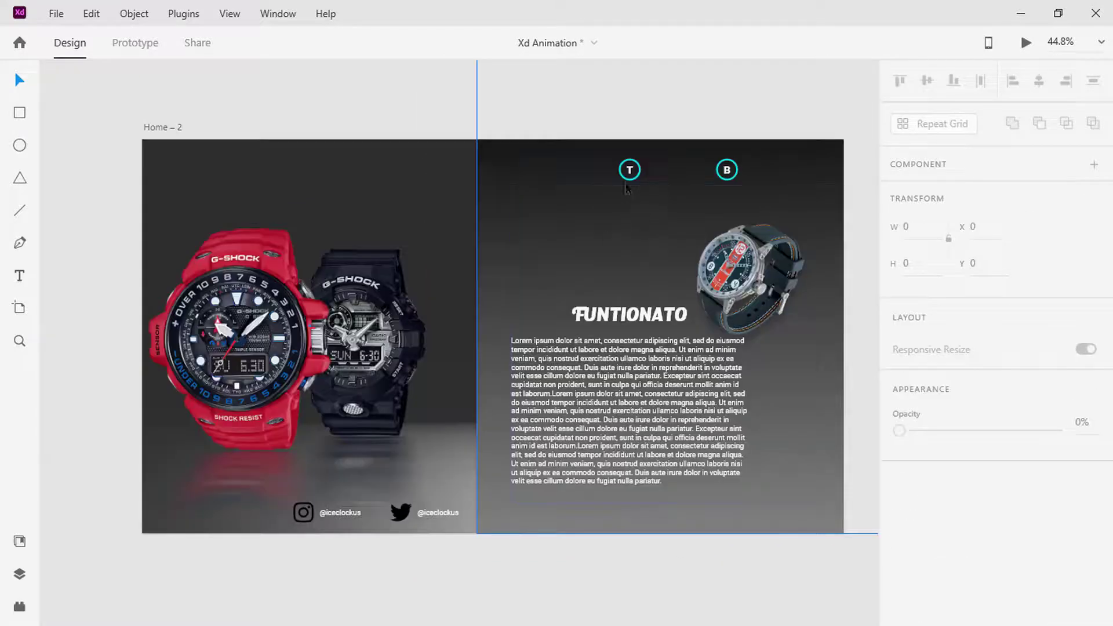
{"action": "left_click", "coordinate": [630, 172]}
{"action": "left_click", "coordinate": [928, 199]}
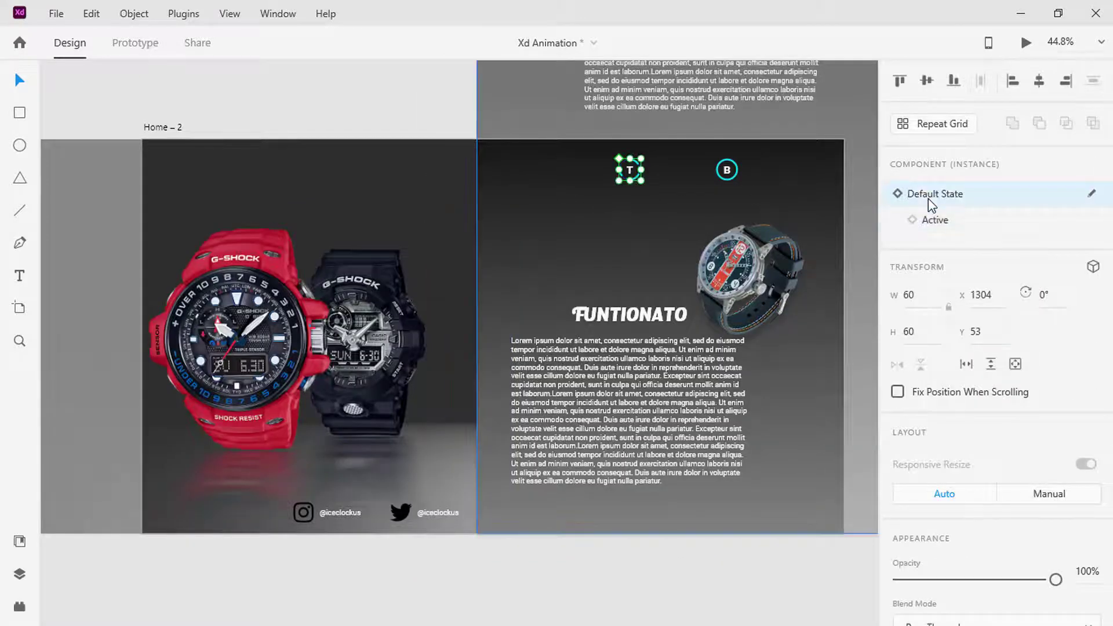
- Link the T button on Home – 2 to Home – 1 on tap, using Auto-Animate with a duration of 1.5 s
{"action": "left_click", "coordinate": [142, 45]}
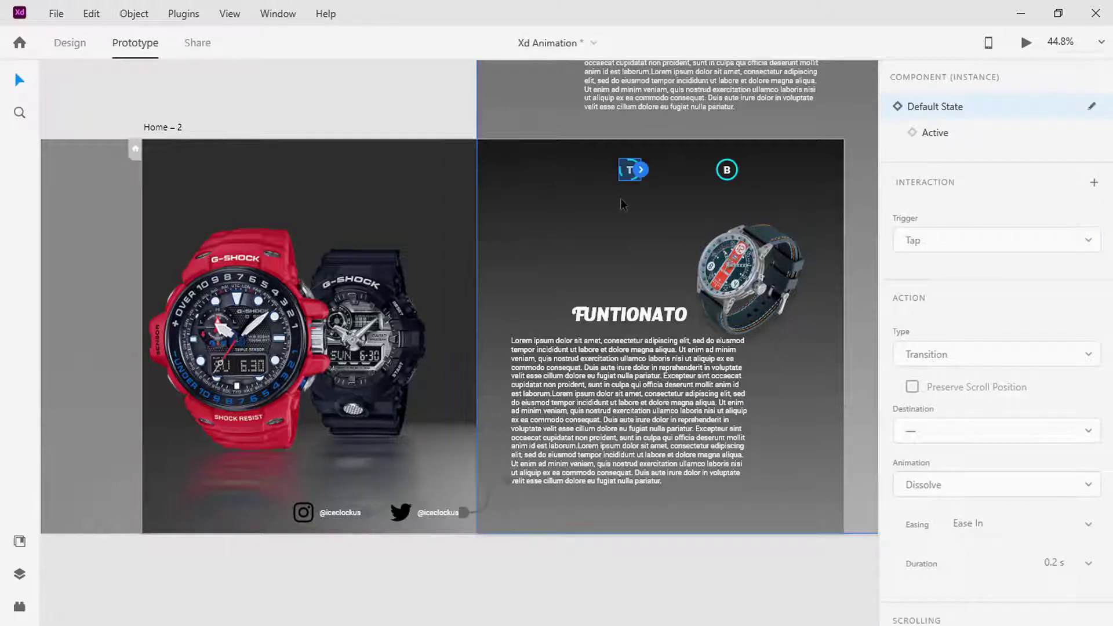
{"action": "scroll", "coordinate": [621, 198], "scroll_direction": "down", "scroll_amount": 5}
{"action": "left_click_drag", "start_coordinate": [628, 190], "coordinate": [187, 234]}
{"action": "scroll", "coordinate": [187, 233], "scroll_direction": "up", "scroll_amount": 2}
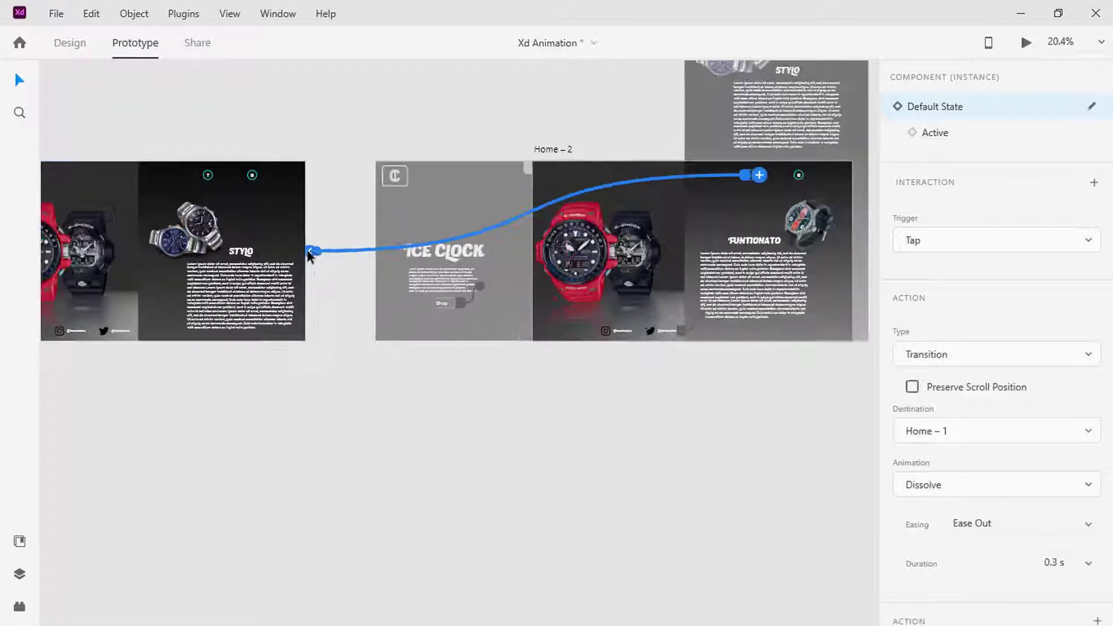
{"action": "left_click", "coordinate": [960, 352]}
{"action": "left_click", "coordinate": [982, 381]}
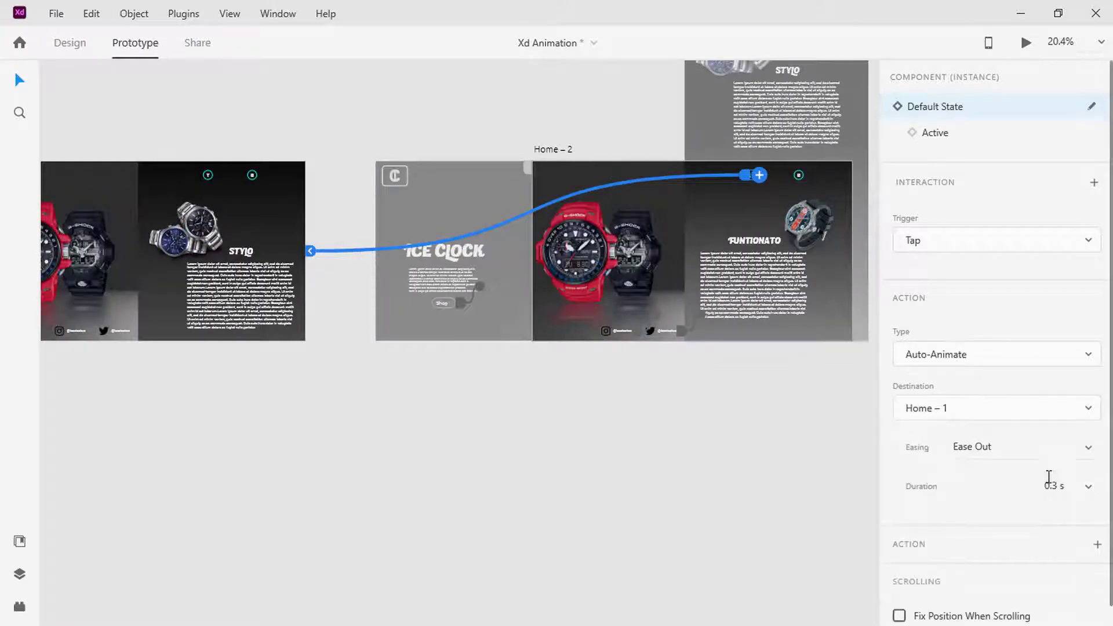
{"action": "left_click", "coordinate": [1051, 485]}
{"action": "type", "text": "1.5"}
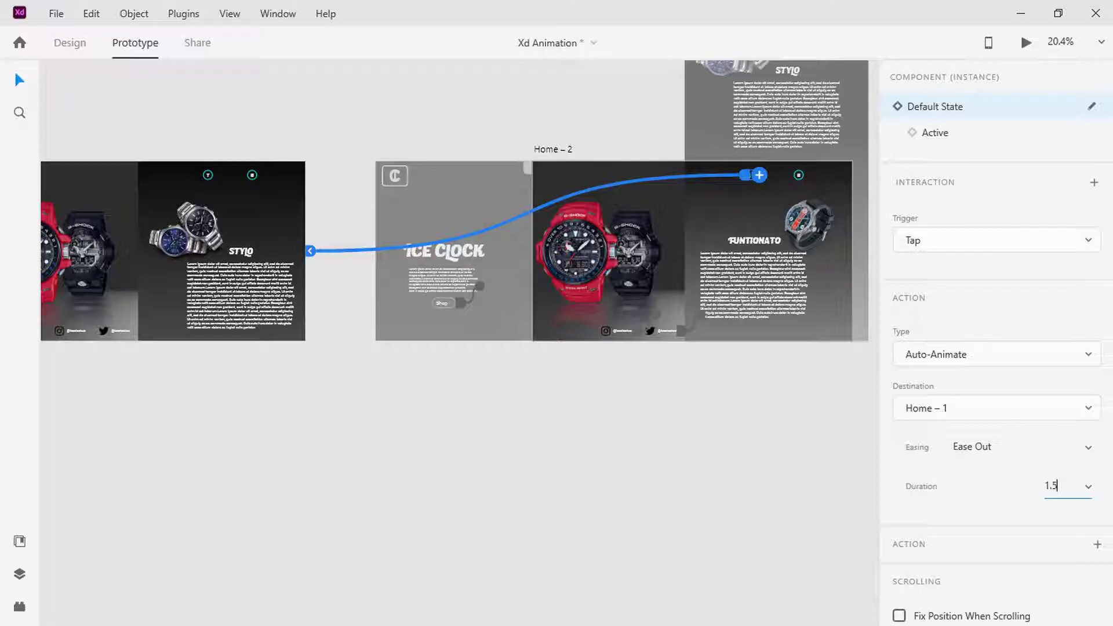
{"action": "key", "text": "Return"}
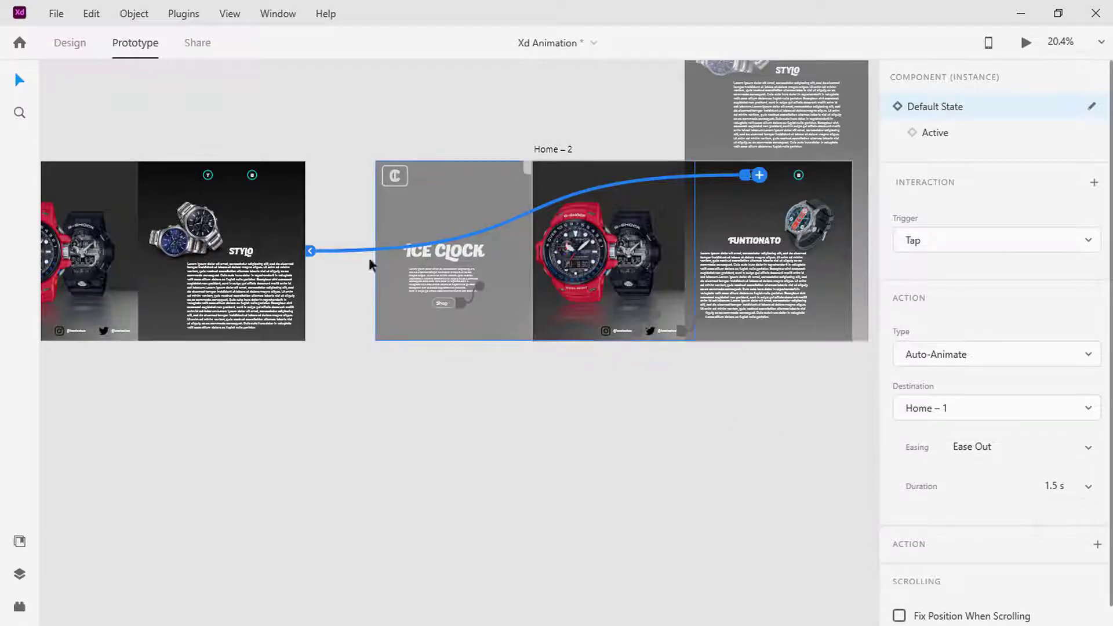
- Link the B button on Home – 1 to Home – 2 on tap with a 1.5 s Auto-Animate
{"action": "left_click", "coordinate": [252, 175]}
{"action": "scroll", "coordinate": [253, 182], "scroll_direction": "up", "scroll_amount": 3}
{"action": "left_click_drag", "start_coordinate": [262, 173], "coordinate": [790, 303]}
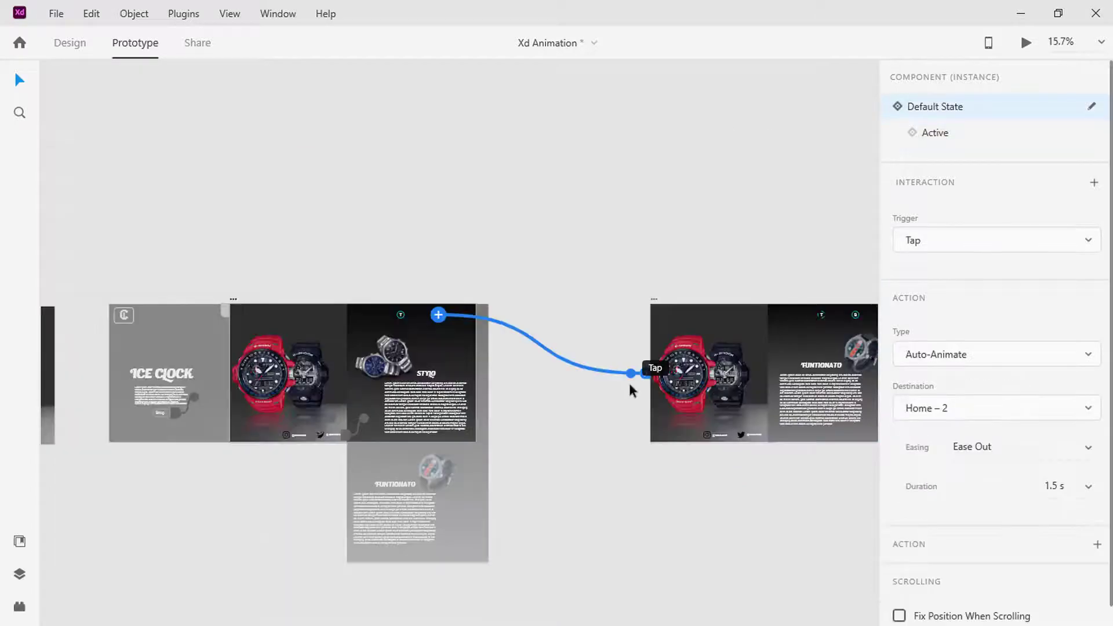
- Preview the prototype and test switching the watch panel with the B and T buttons
{"action": "left_click", "coordinate": [1026, 42]}
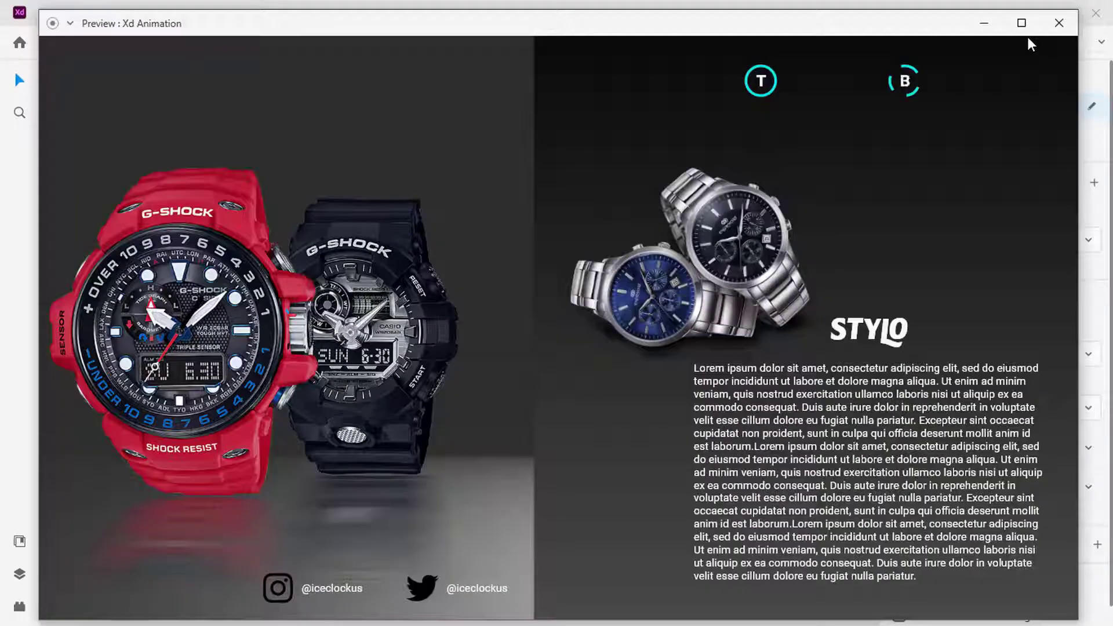
{"action": "left_click", "coordinate": [909, 87]}
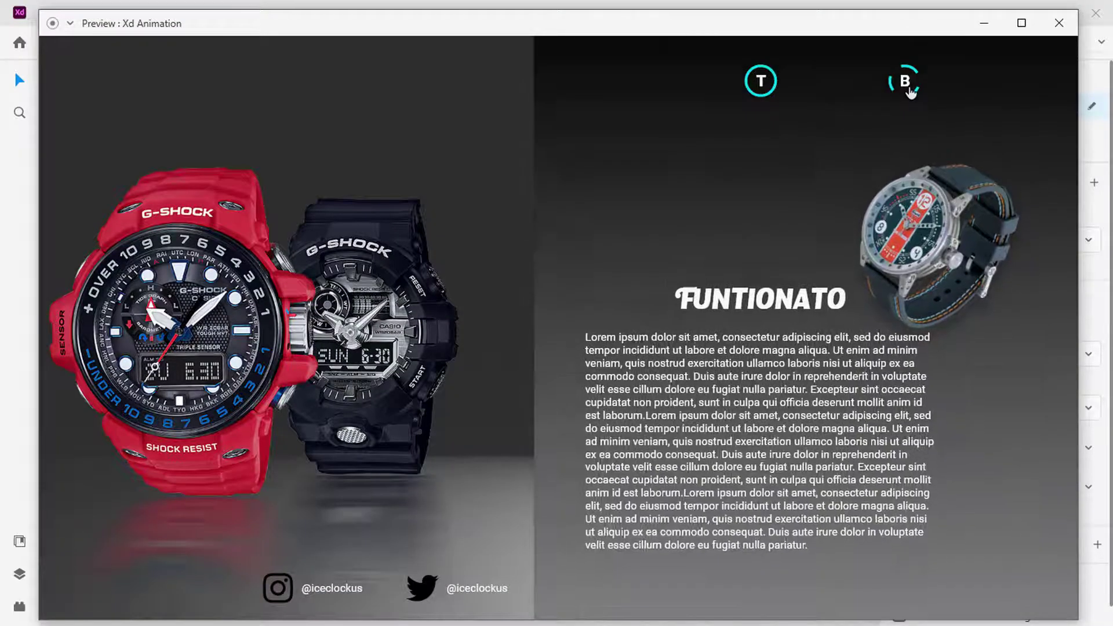
{"action": "left_click", "coordinate": [775, 90]}
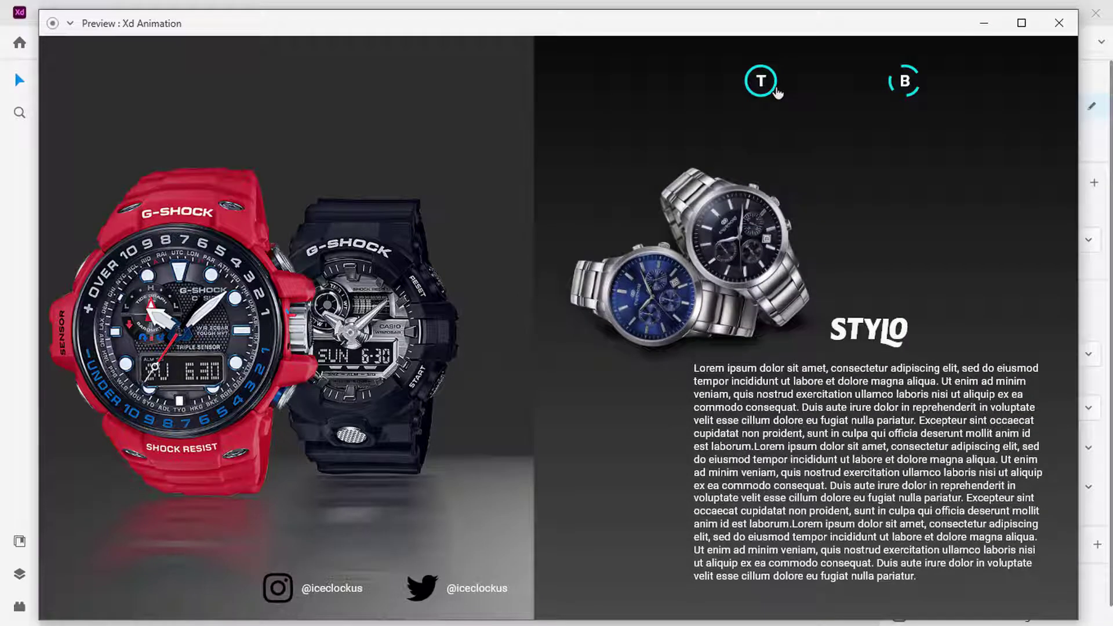
{"action": "left_click", "coordinate": [984, 25]}
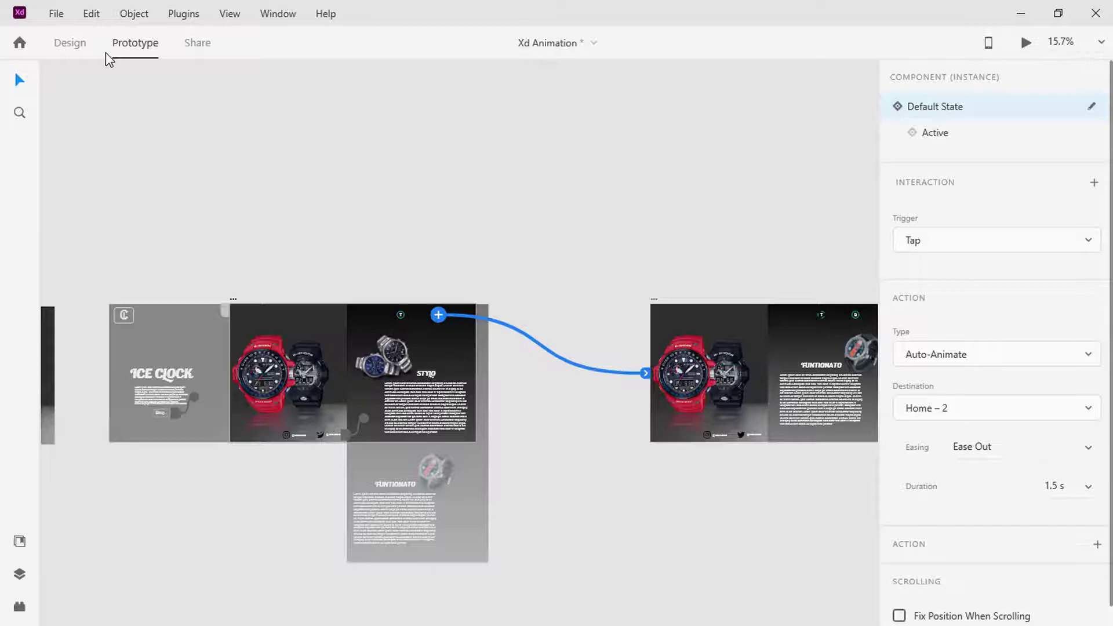
- Paste the circled back-arrow icon onto the panel on Home – 1 at X 925, Y 525
{"action": "left_click", "coordinate": [88, 47]}
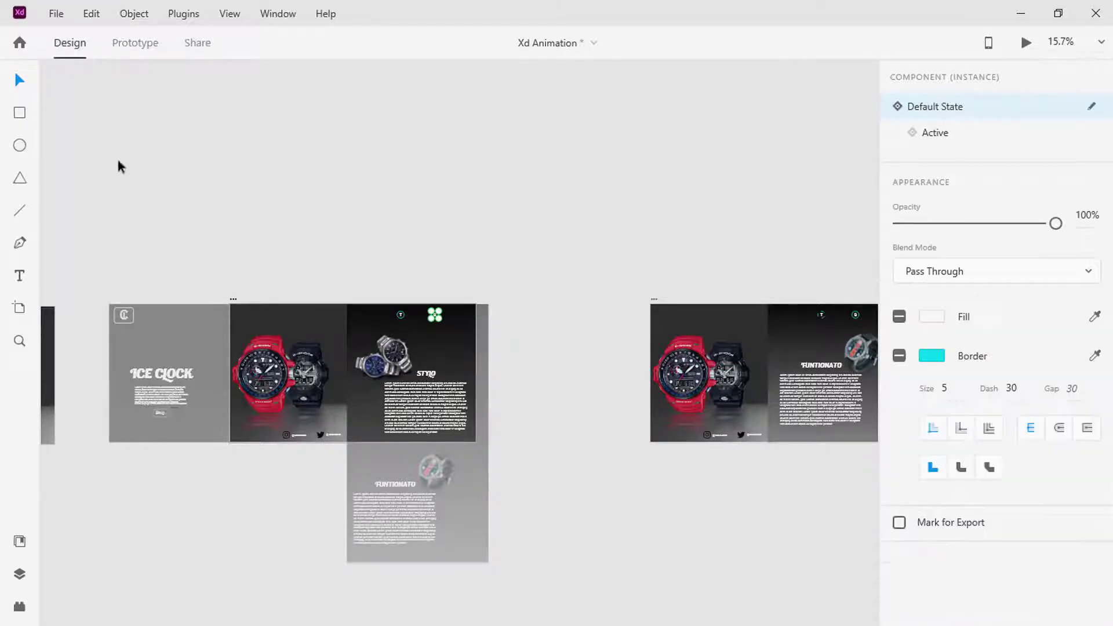
{"action": "left_click", "coordinate": [351, 385]}
{"action": "scroll", "coordinate": [350, 385], "scroll_direction": "up", "scroll_amount": 8}
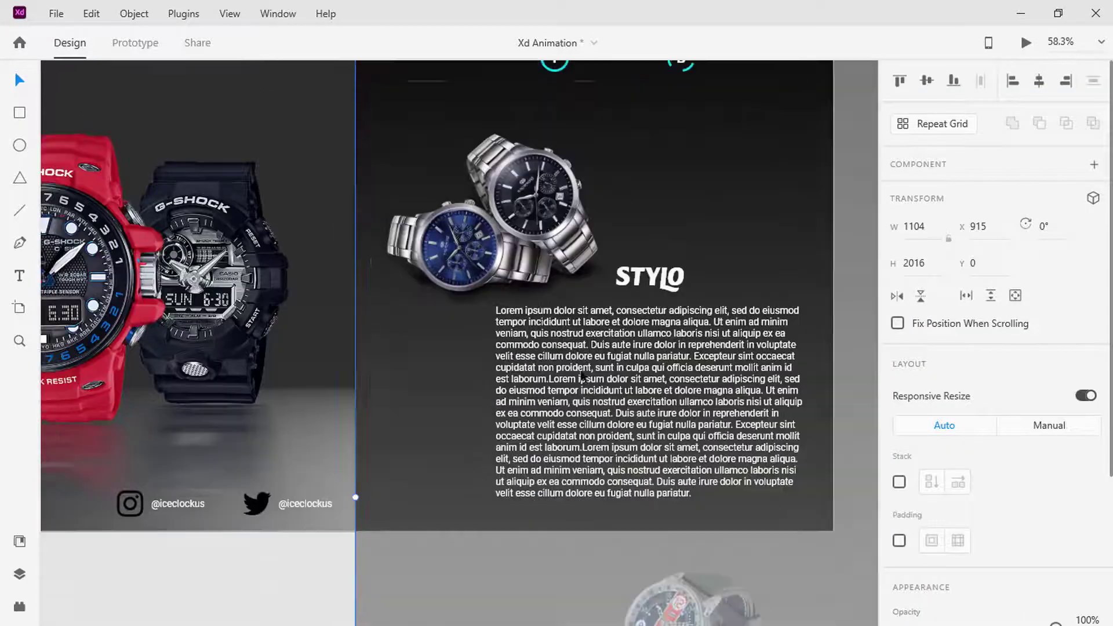
{"action": "right_click", "coordinate": [371, 262]}
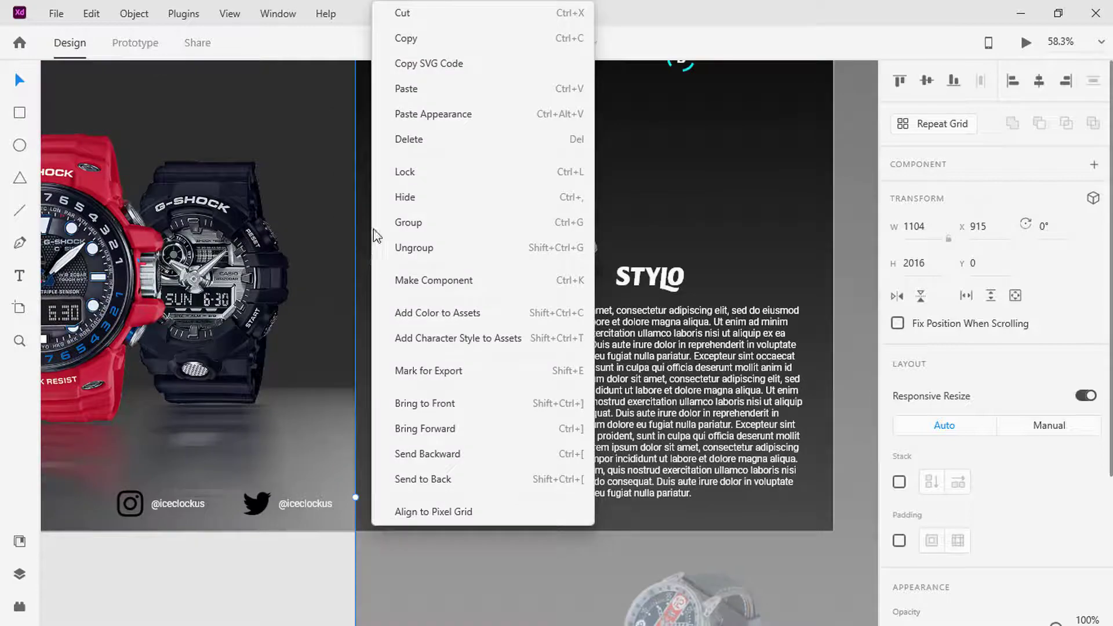
{"action": "left_click", "coordinate": [418, 94]}
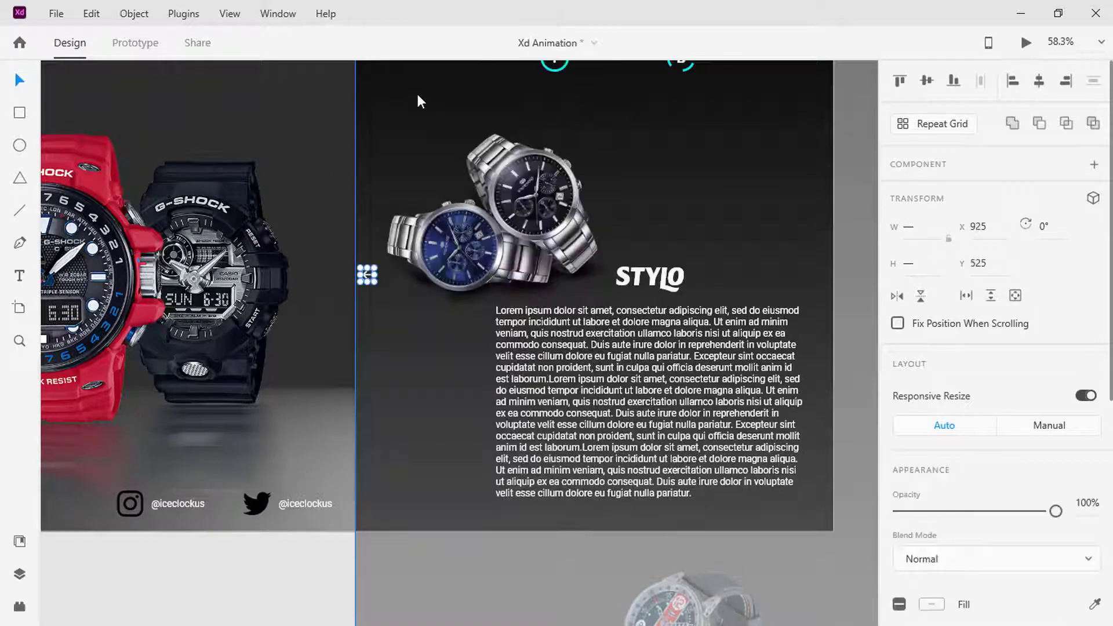
{"action": "scroll", "coordinate": [410, 301], "scroll_direction": "up", "scroll_amount": 4}
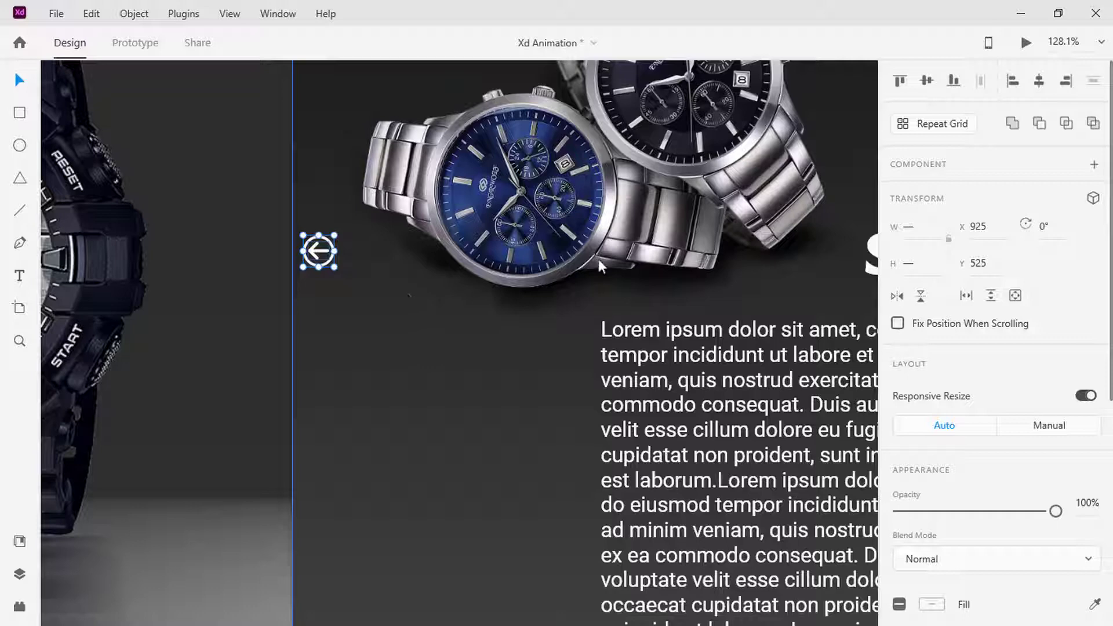
- Turn the back-arrow icon into a component and add a Hover State to it
{"action": "left_click", "coordinate": [1095, 166]}
{"action": "left_click", "coordinate": [1092, 194]}
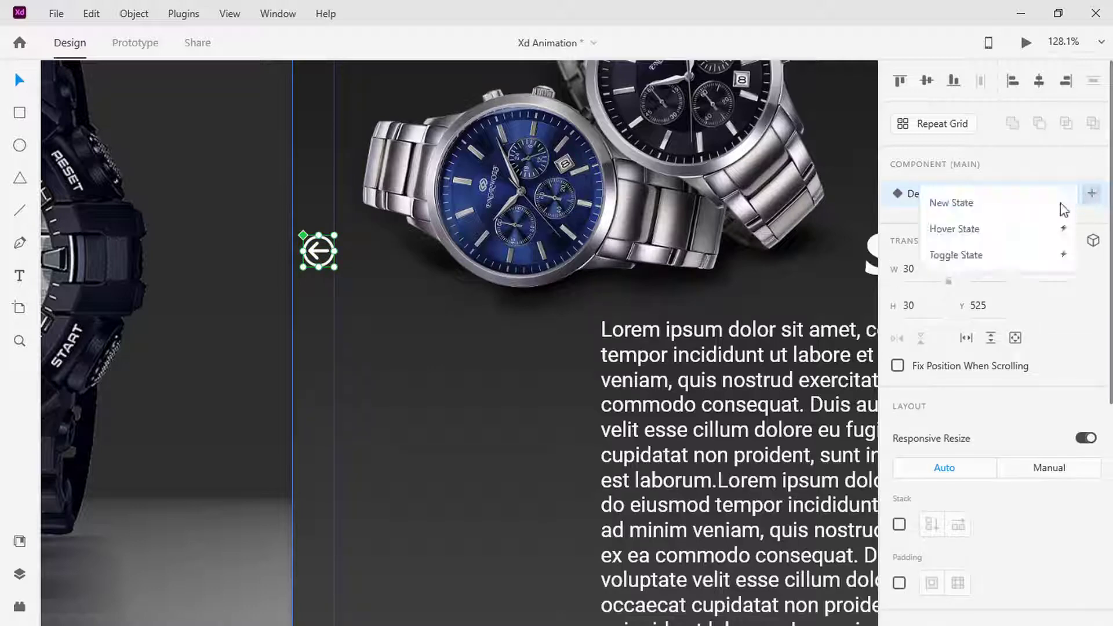
{"action": "left_click", "coordinate": [1002, 229]}
- Set the width of the arrow inside the circle to 16 in the component's Hover State
{"action": "left_click", "coordinate": [309, 268]}
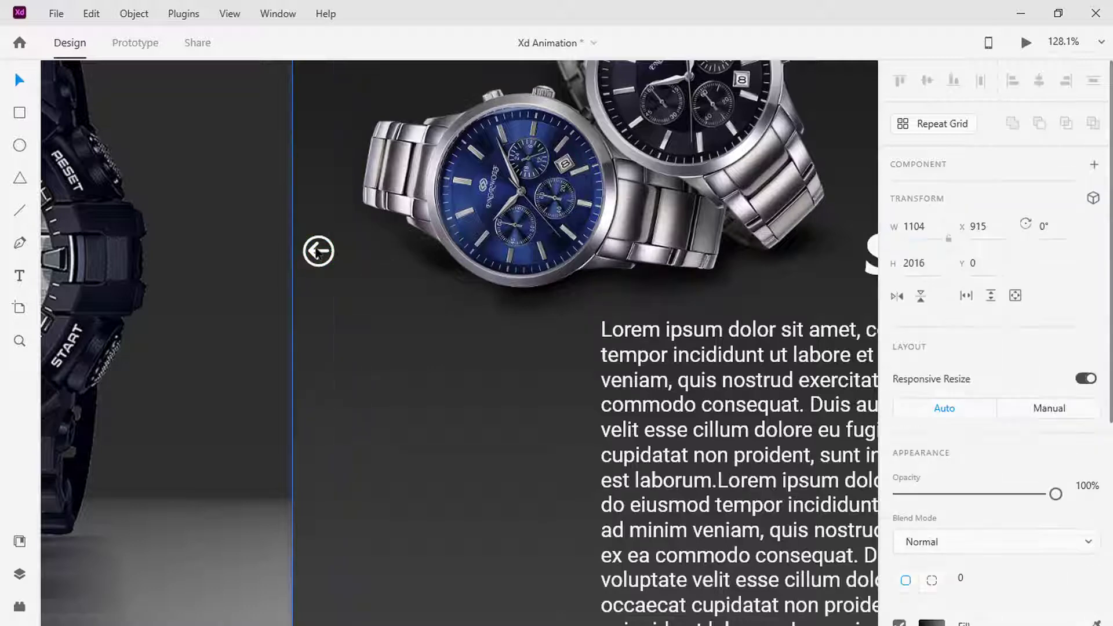
{"action": "double_click", "coordinate": [317, 253]}
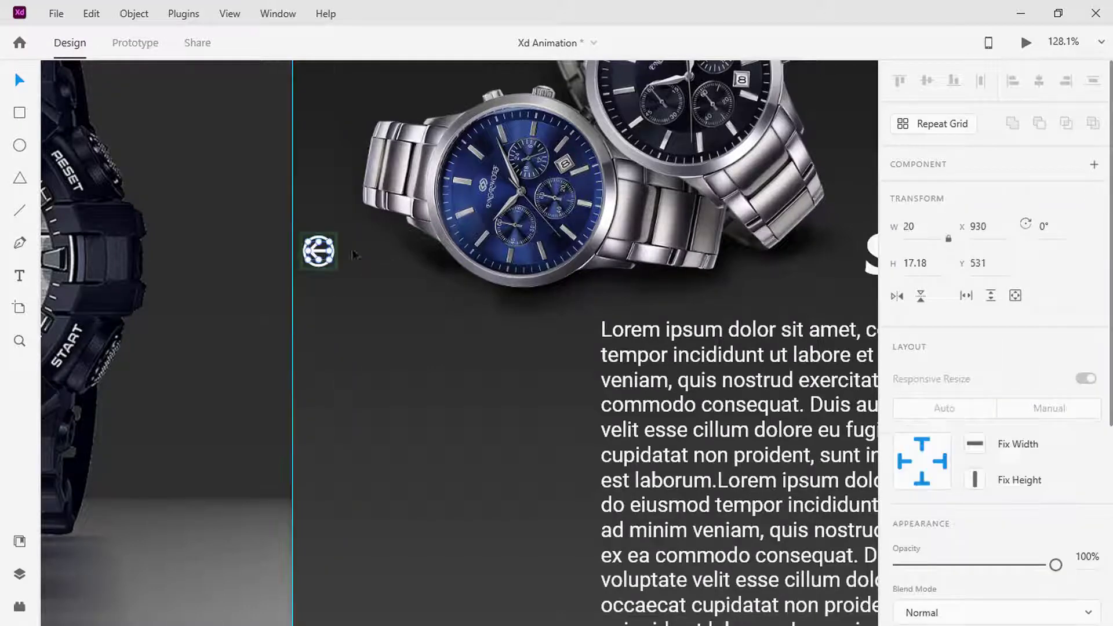
{"action": "left_click", "coordinate": [919, 226]}
{"action": "type", "text": "16"}
{"action": "key", "text": "Return"}
{"action": "key", "text": "Escape"}
- Colour the Hover State's arrow fill and circle border cyan, and return the component to its Default State
{"action": "scroll", "coordinate": [942, 308], "scroll_direction": "down", "scroll_amount": 5}
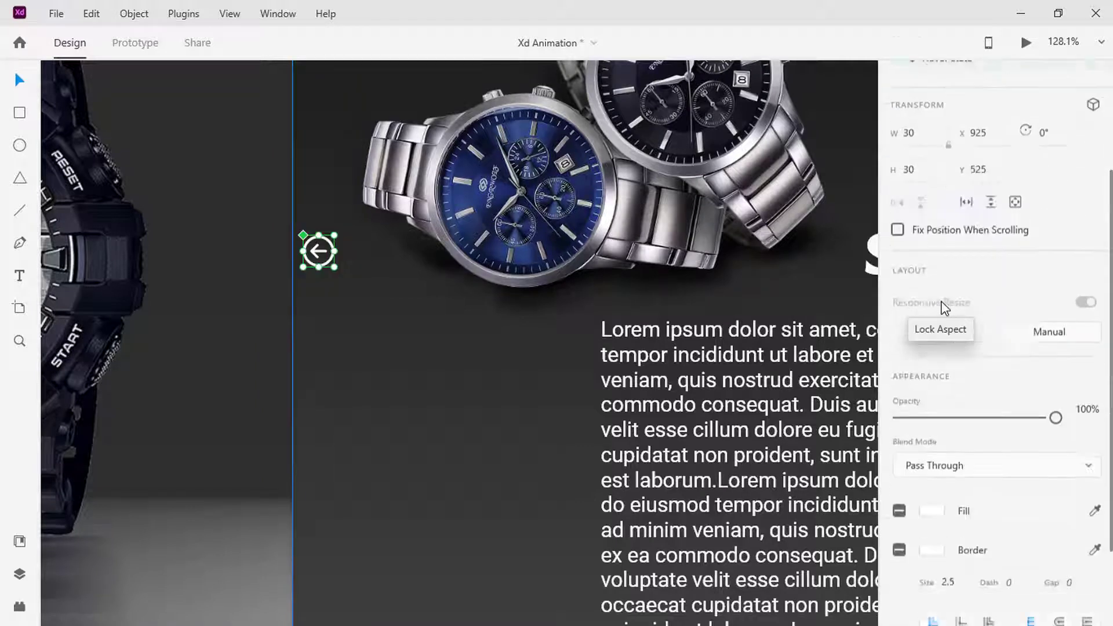
{"action": "left_click", "coordinate": [933, 440]}
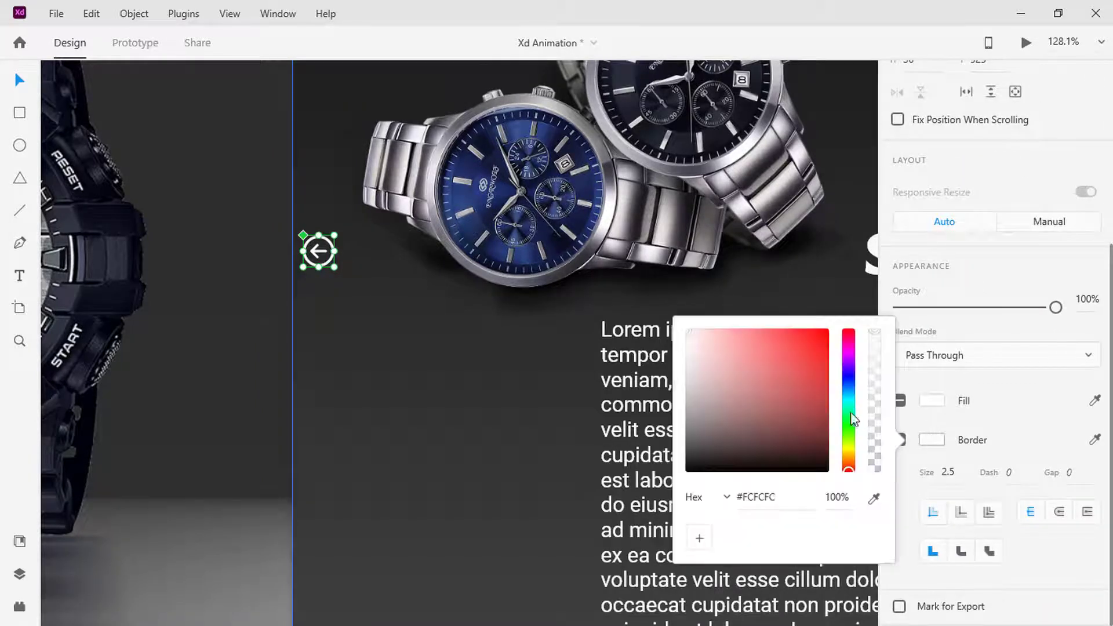
{"action": "left_click", "coordinate": [847, 397]}
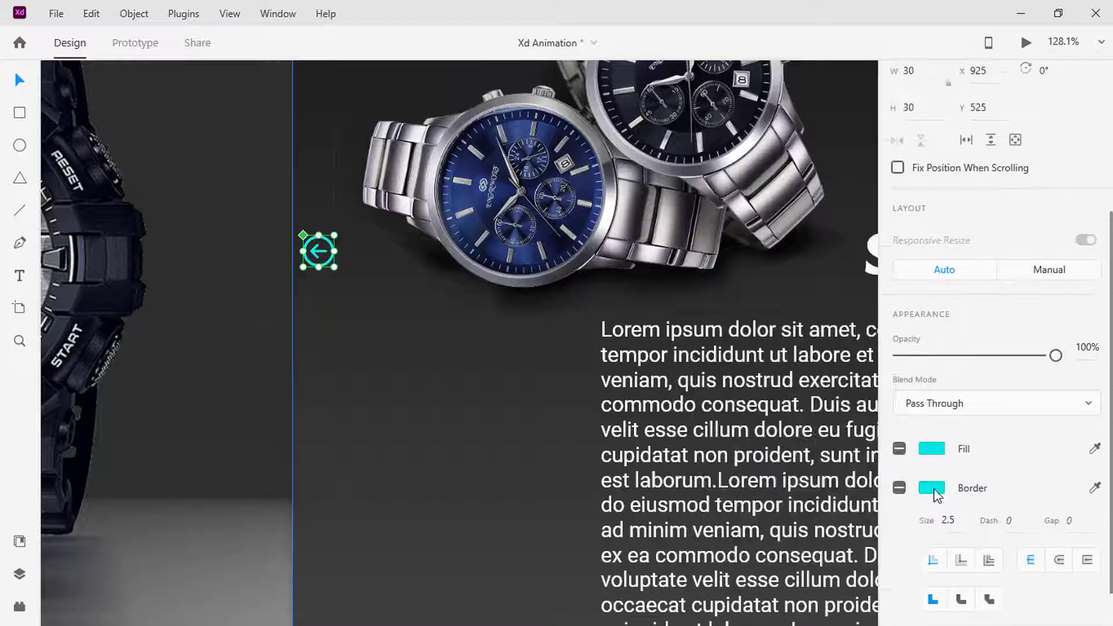
{"action": "scroll", "coordinate": [930, 363], "scroll_direction": "up", "scroll_amount": 5}
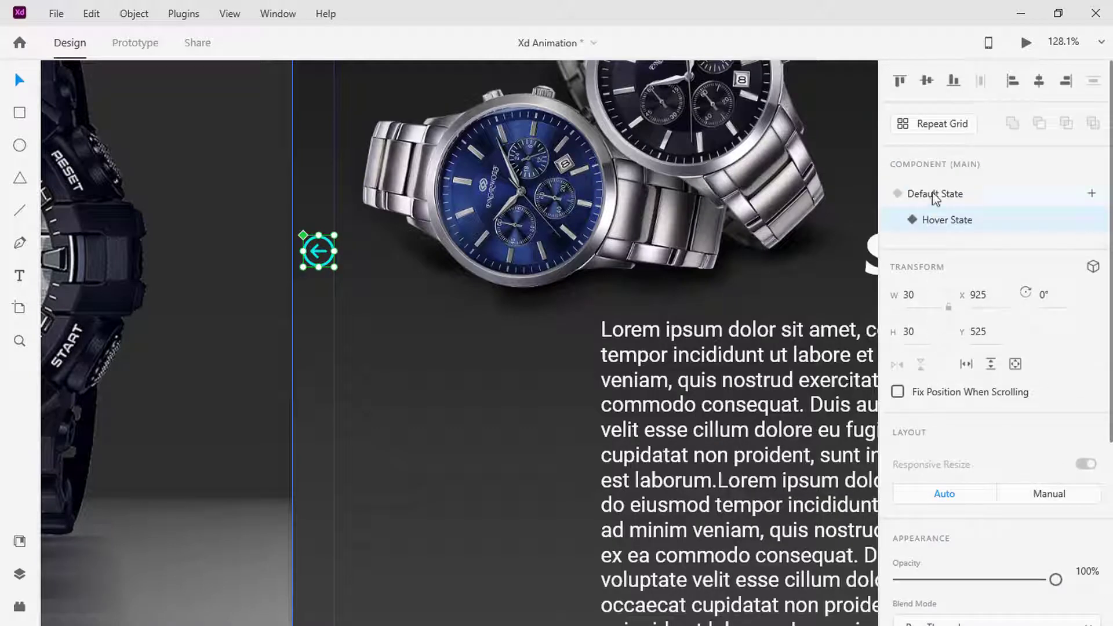
{"action": "left_click", "coordinate": [935, 197]}
- Link the back-arrow component to Home on tap, using Auto-Animate with a duration of 1 s
{"action": "left_click", "coordinate": [145, 48]}
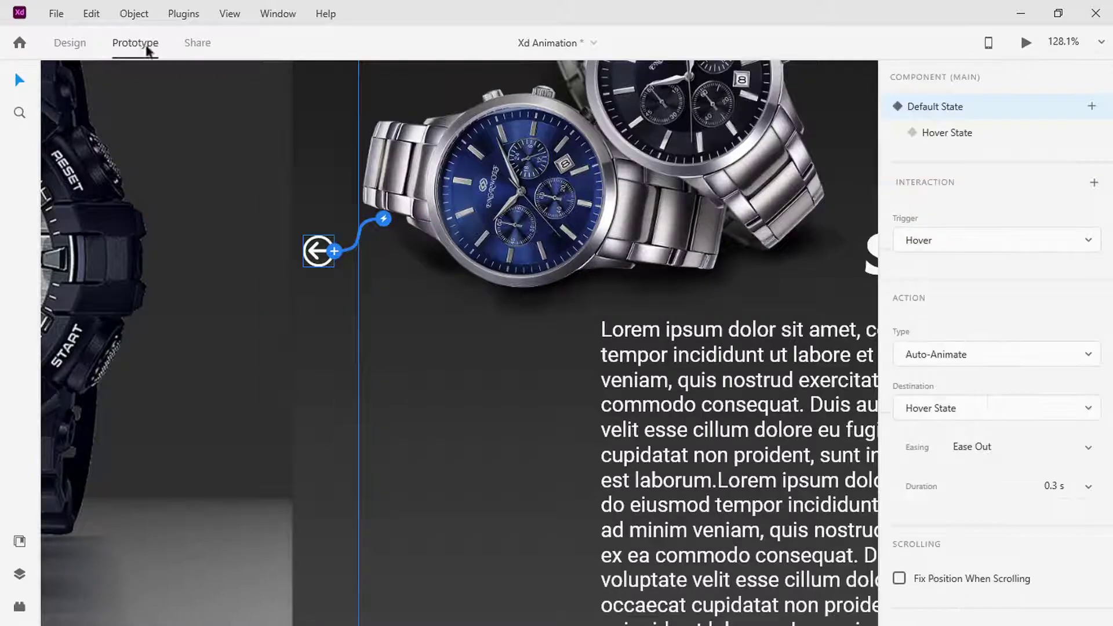
{"action": "scroll", "coordinate": [294, 156], "scroll_direction": "down", "scroll_amount": 6}
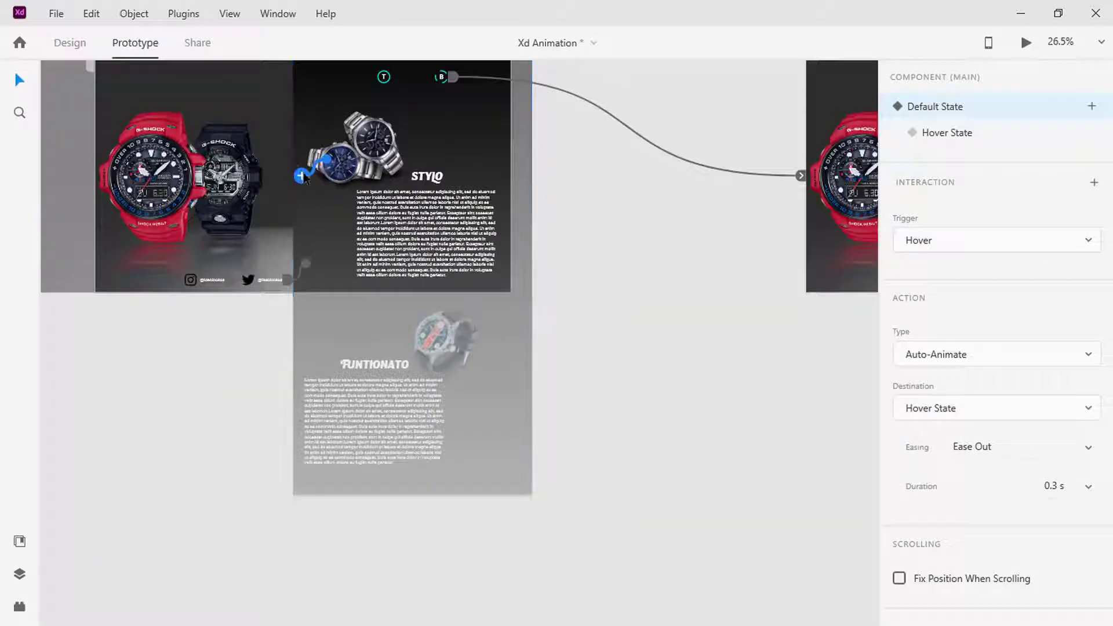
{"action": "left_click_drag", "start_coordinate": [302, 175], "coordinate": [142, 179]}
{"action": "scroll", "coordinate": [142, 180], "scroll_direction": "down", "scroll_amount": 4}
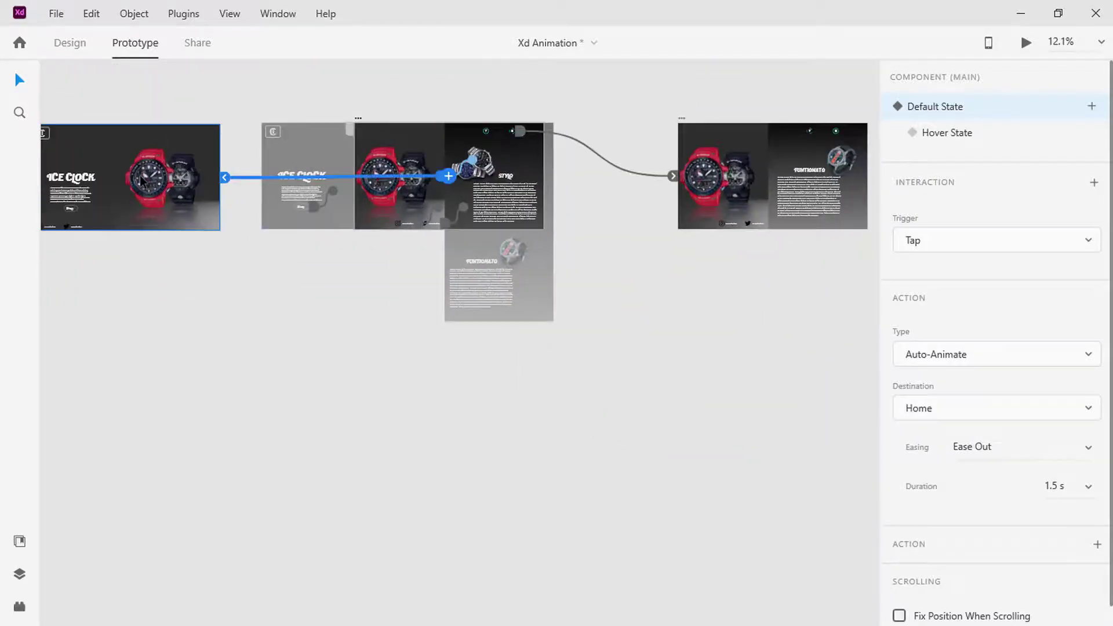
{"action": "left_click", "coordinate": [1071, 483]}
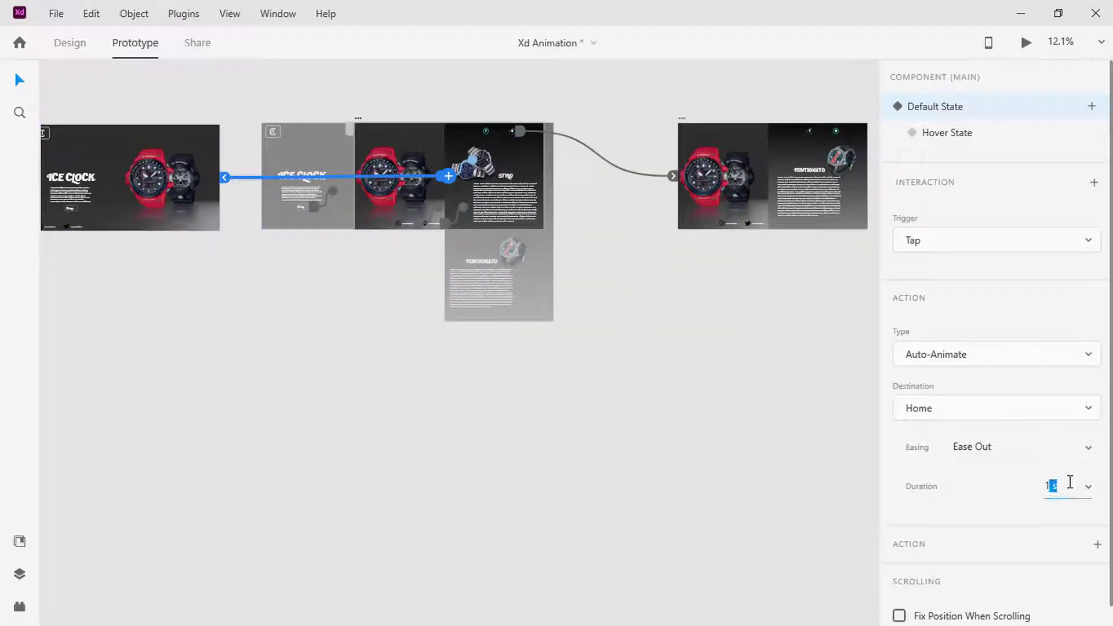
{"action": "type", "text": "1"}
{"action": "key", "text": "Return"}
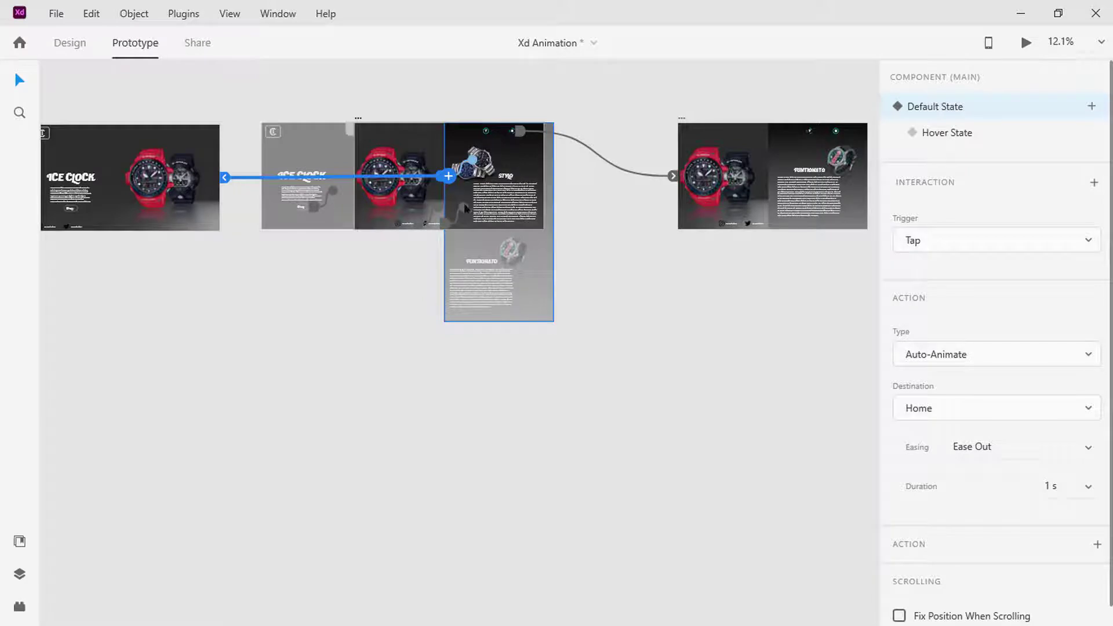
- Place a copy of the back-arrow component on the Home – 2 panel at X 924, Y 576
{"action": "scroll", "coordinate": [449, 176], "scroll_direction": "up", "scroll_amount": 5}
{"action": "scroll", "coordinate": [449, 185], "scroll_direction": "up", "scroll_amount": 2}
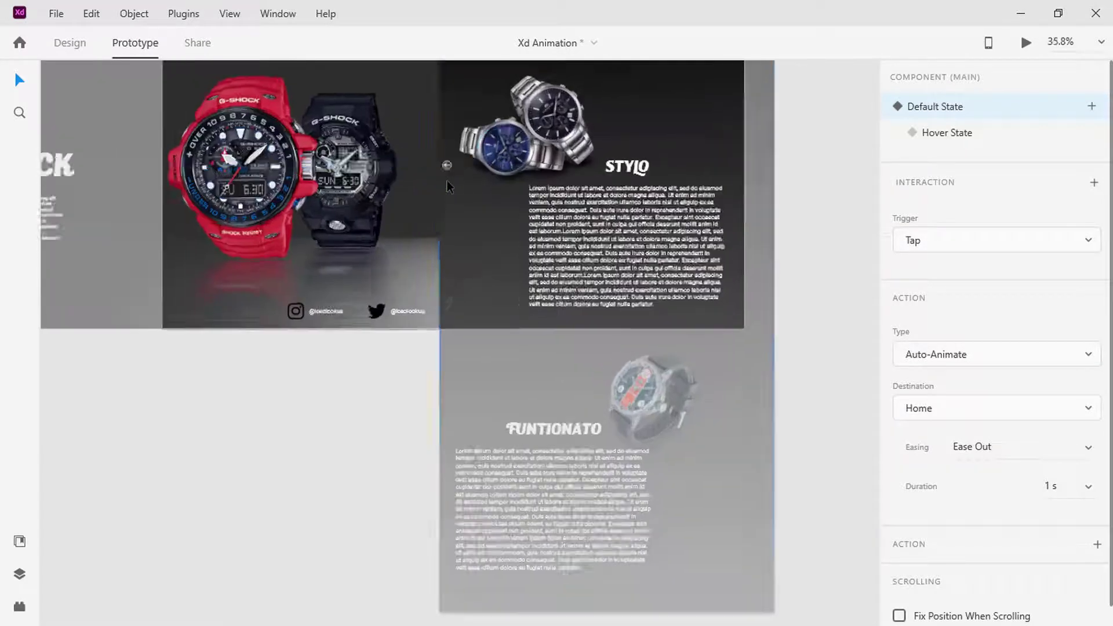
{"action": "left_click", "coordinate": [58, 43]}
{"action": "left_click_drag", "start_coordinate": [458, 162], "coordinate": [750, 183]}
{"action": "scroll", "coordinate": [749, 182], "scroll_direction": "down", "scroll_amount": 2}
{"action": "scroll", "coordinate": [725, 203], "scroll_direction": "up", "scroll_amount": 5}
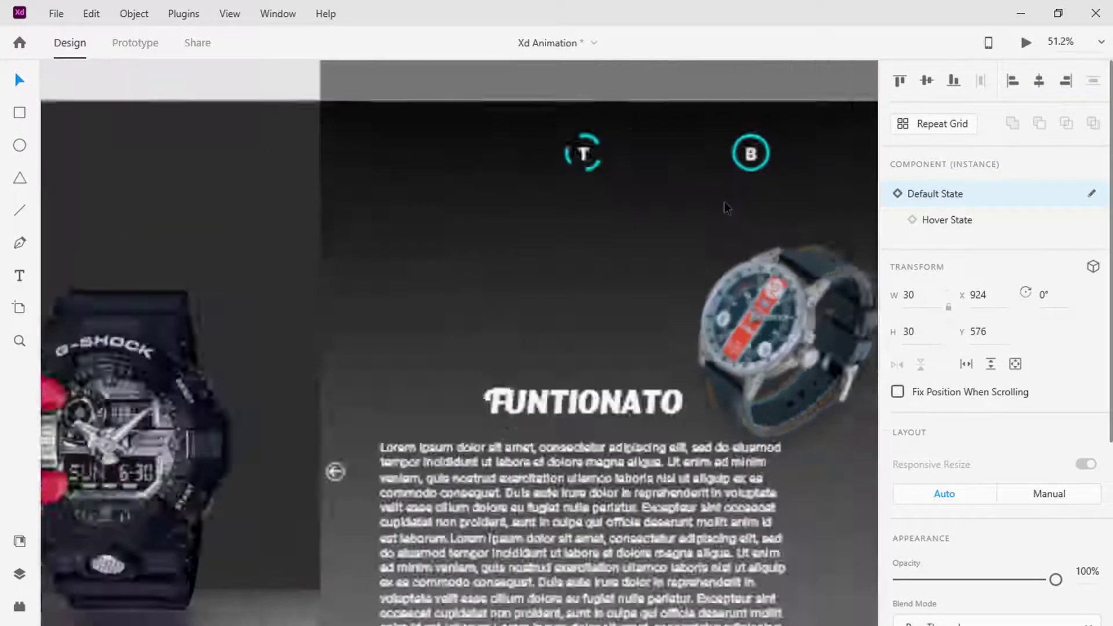
{"action": "scroll", "coordinate": [725, 214], "scroll_direction": "down", "scroll_amount": 3}
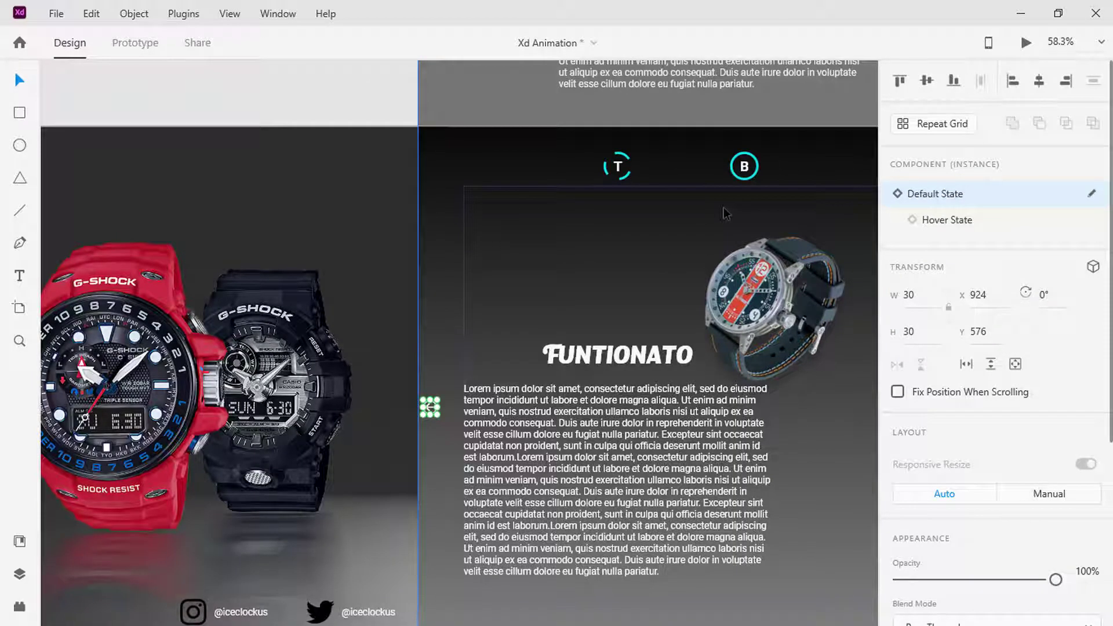
{"action": "key", "text": "Escape"}
- Preview the prototype from the Home artboard and test the Shop, B, T and back-arrow interactions
{"action": "scroll", "coordinate": [548, 297], "scroll_direction": "down", "scroll_amount": 9}
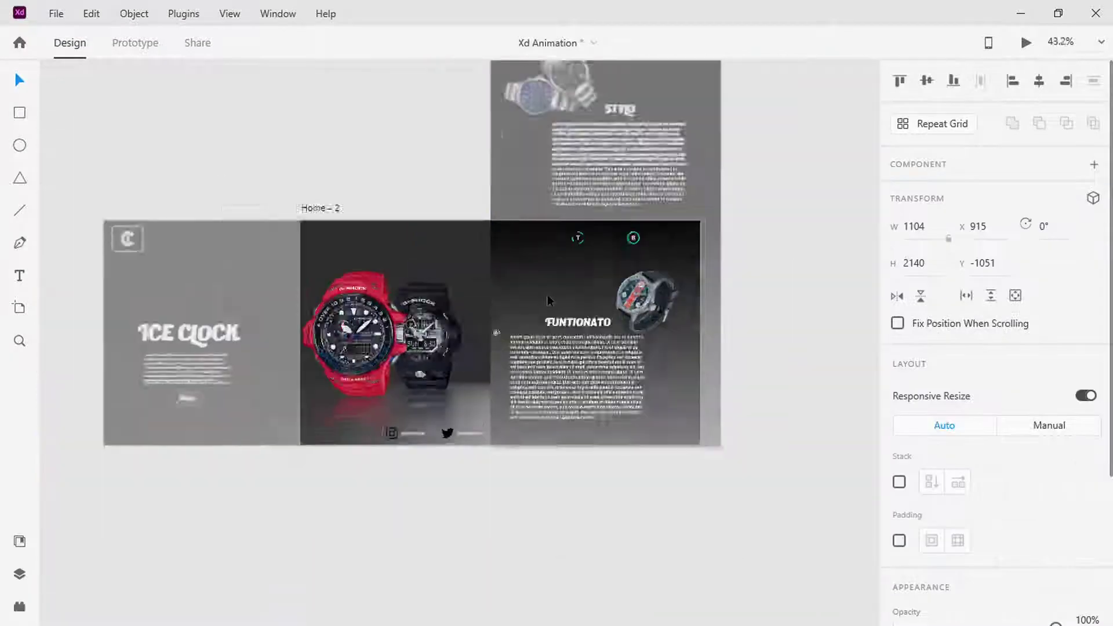
{"action": "left_click_drag", "start_coordinate": [458, 391], "coordinate": [835, 383]}
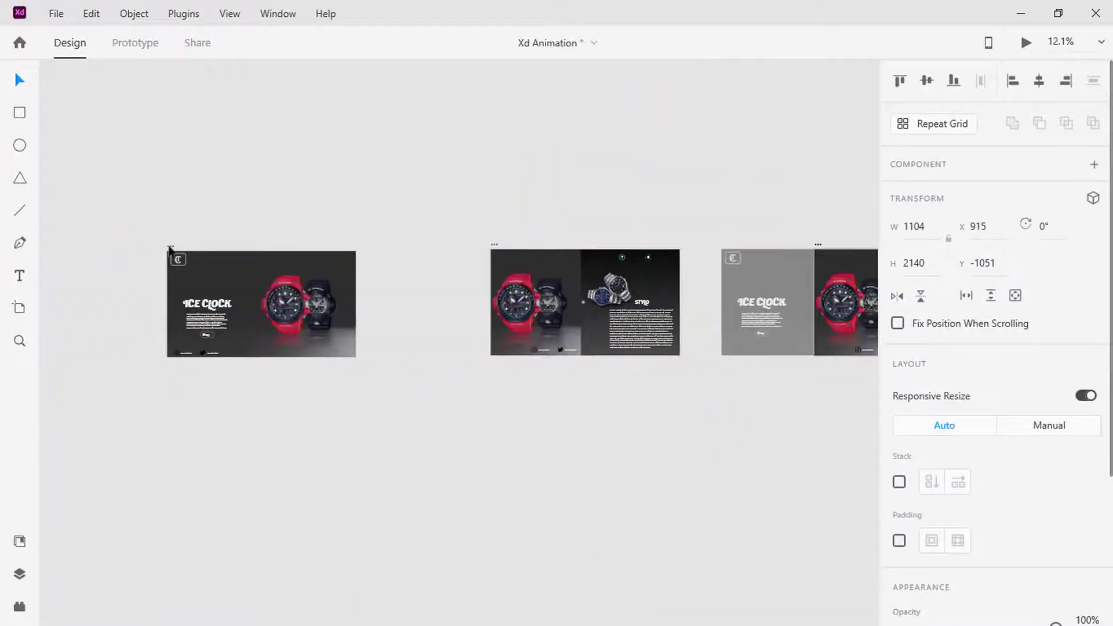
{"action": "left_click", "coordinate": [169, 249]}
{"action": "left_click", "coordinate": [1026, 43]}
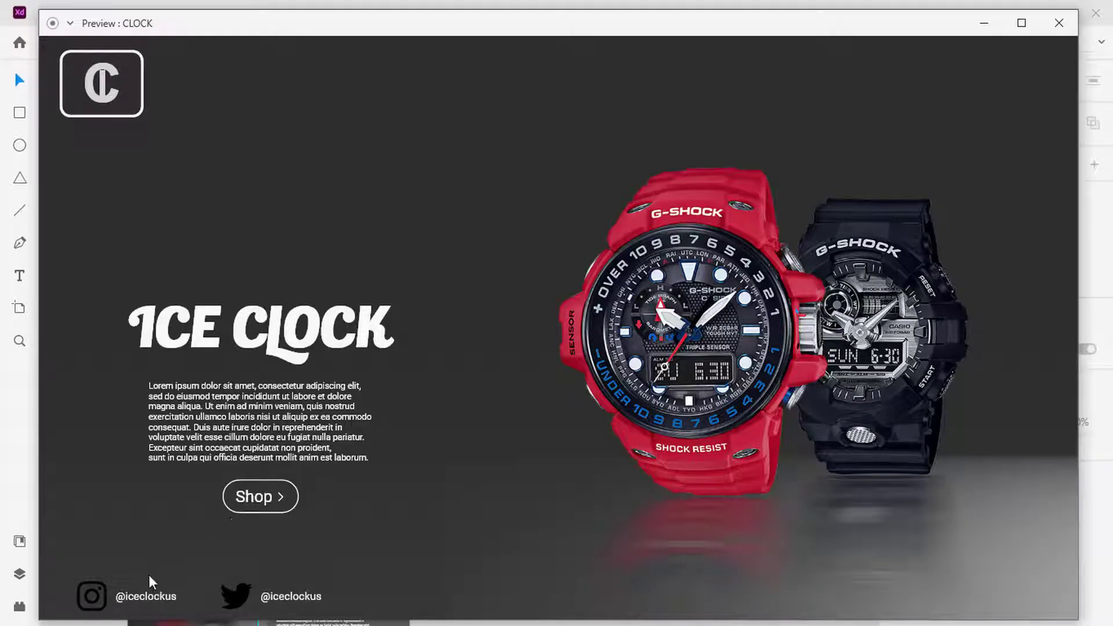
{"action": "left_click", "coordinate": [277, 504]}
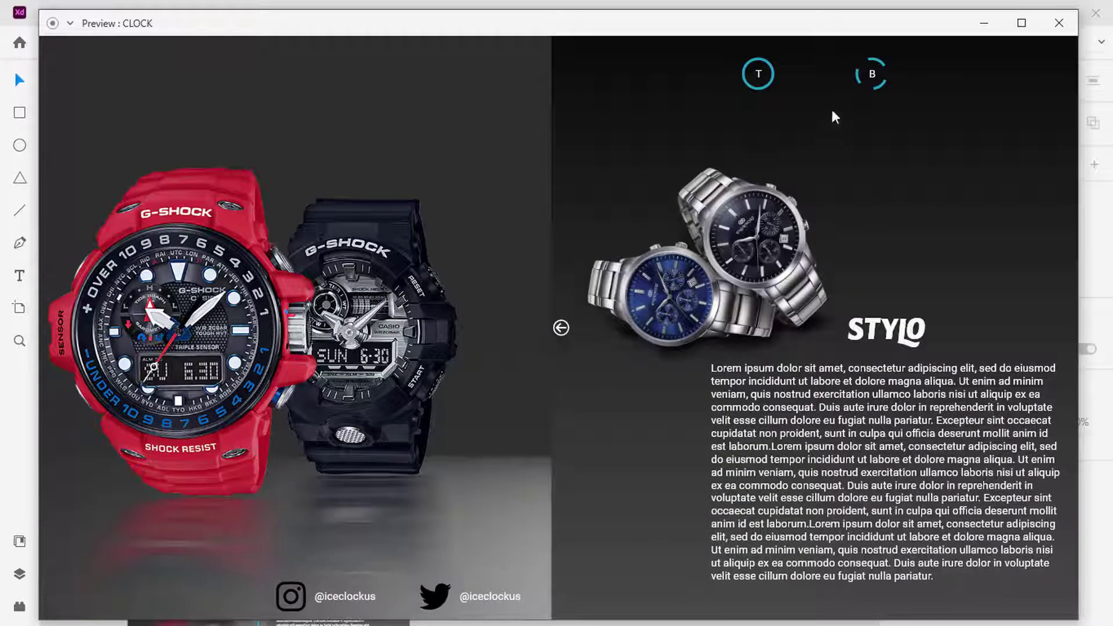
{"action": "left_click", "coordinate": [866, 76]}
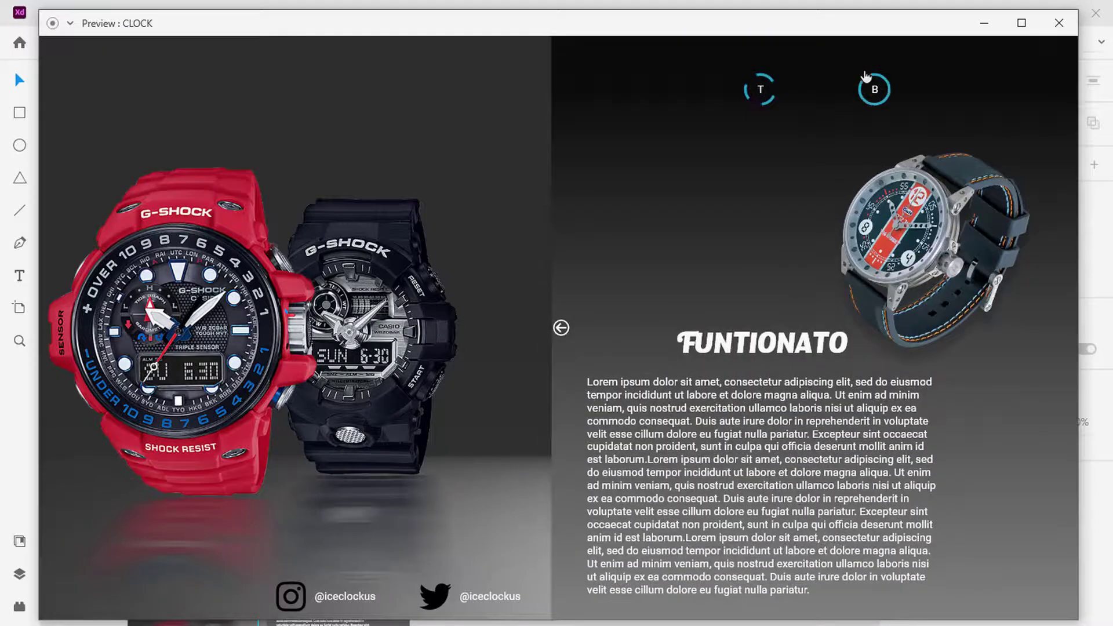
{"action": "left_click", "coordinate": [763, 93]}
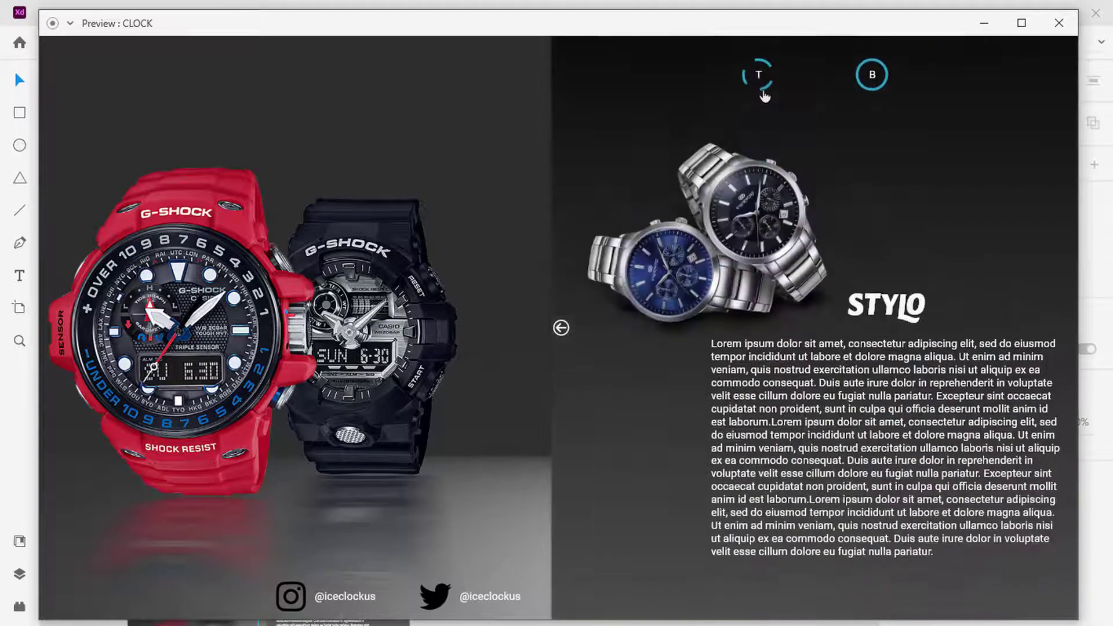
{"action": "left_click", "coordinate": [560, 328]}
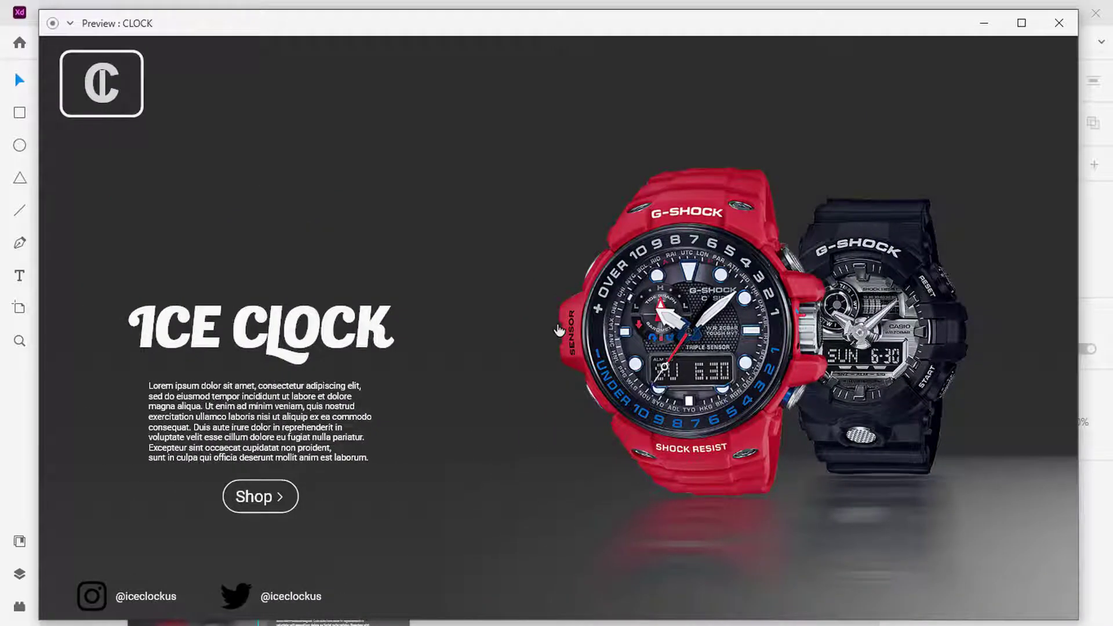